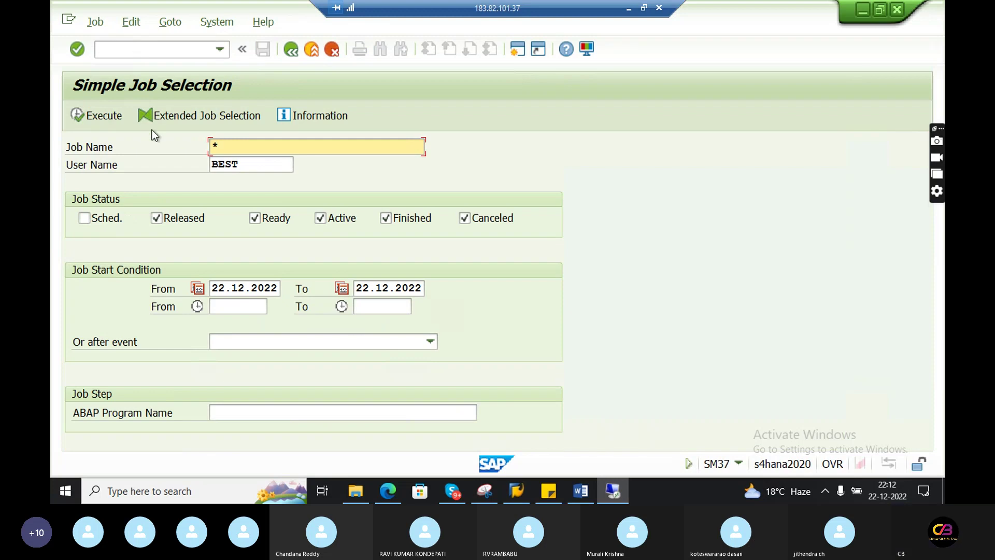
Run the job selection and select the FAA_DEPRECIATION_POST job started at 22:04:53
click(94, 116)
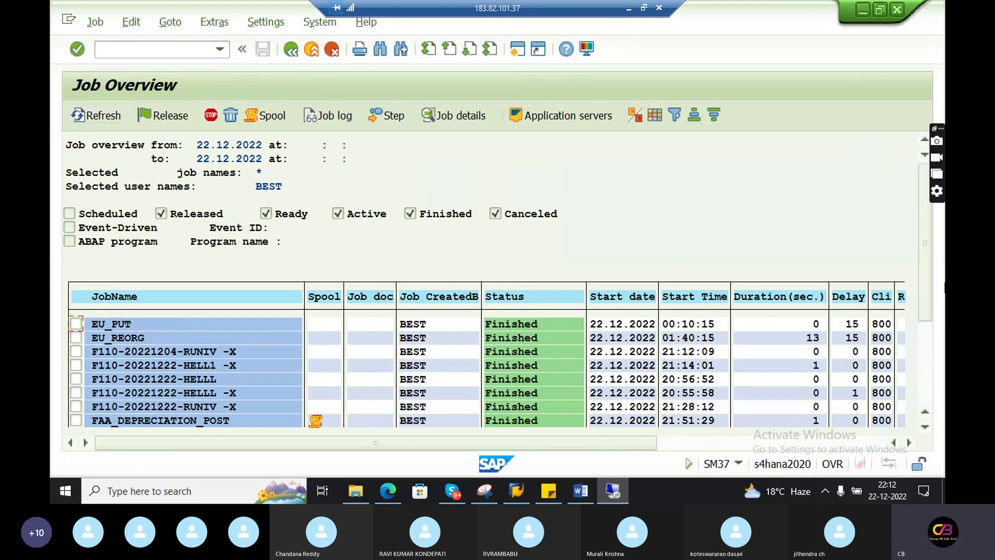
click(922, 358)
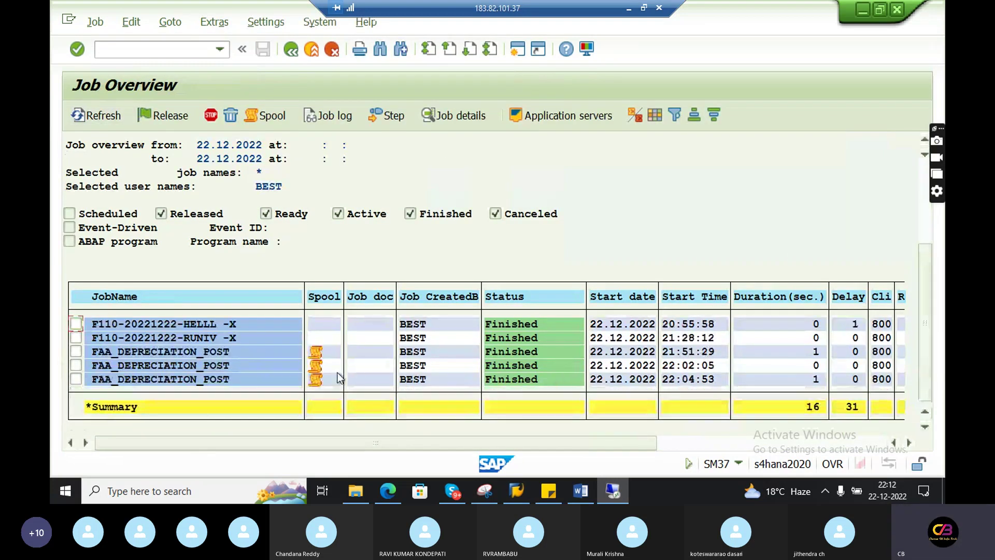
click(318, 383)
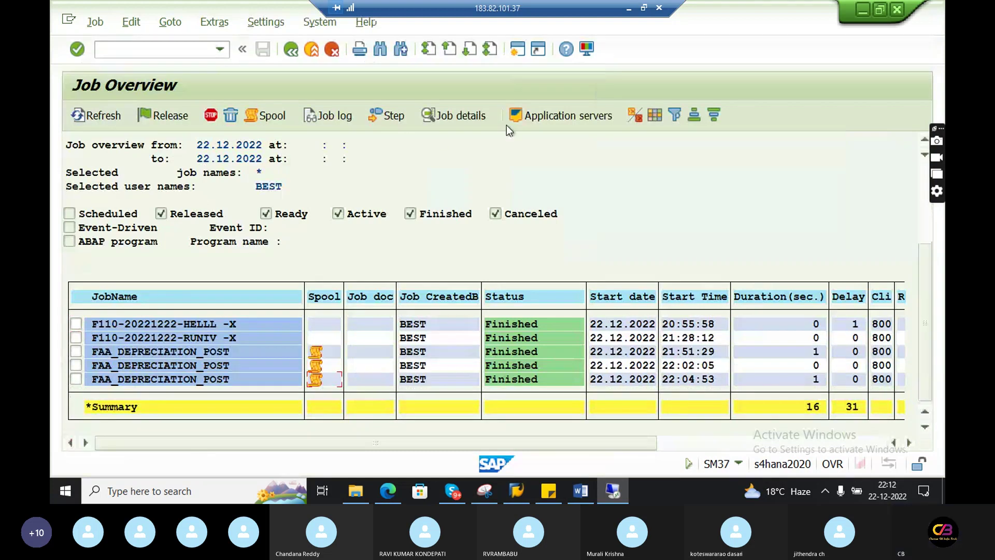
click(76, 380)
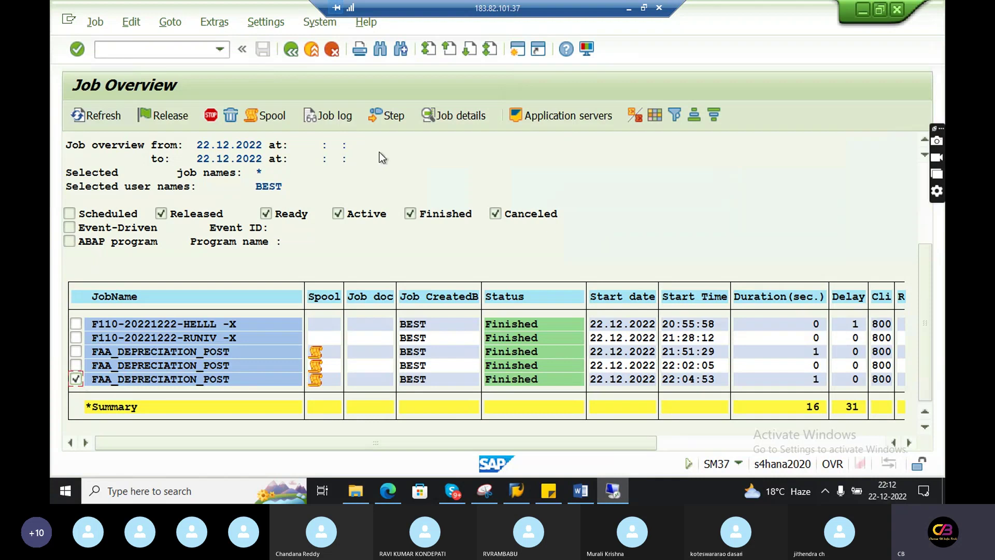
Review the selected depreciation job's details and its job log, returning to the job overview
click(459, 115)
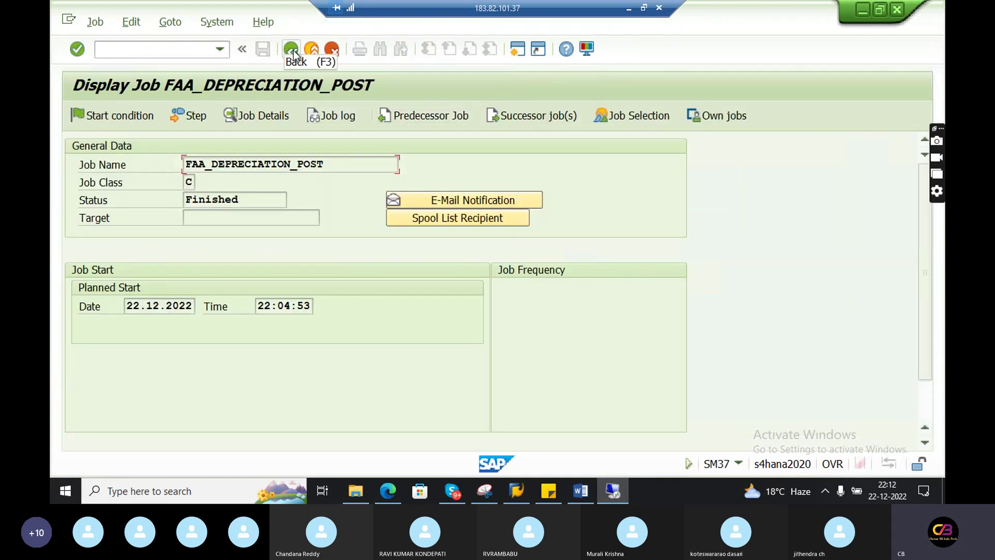
click(291, 50)
click(326, 118)
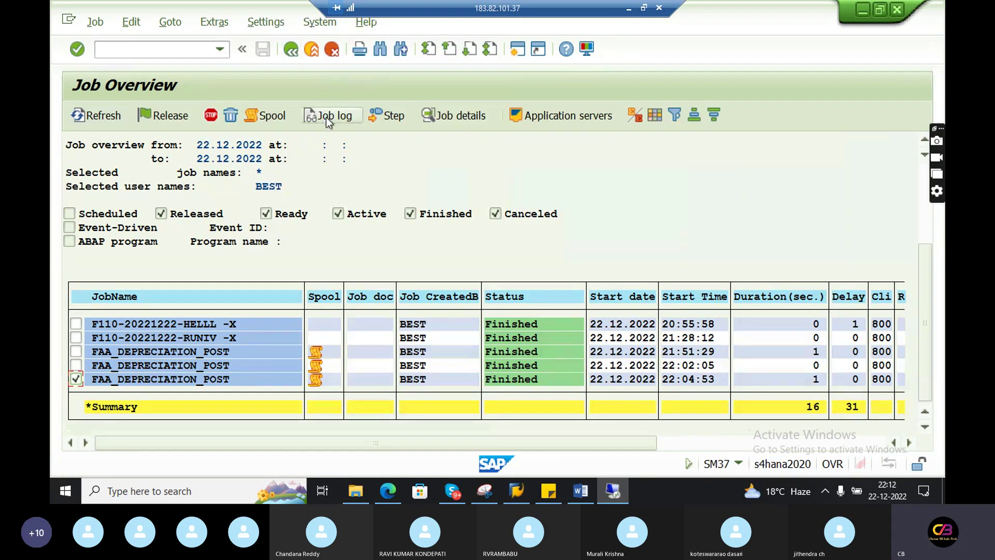
click(465, 271)
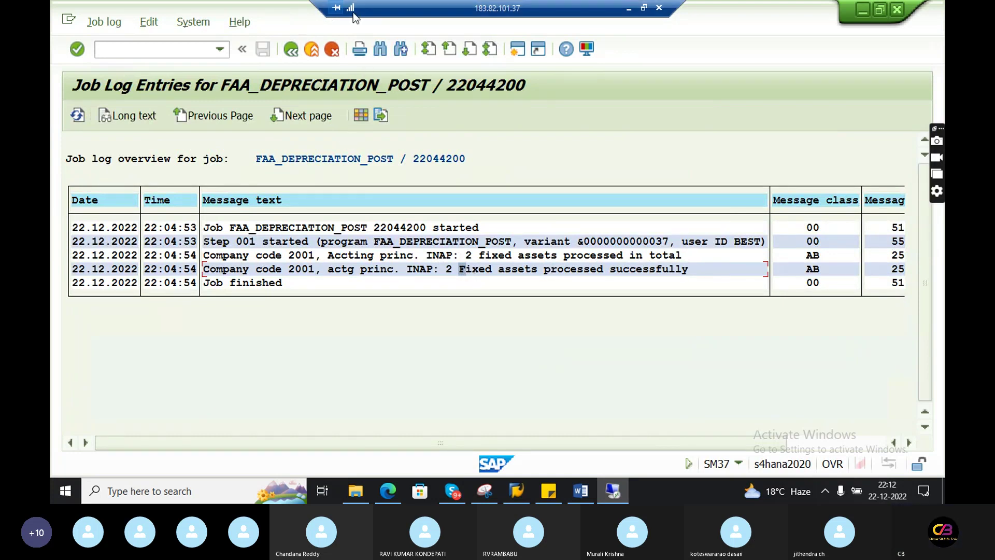
click(288, 54)
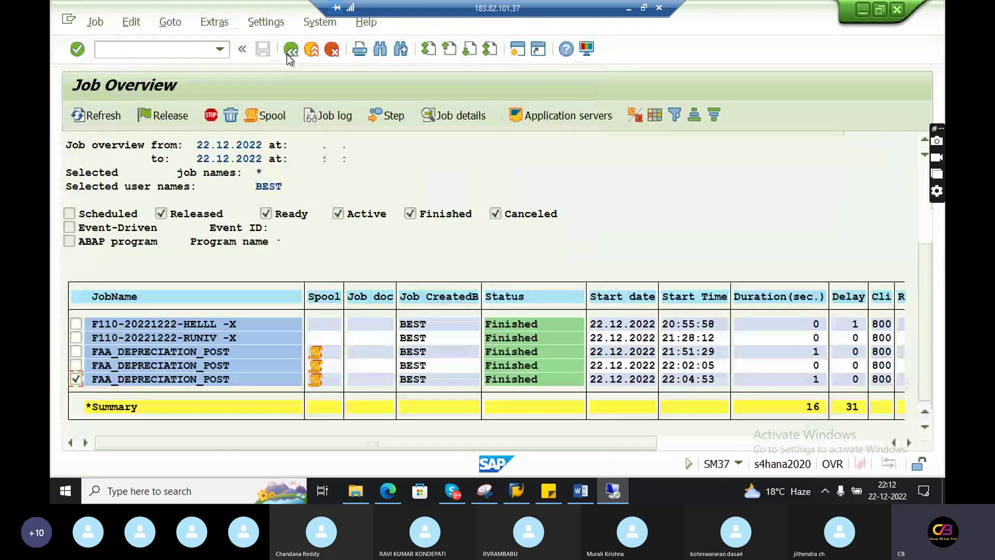
Open the job's spool request and examine the description and amount of its ordinary depreciation line
click(268, 116)
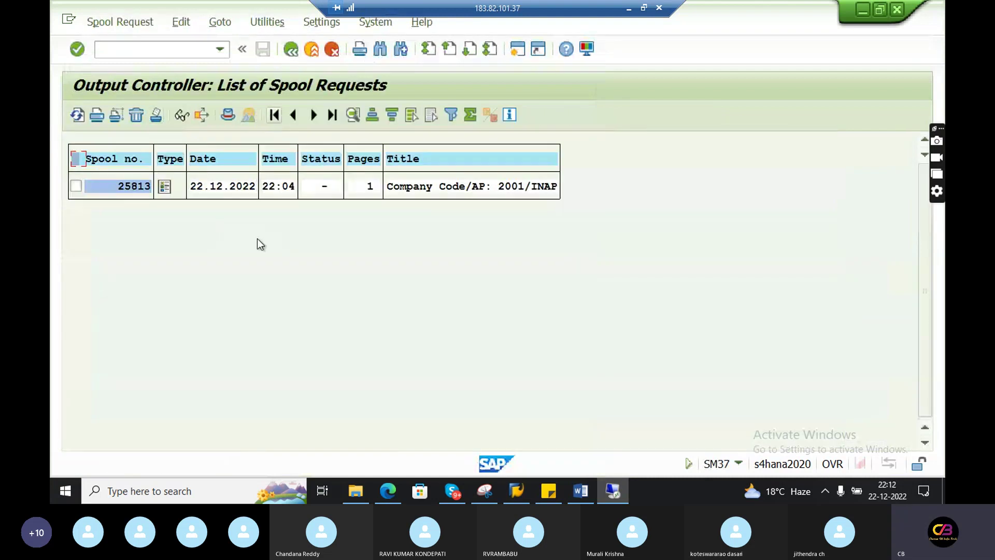
click(165, 190)
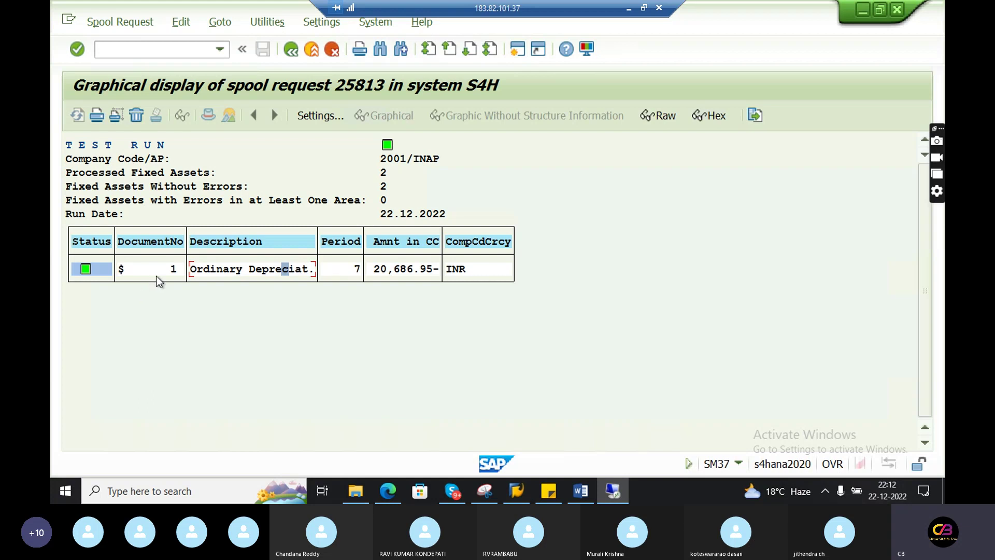
double_click(204, 271)
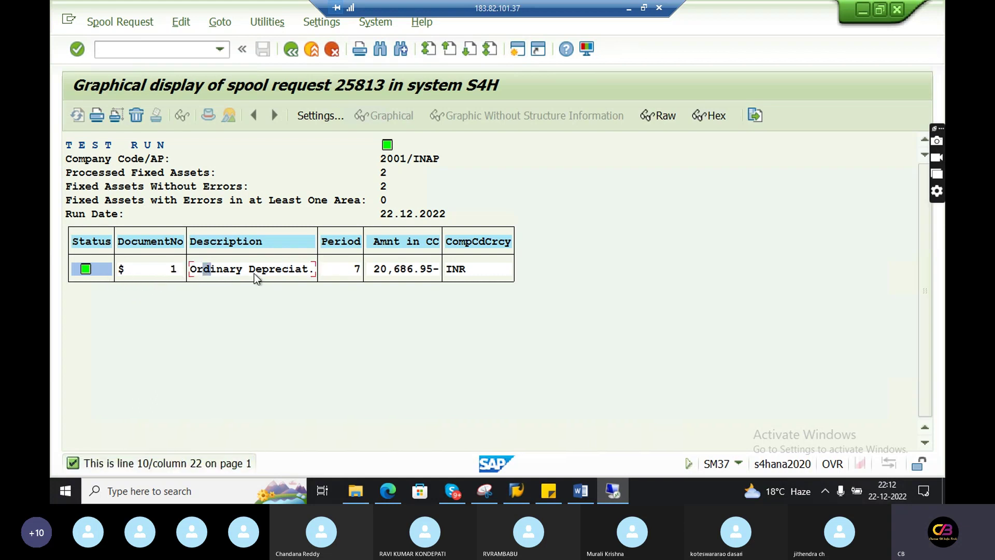
click(392, 269)
key(alt+Tab)
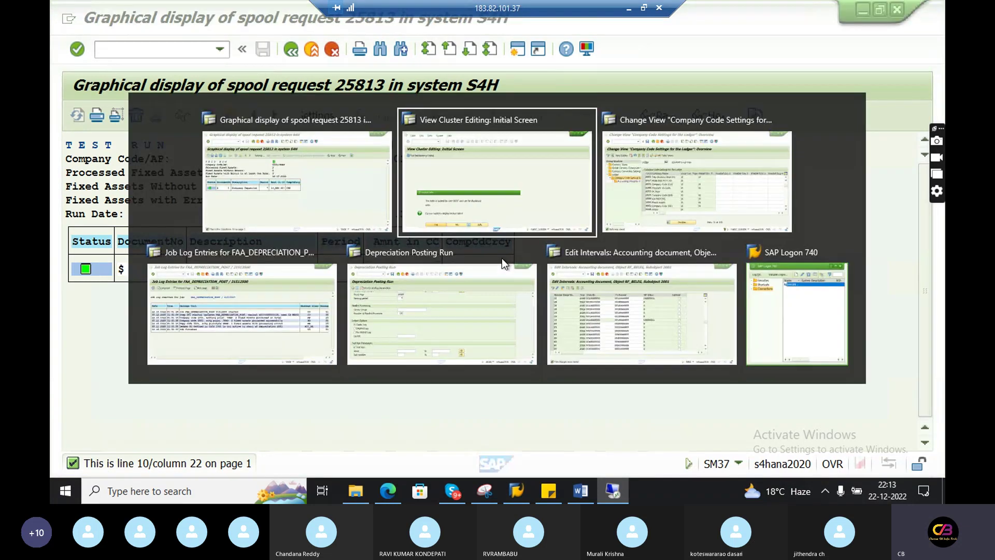
key(alt+Tab)
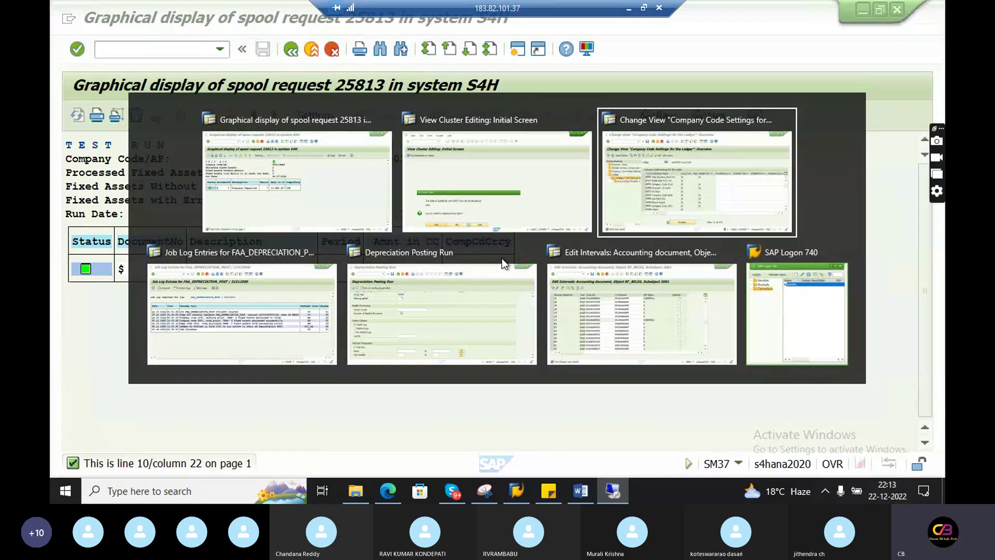
key(alt+shift+Tab)
key(alt+shift+Tab)
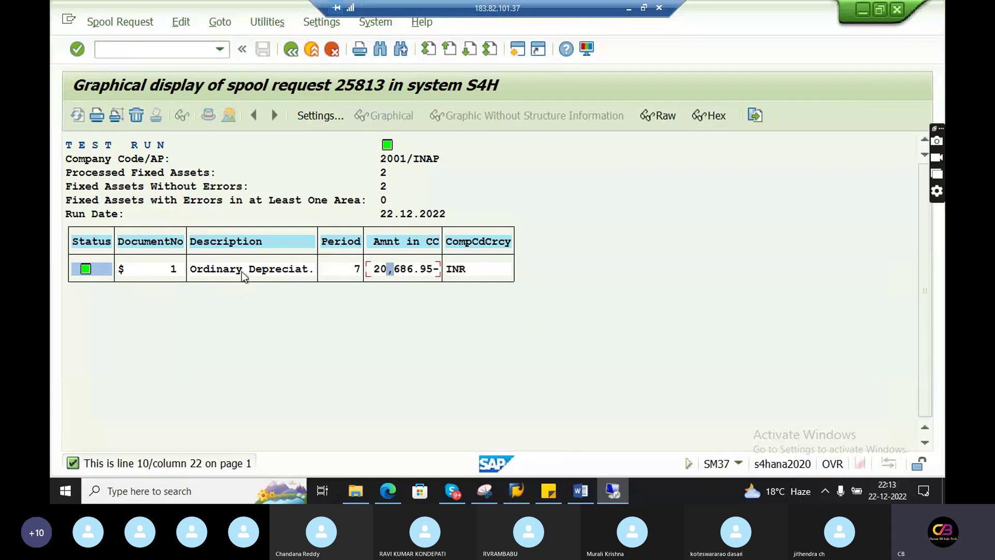
click(174, 270)
Open a new session and start the asset documents transaction AB03 in it
click(522, 50)
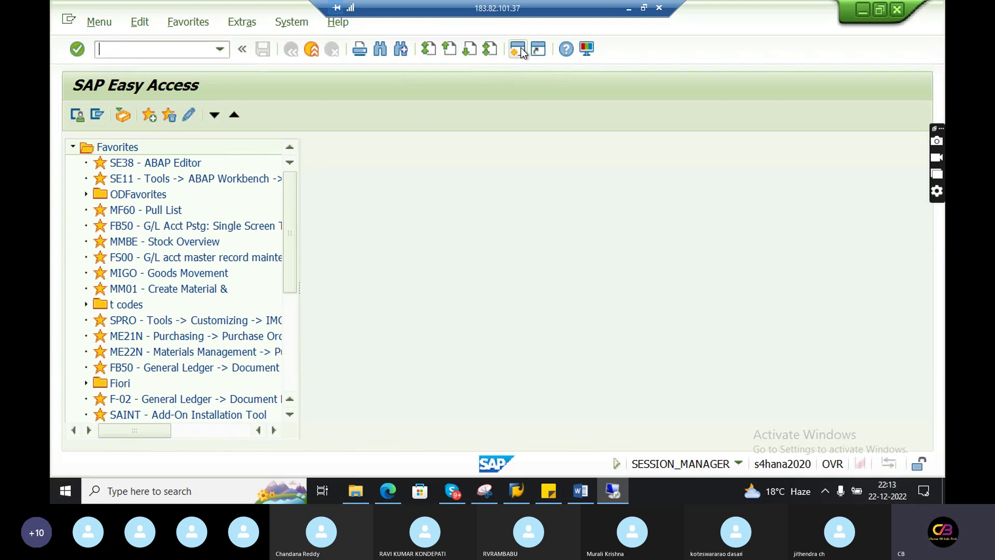
text(AB03)
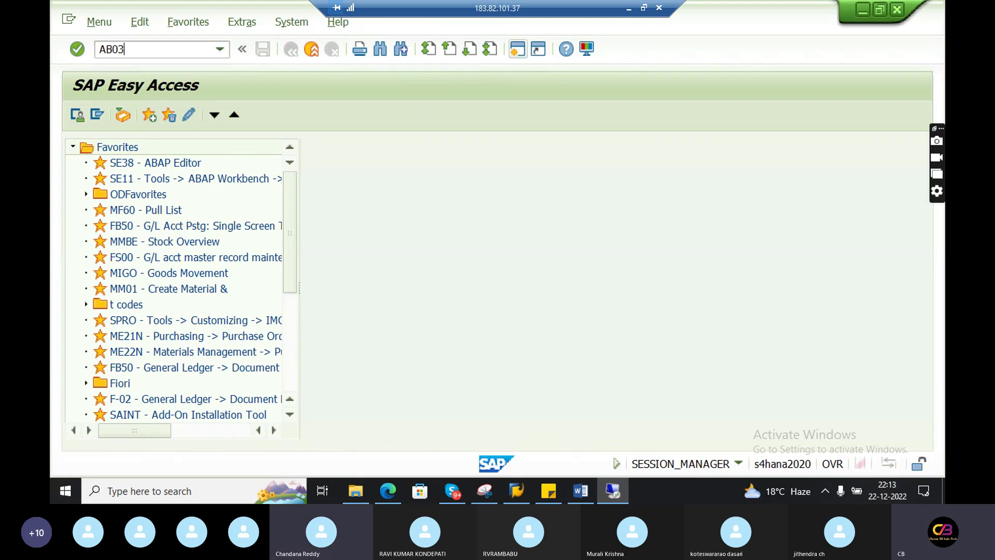
key(Return)
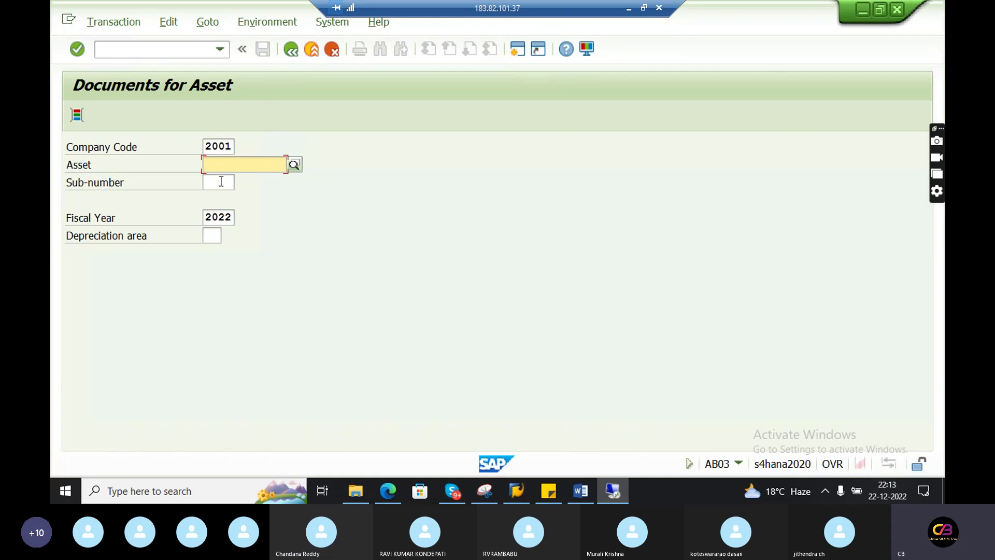
key(Return)
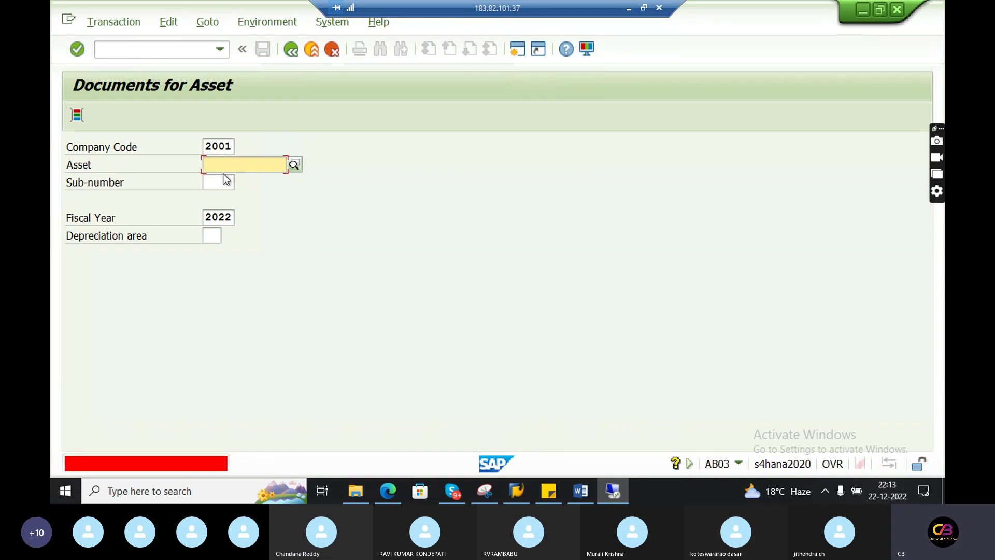
click(292, 51)
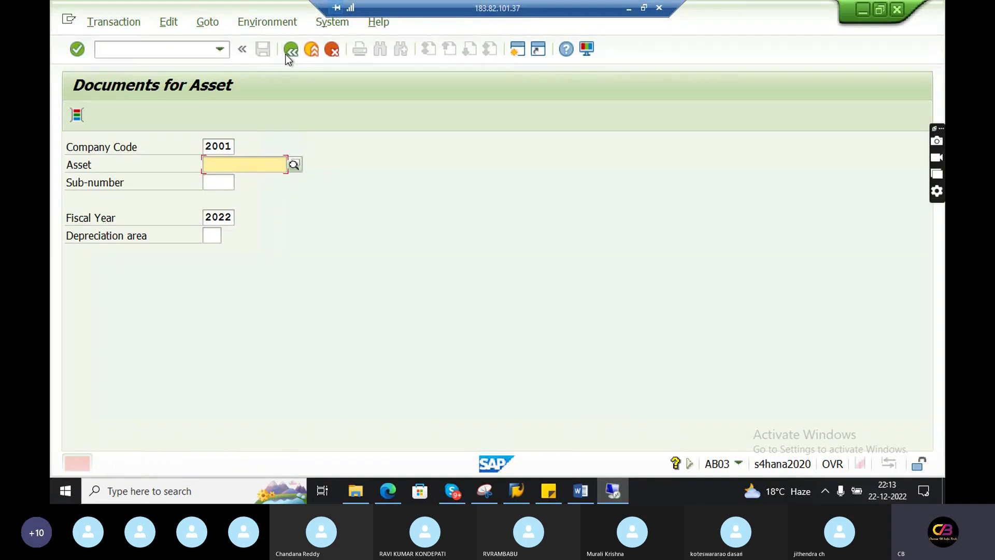
click(173, 49)
text(/n)
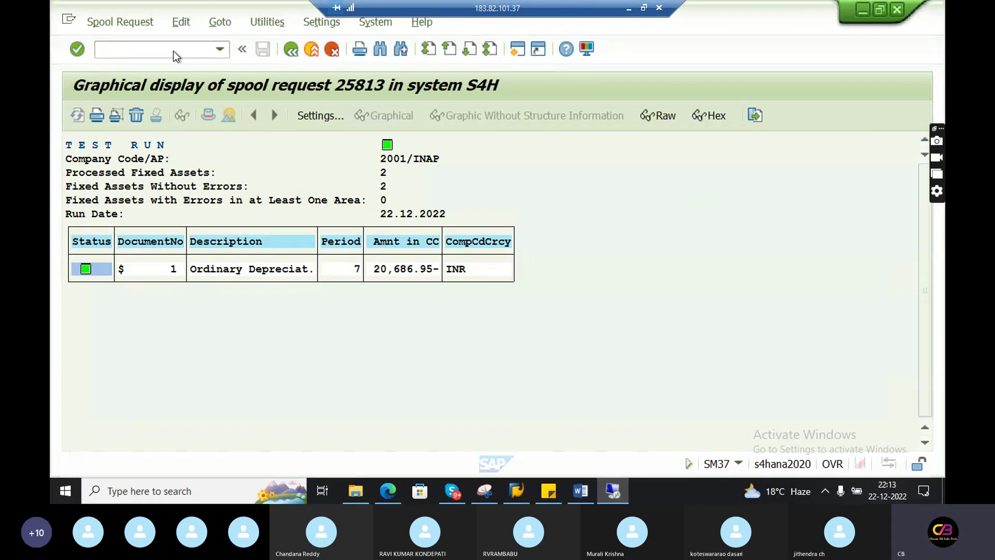
Check the document number, period and amount of the spool's depreciation line, and return to the AB03 session
click(174, 268)
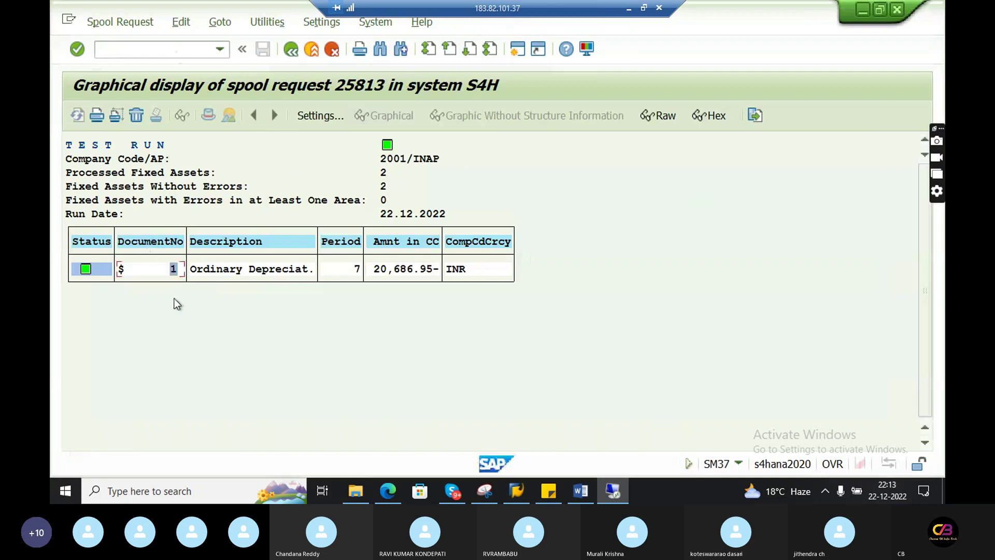
click(121, 268)
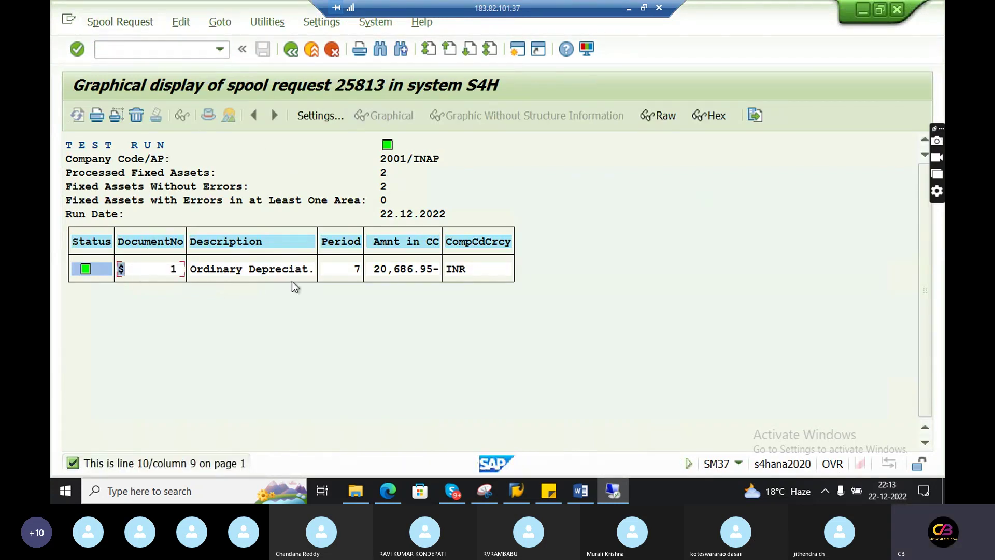
click(339, 272)
click(409, 269)
key(alt+Tab)
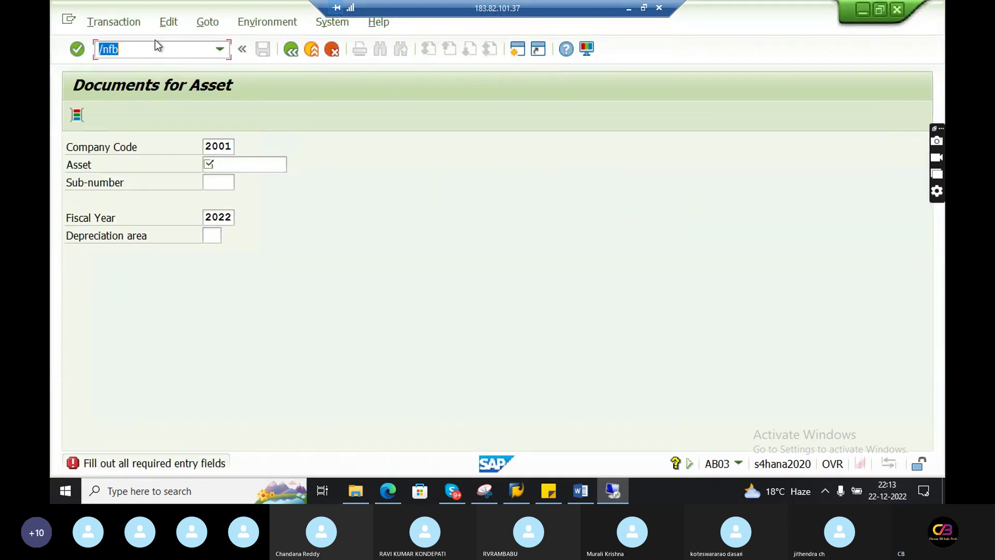
key(BackSpace)
text(/na)
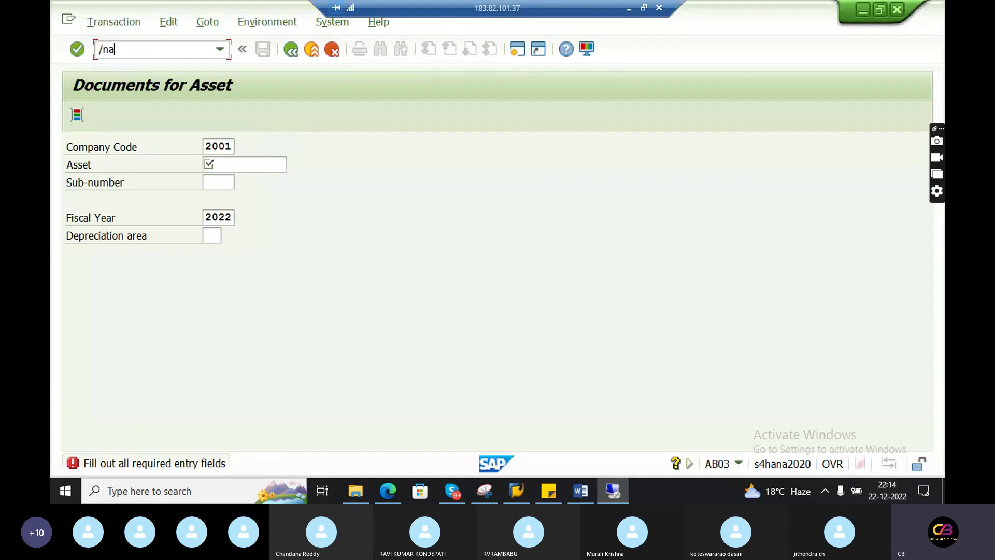
text(b03)
key(Return)
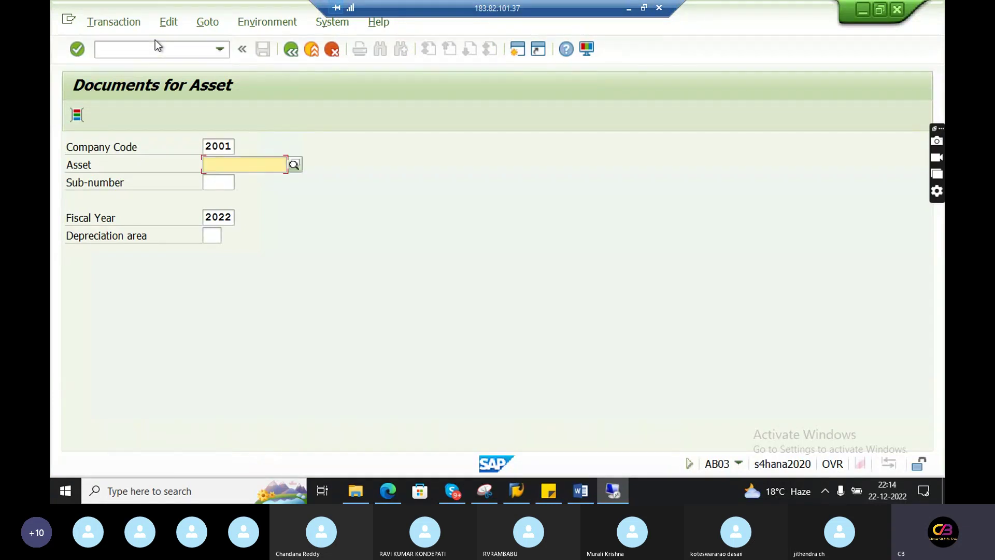
Start the document display transaction FB03 and open its document list selection
click(155, 47)
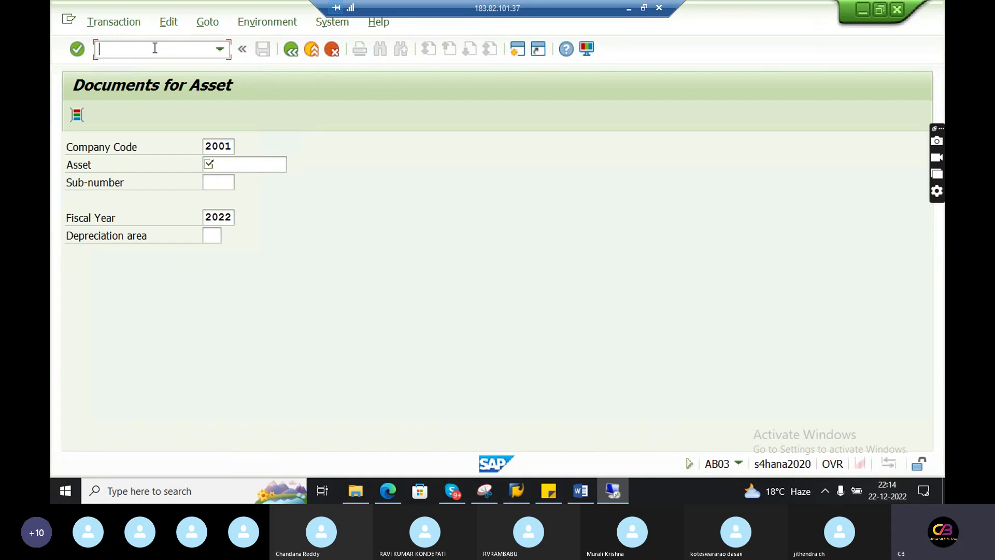
text(/nfb03)
key(Return)
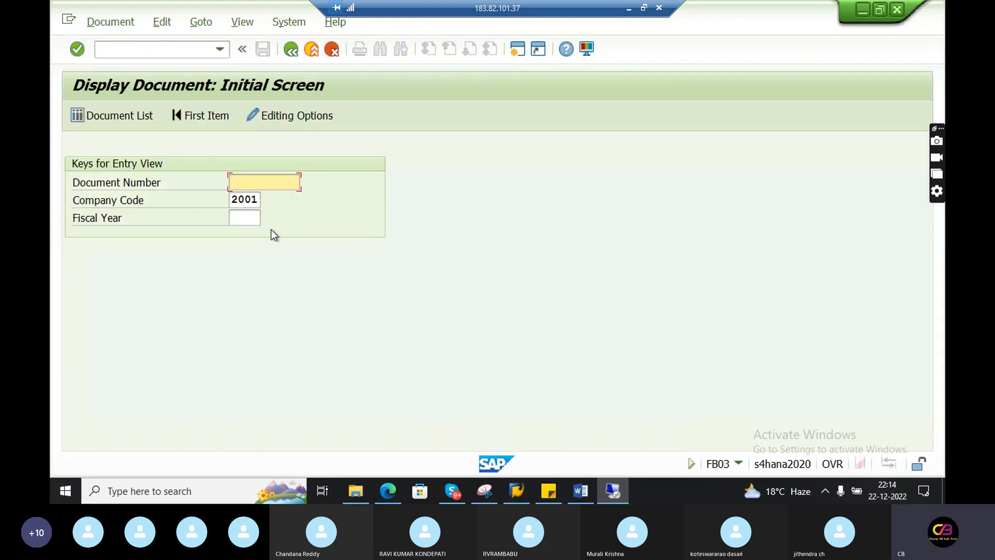
key(Return)
click(138, 121)
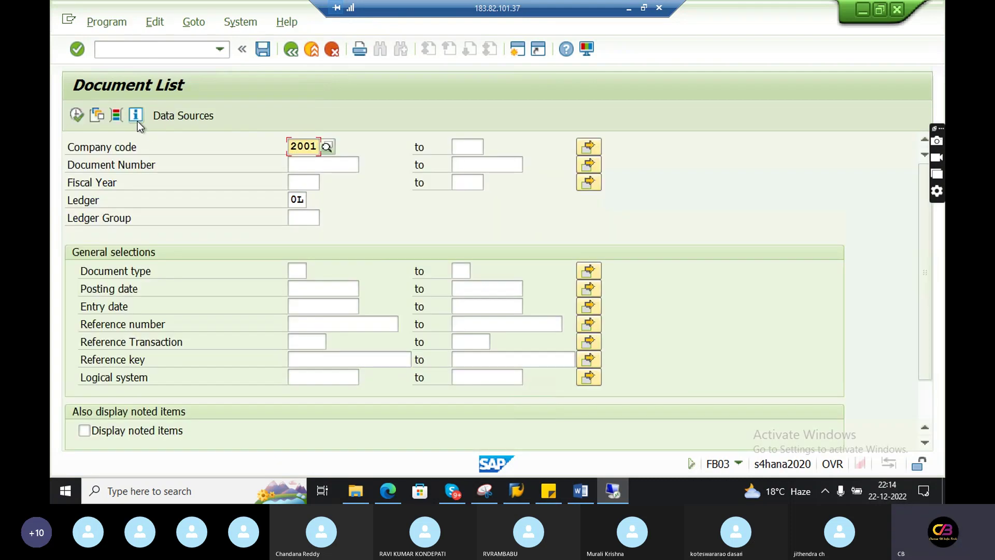
List the documents of type AB for fiscal year 2022 in company code 2001
click(304, 272)
text(AB)
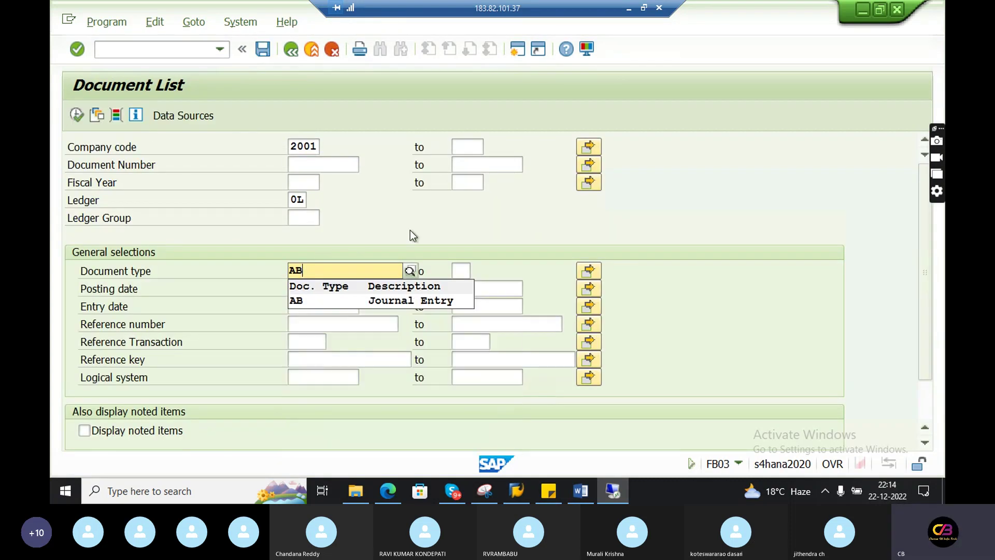
key(Return)
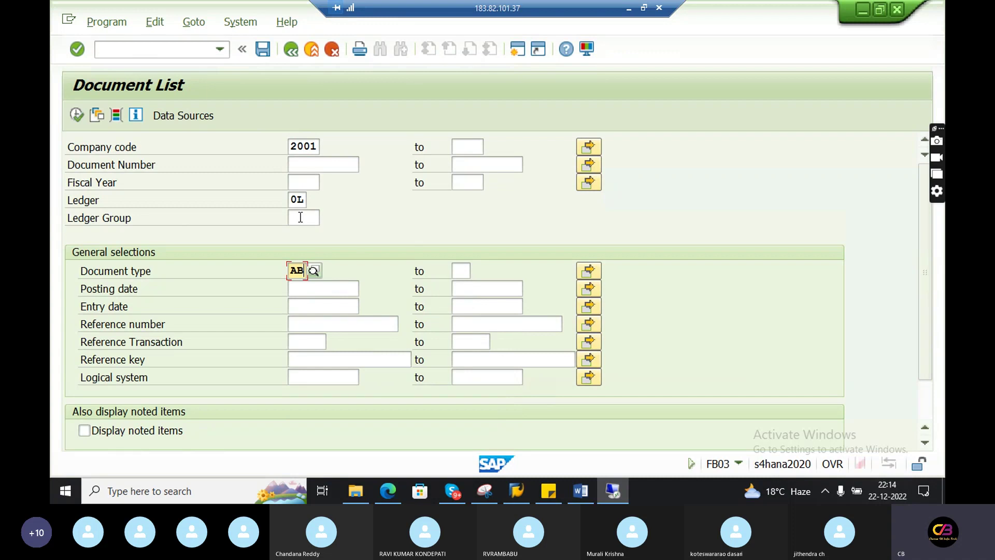
click(316, 181)
text(2022)
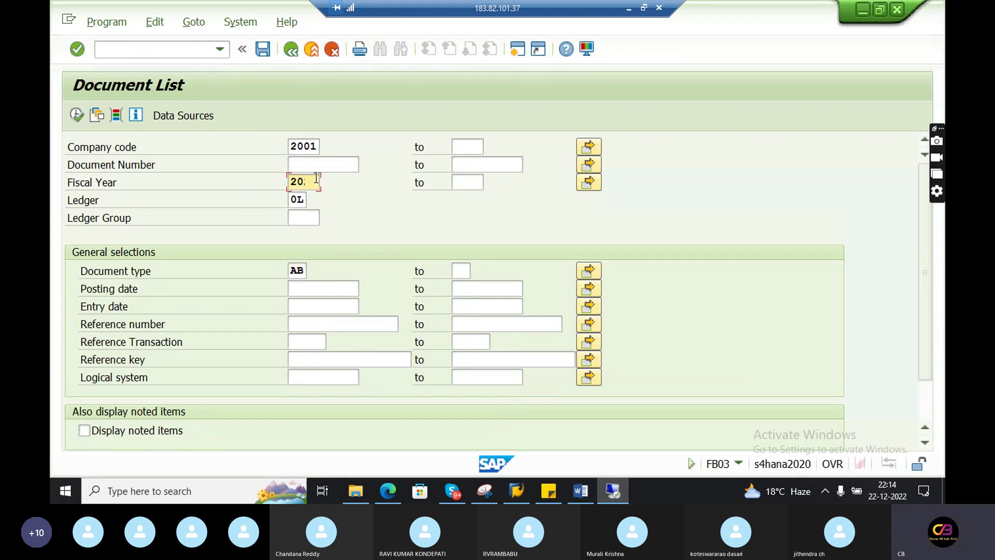
click(79, 116)
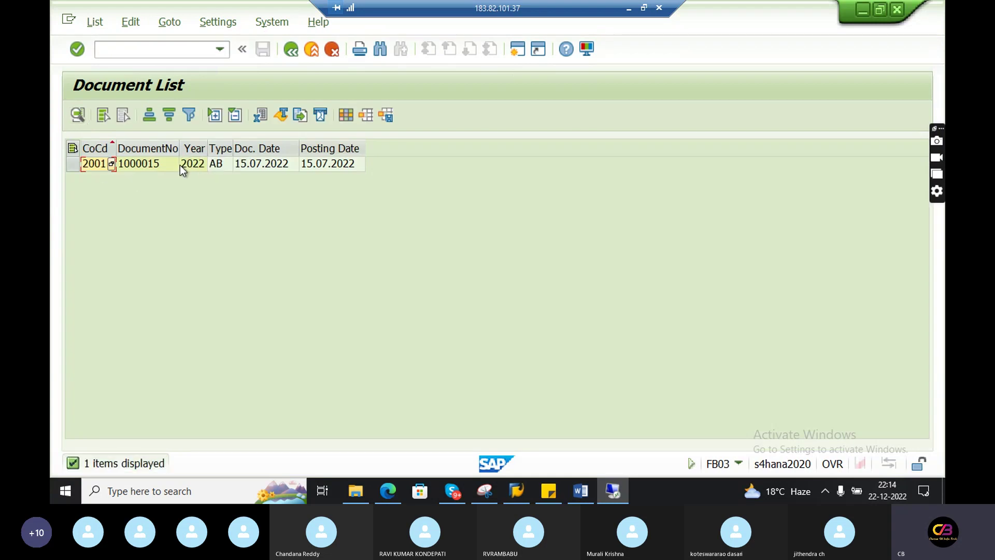
Open the listed AB document, examine its line items and go back to the list
click(186, 164)
click(257, 163)
double_click(125, 162)
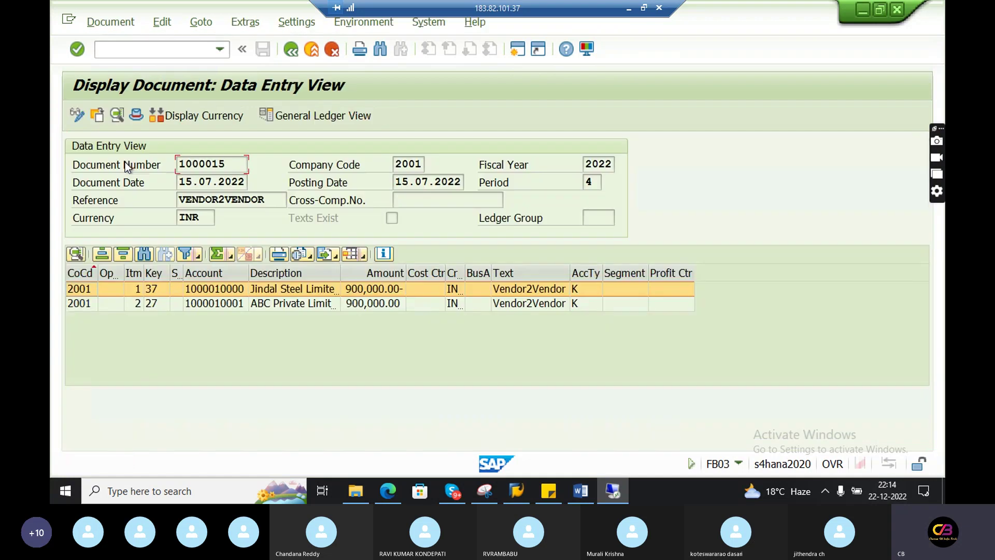
click(321, 304)
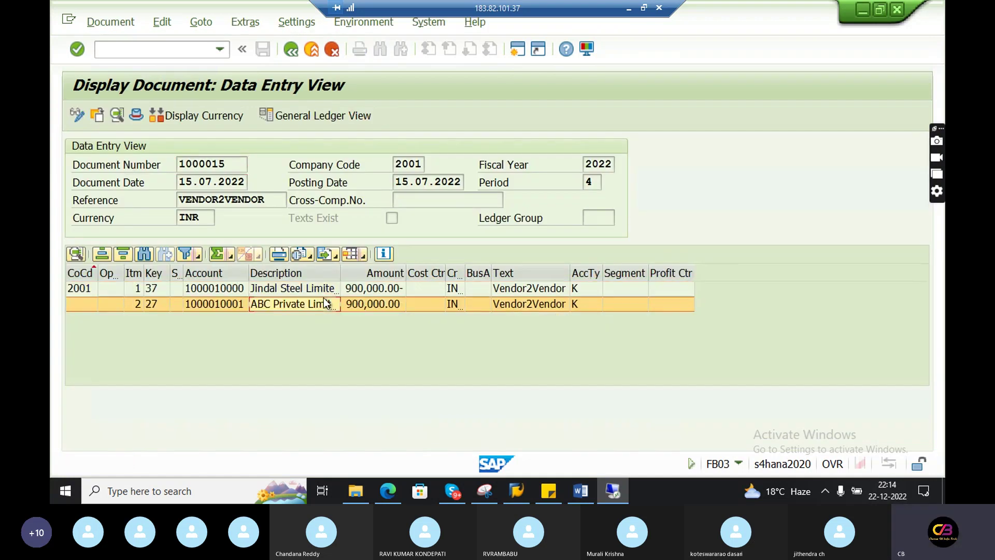
click(291, 49)
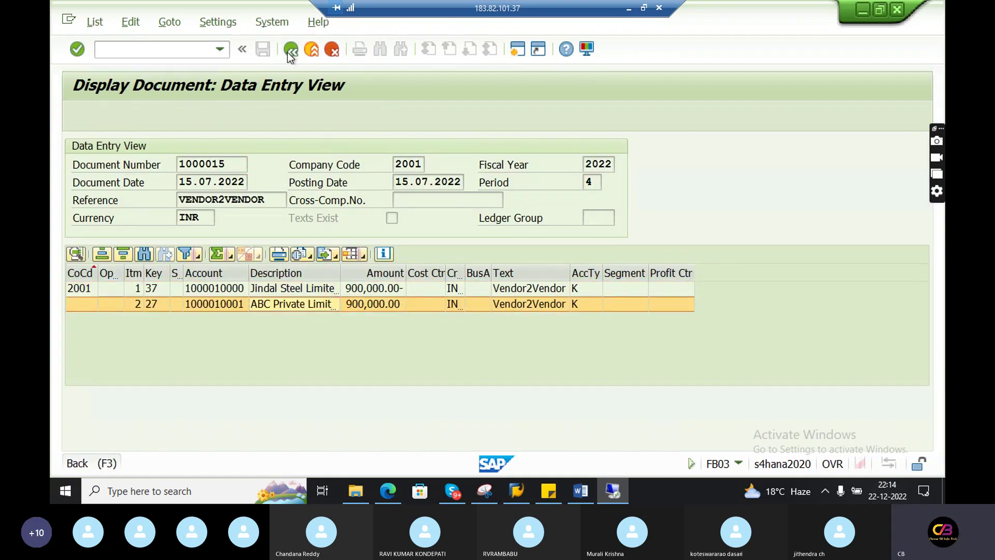
Return to the document list selection, change the document type to AF and list the matching documents
click(290, 50)
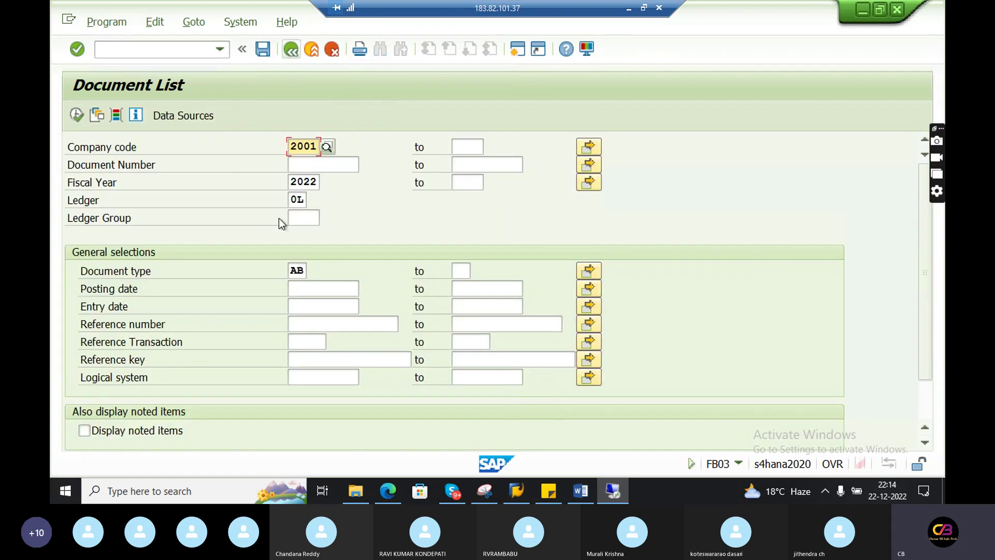
click(306, 268)
key(BackSpace)
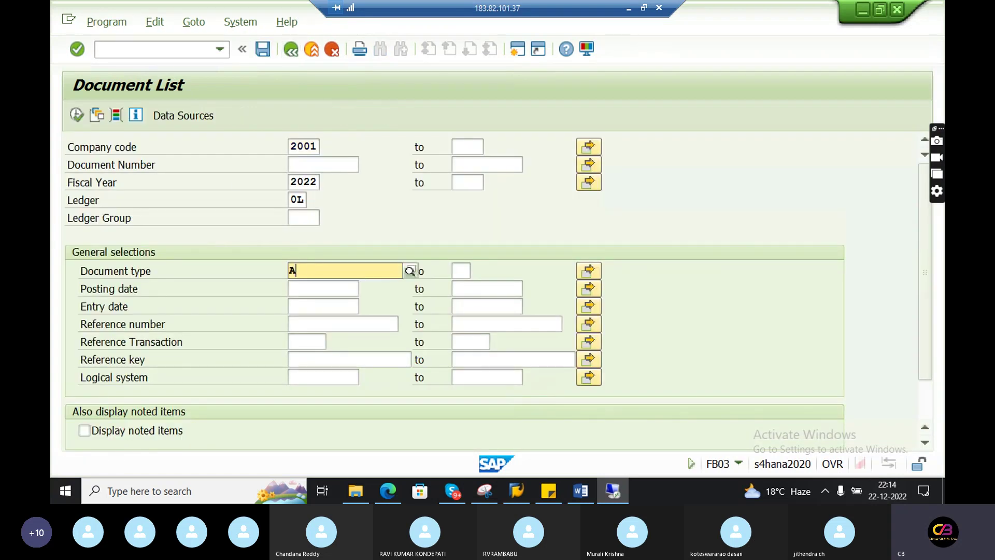
click(77, 115)
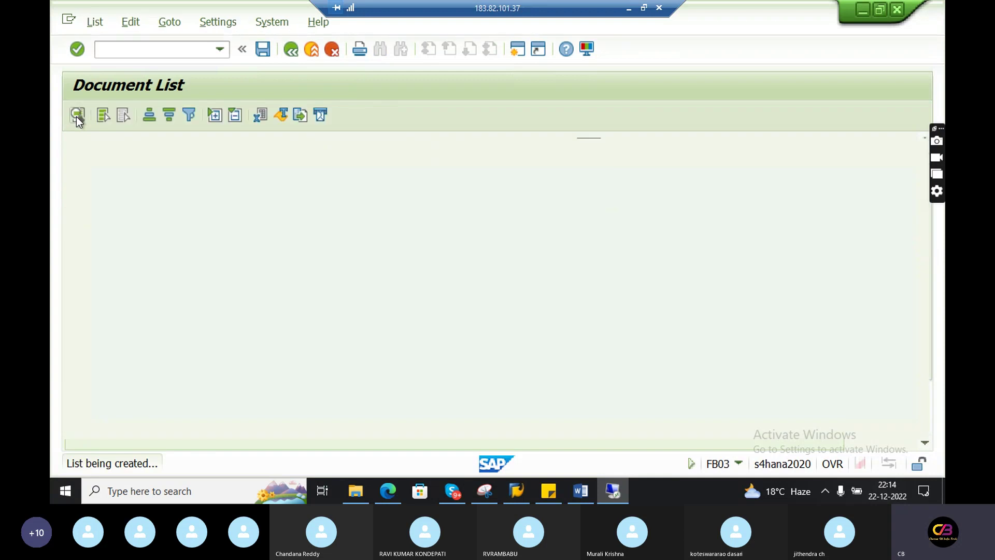
Check the document dates of the listed AF depreciation documents for each month
click(192, 164)
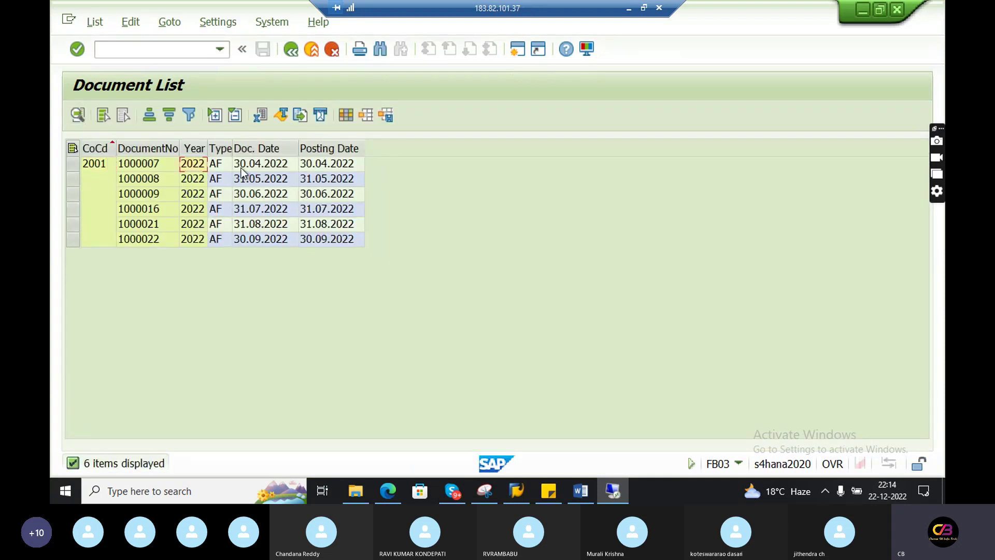
click(245, 166)
click(257, 239)
click(274, 210)
click(273, 195)
click(273, 182)
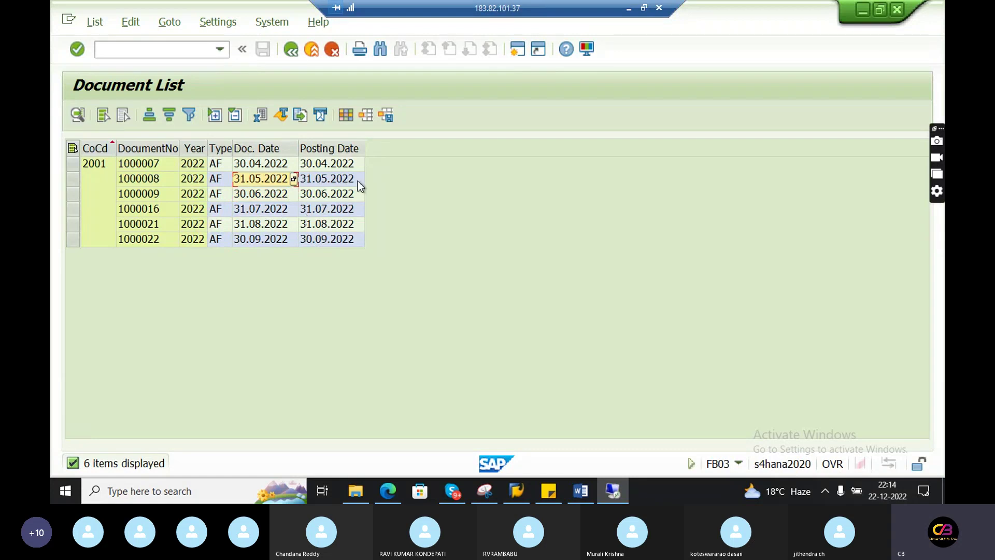
Switch to the session with the locked data prompt, decline displaying the data and start the depreciation posting run transaction AFAB
key(alt+Tab)
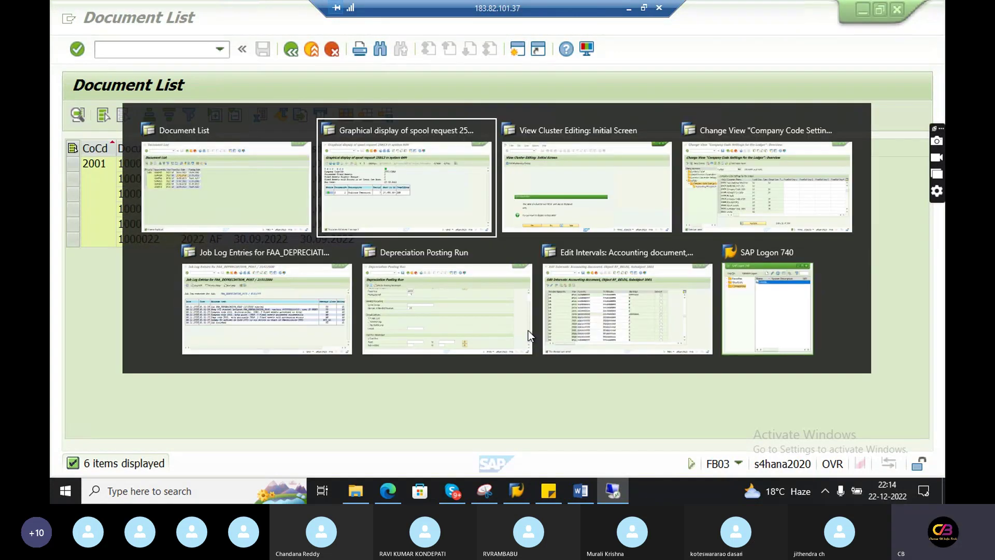
key(alt+Tab)
key(alt+Tab)
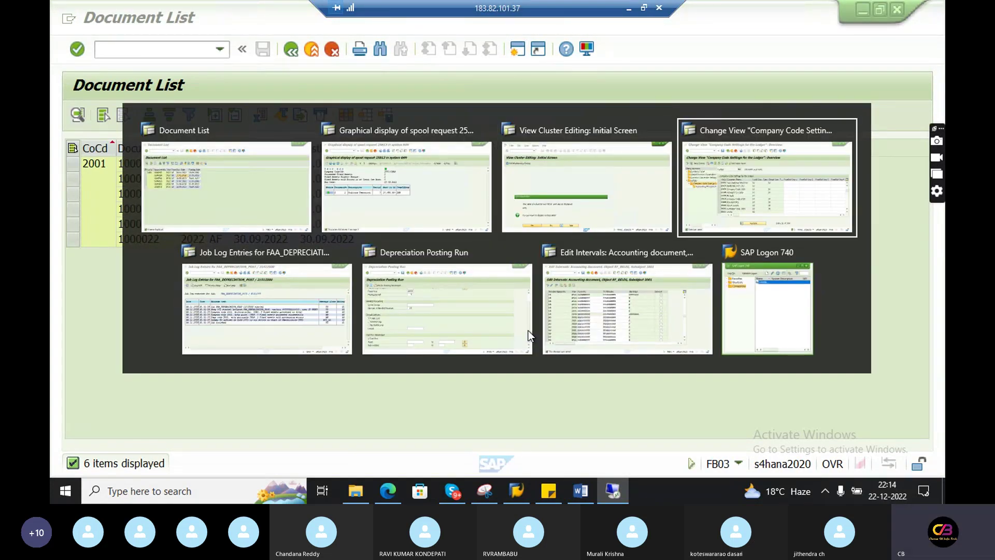
key(alt+shift+Tab)
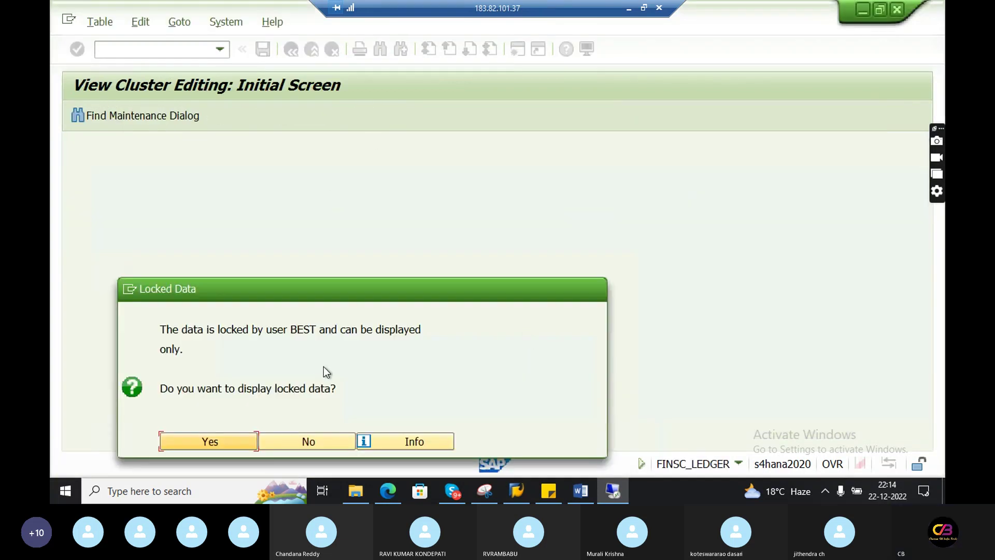
click(316, 441)
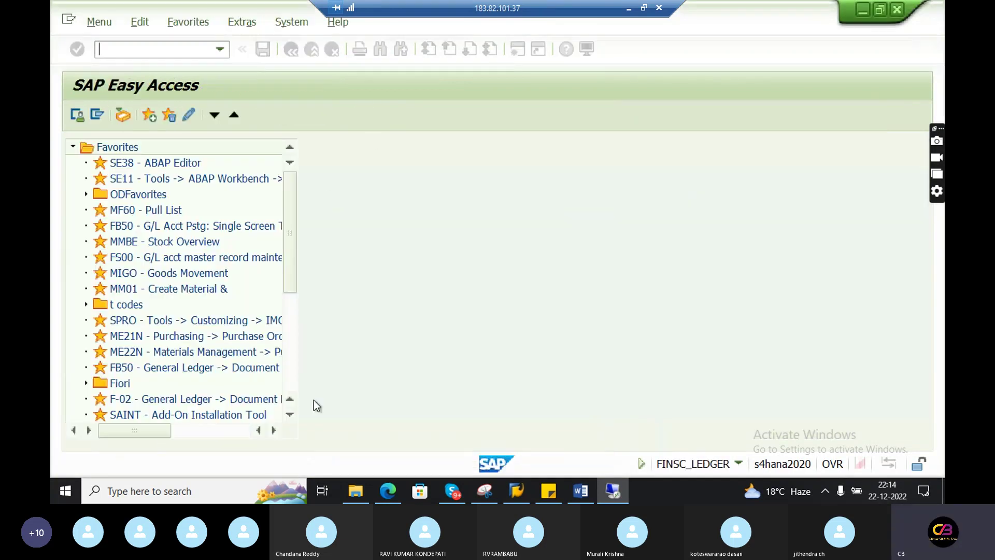
text(AFAB)
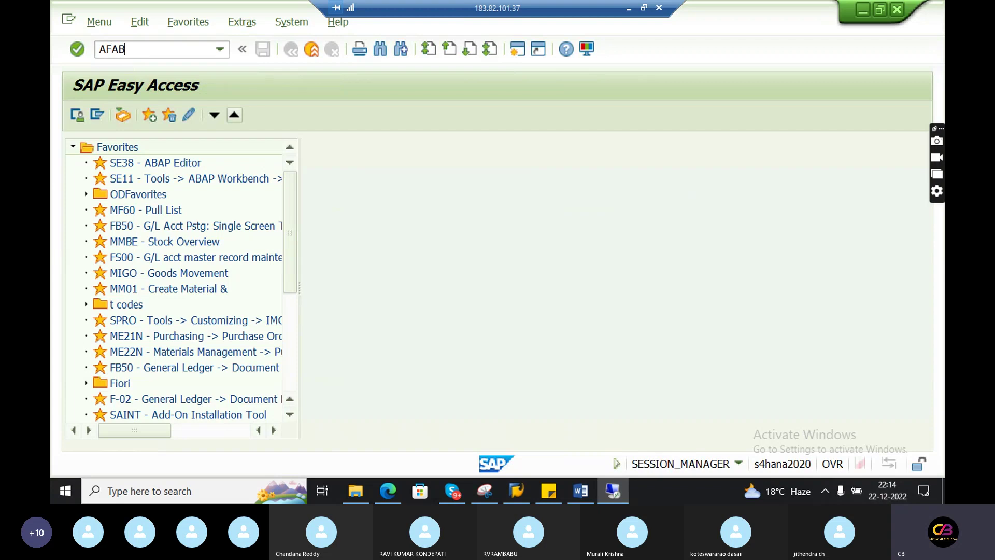
key(Return)
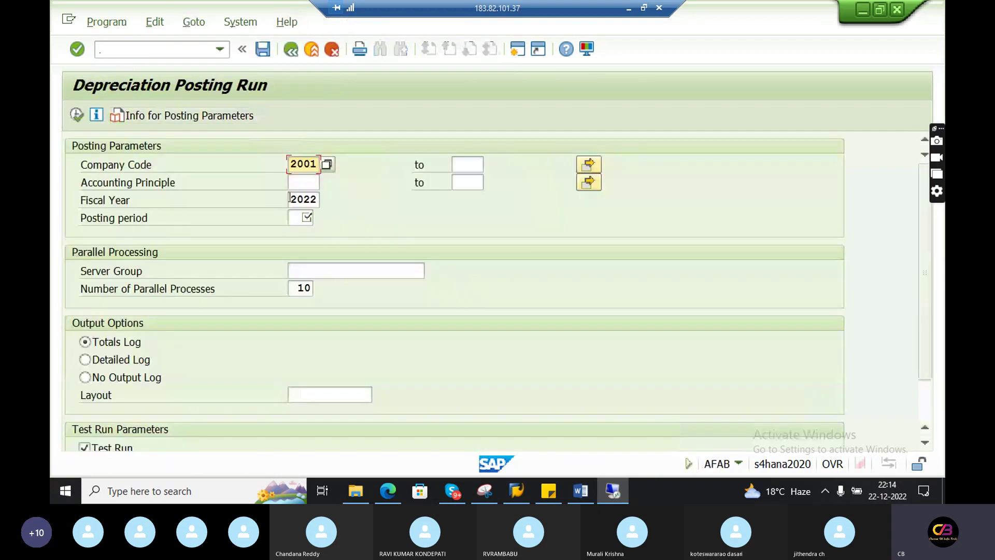
click(300, 218)
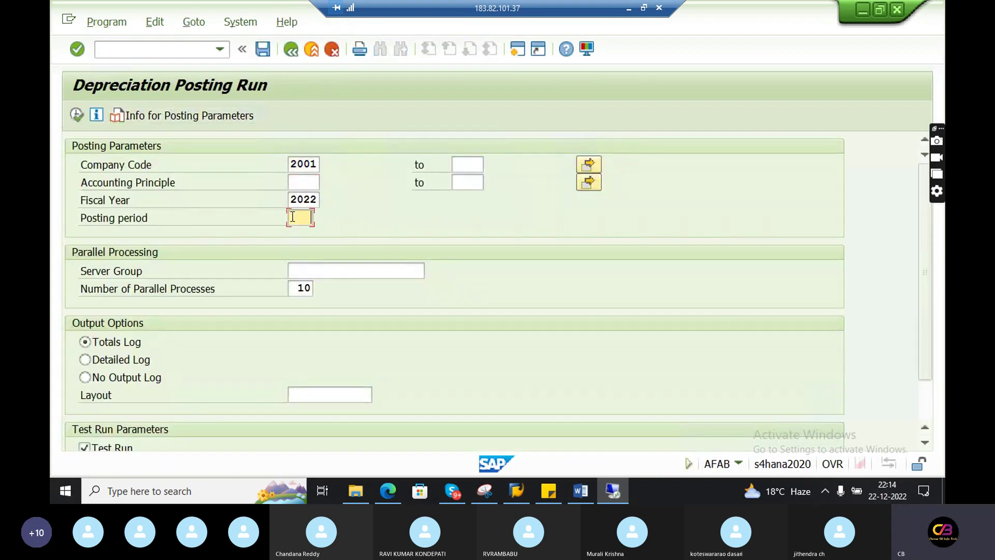
click(307, 235)
Go back to the FB03 document list and open the AF document dated 30.09.2022
key(alt+Tab)
key(alt+Tab)
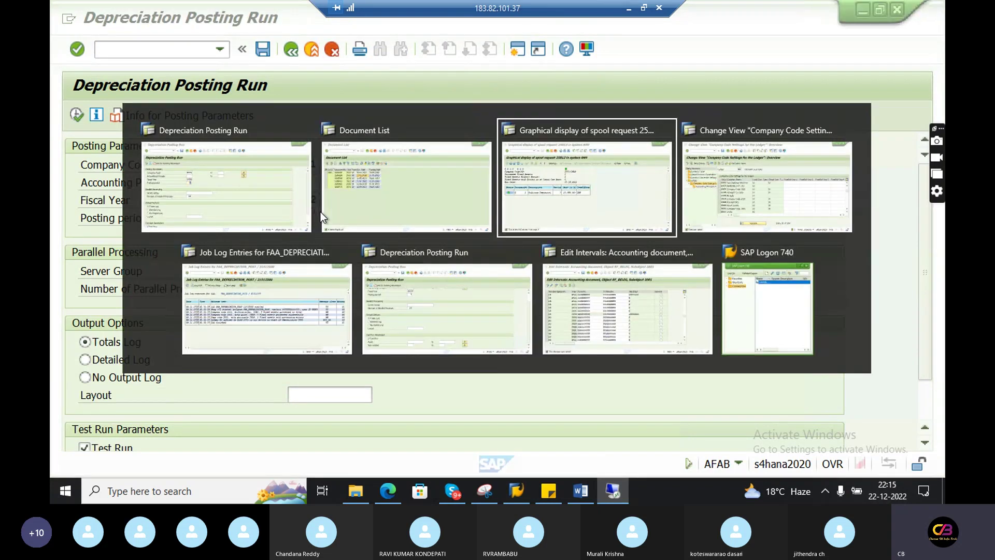
click(322, 217)
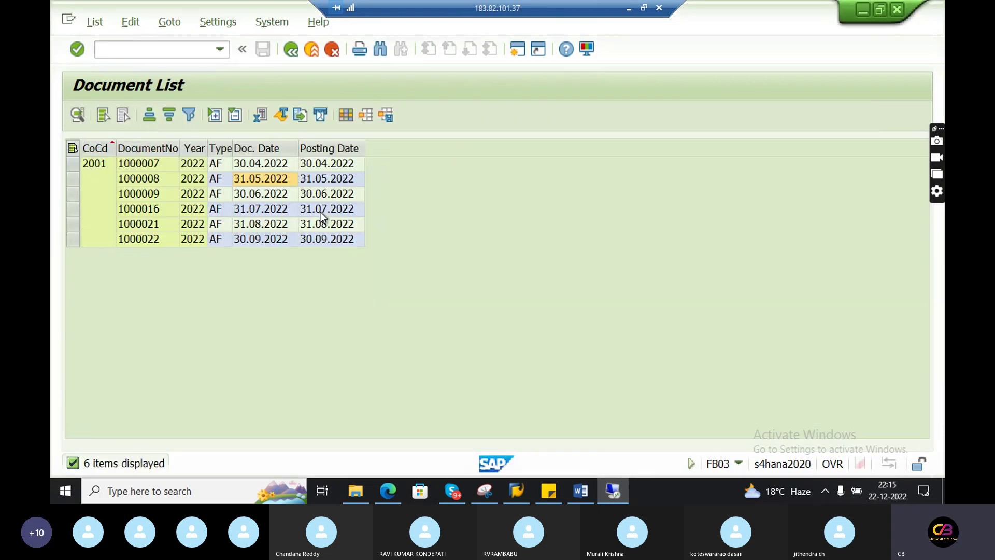
click(277, 228)
click(211, 242)
double_click(186, 244)
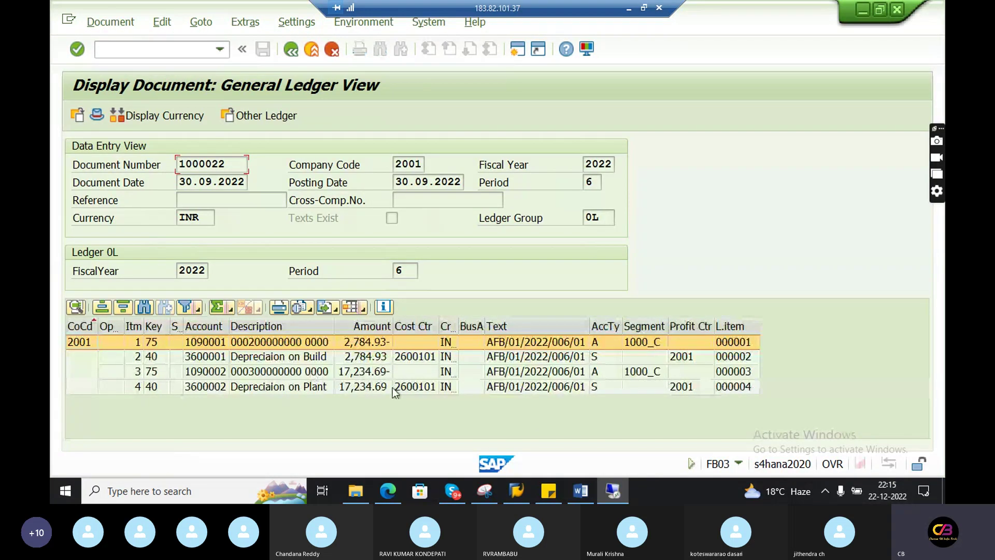
Check the cost center of the plant depreciation line item and return to the document list
key(alt+Tab)
key(alt+Tab)
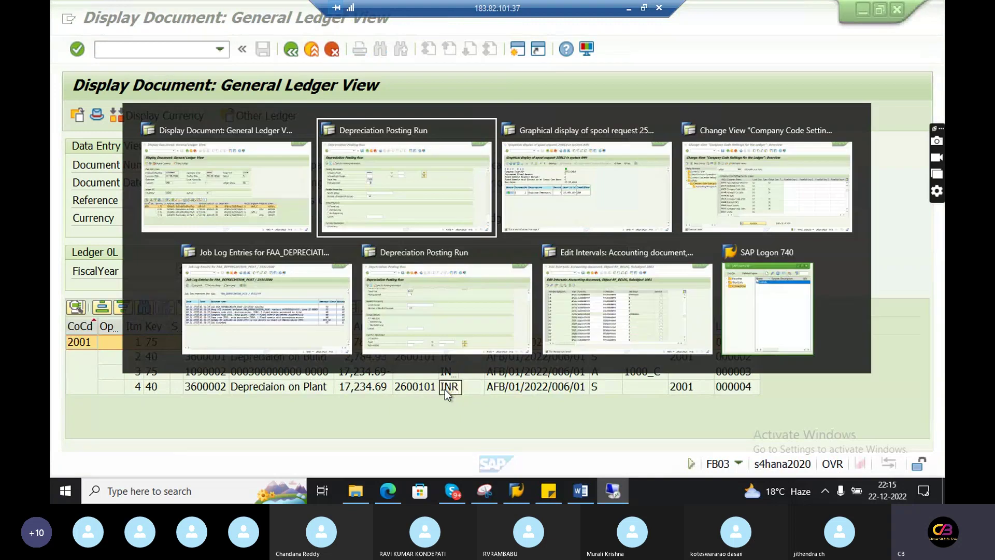
key(alt+Tab)
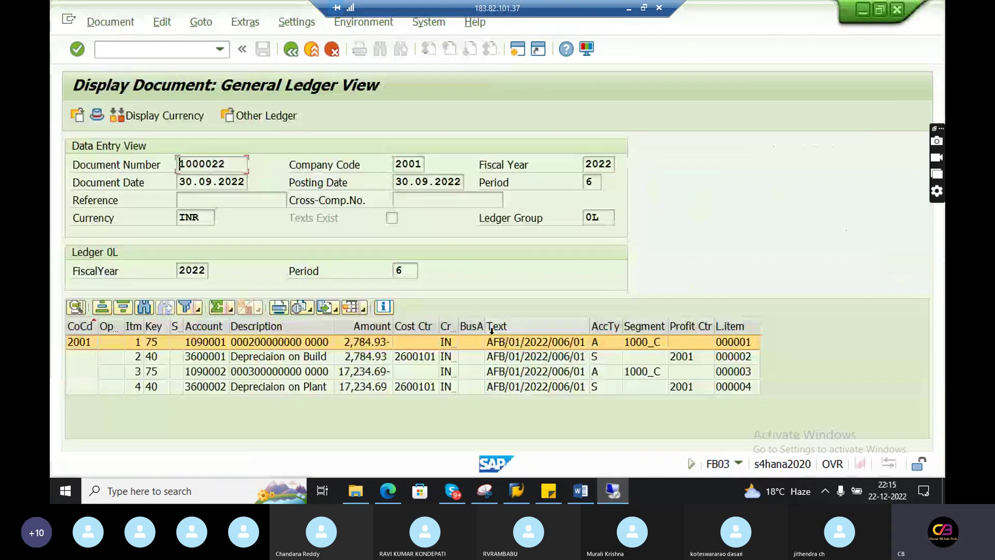
click(435, 389)
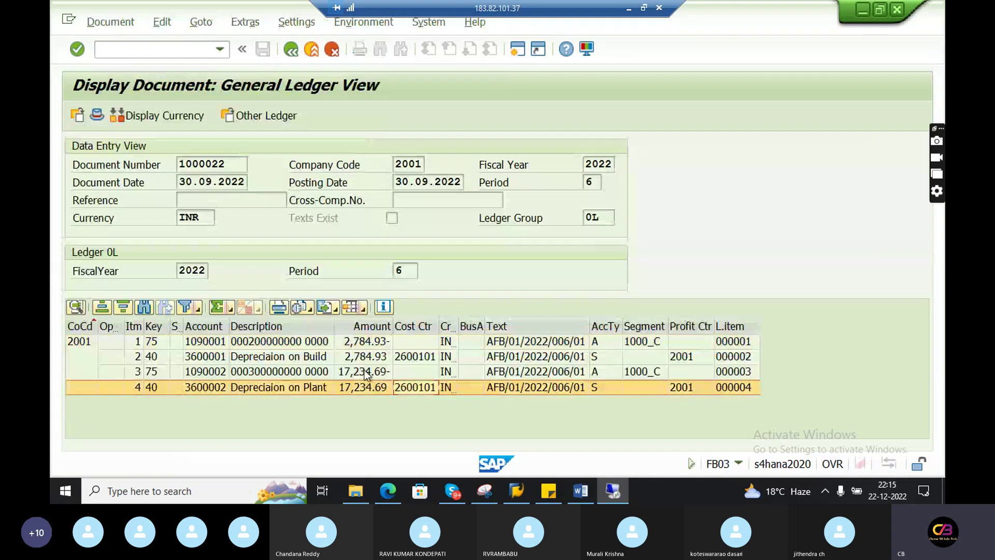
click(291, 50)
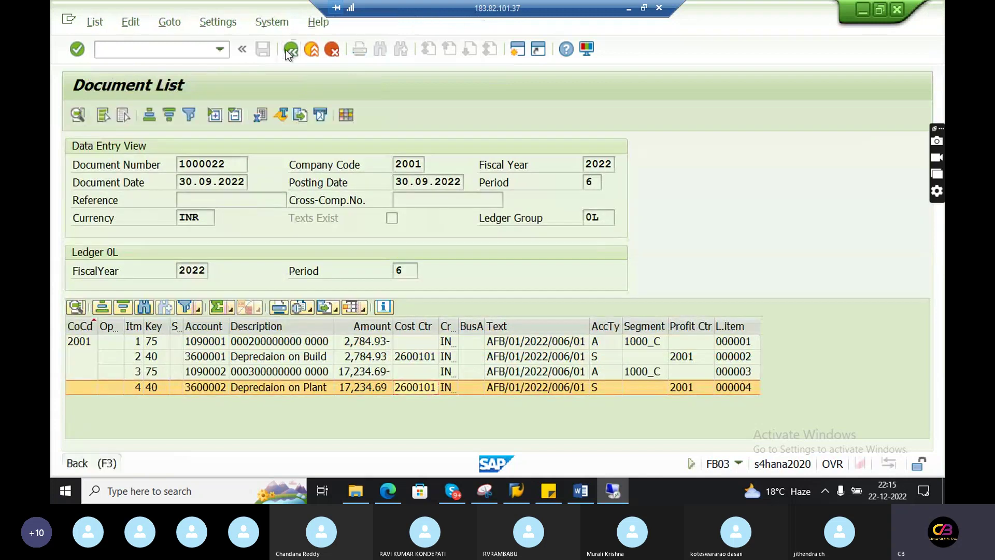
Open the AF document dated 31.08.2022 and examine the accounts and amounts of its depreciation line items
double_click(192, 224)
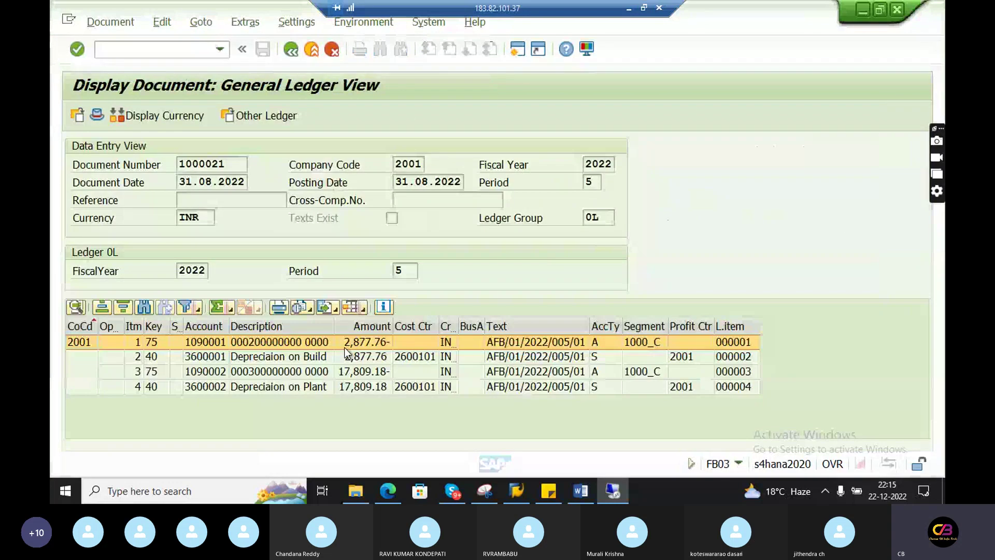
click(344, 358)
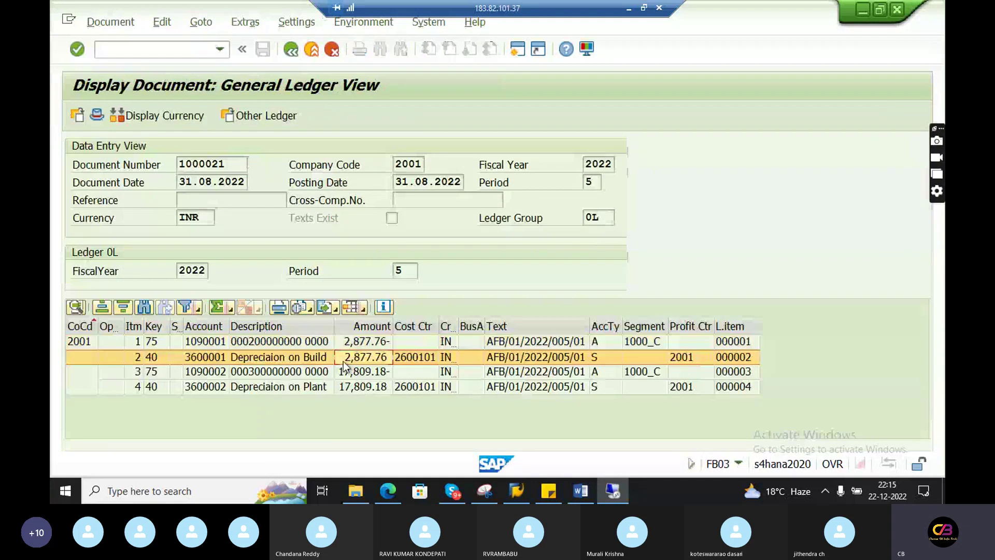
click(243, 343)
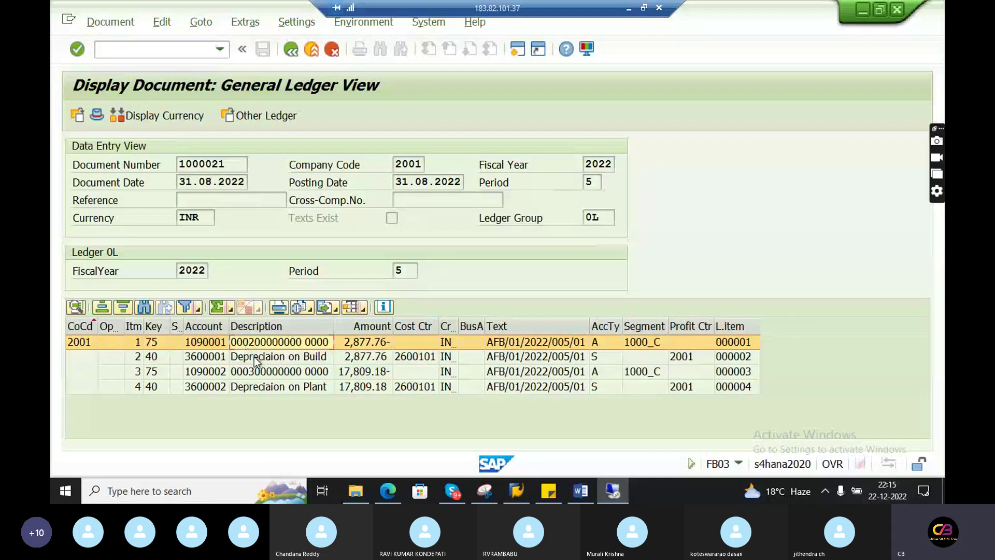
click(215, 359)
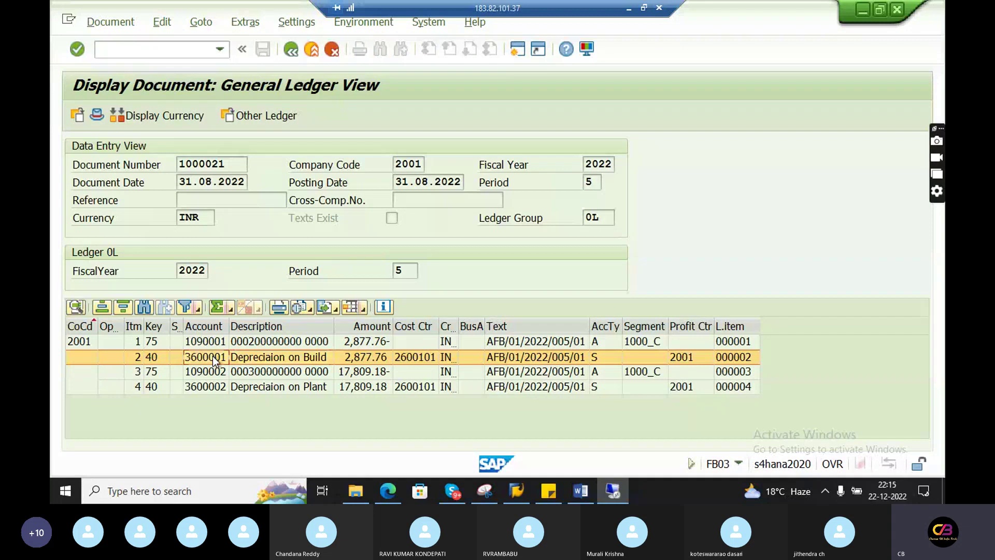
click(257, 344)
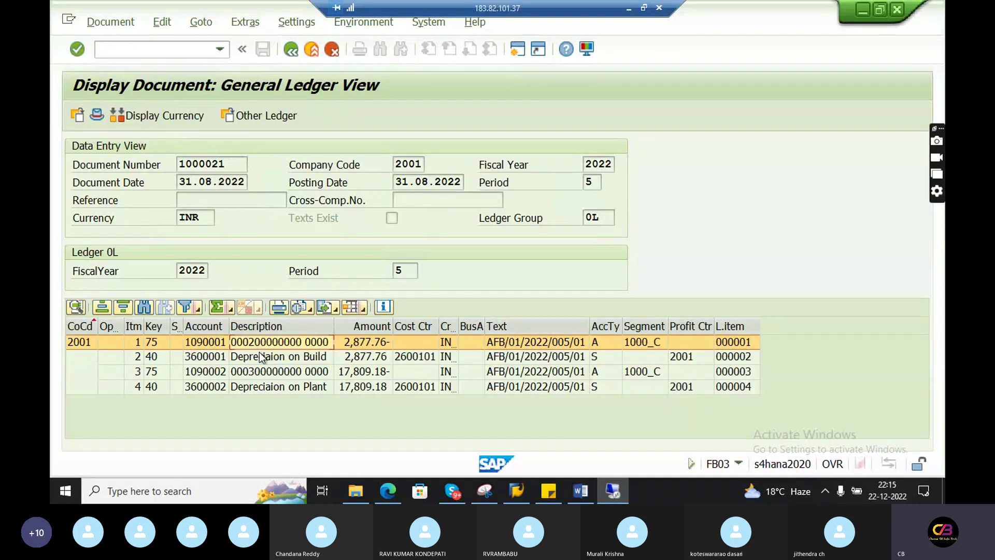
click(244, 358)
click(212, 356)
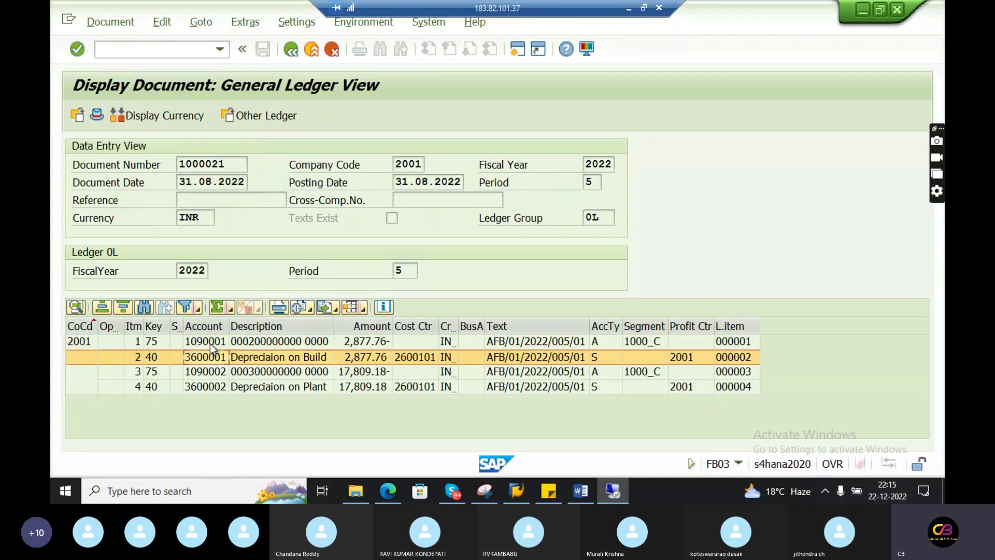
click(211, 343)
click(213, 387)
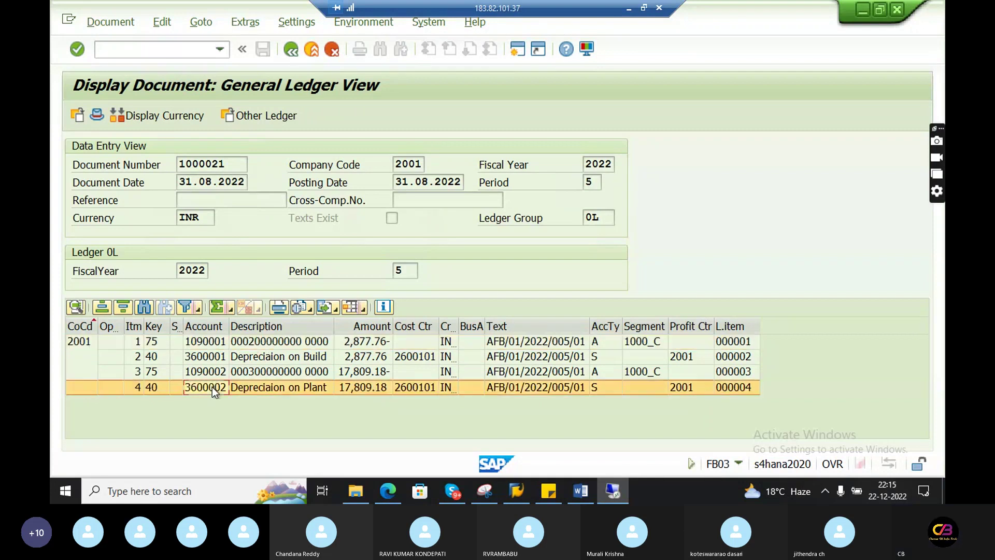
Display the details of line item 1, the accumulated depreciation on buildings, and return to the document overview
click(220, 343)
double_click(220, 343)
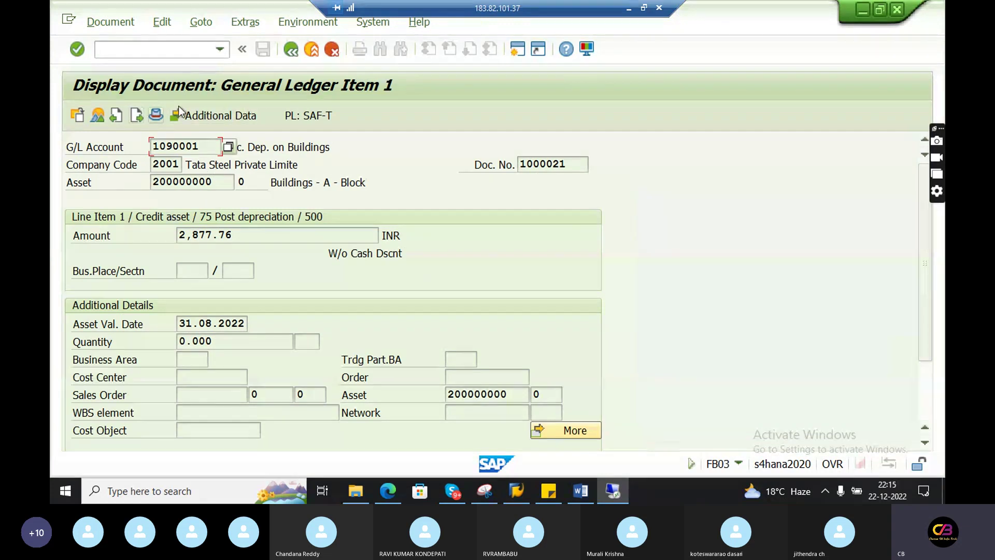
click(98, 116)
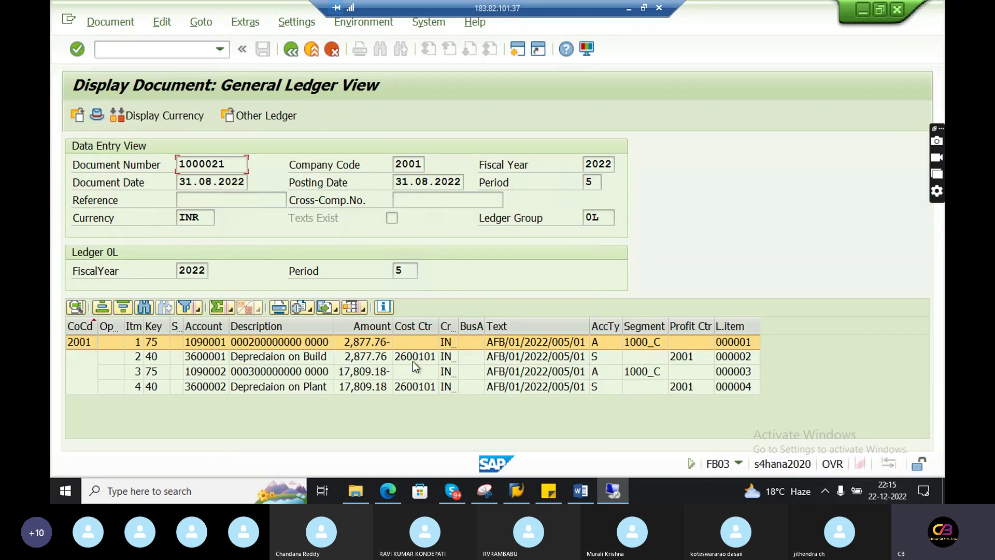
click(197, 343)
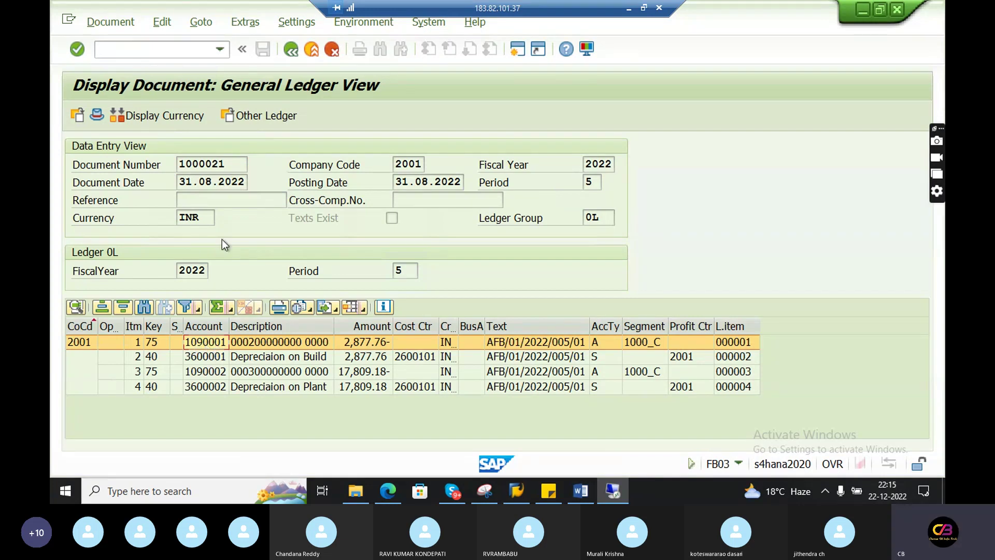
Open the document header, check its document type, reference transaction, transaction code and ledger group, and close it
click(98, 116)
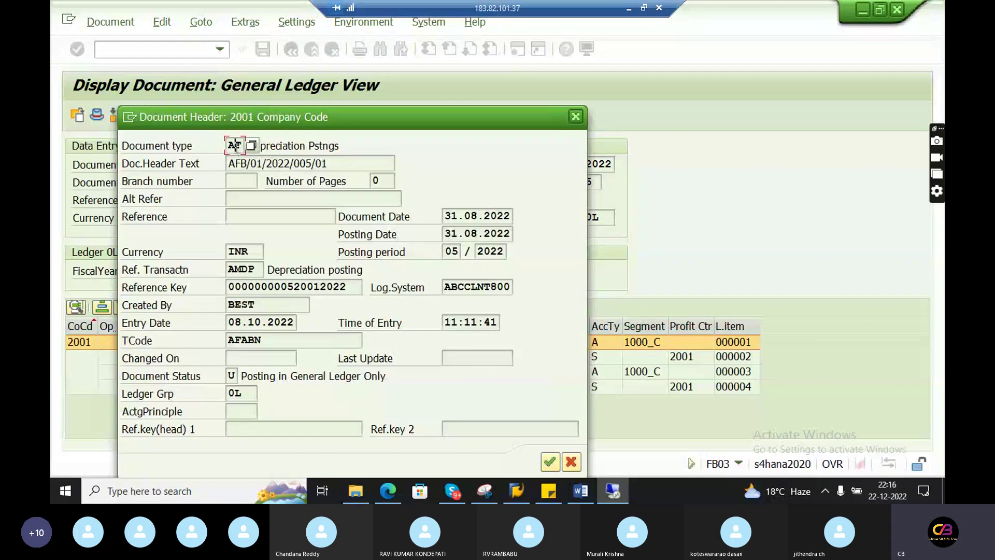
click(257, 270)
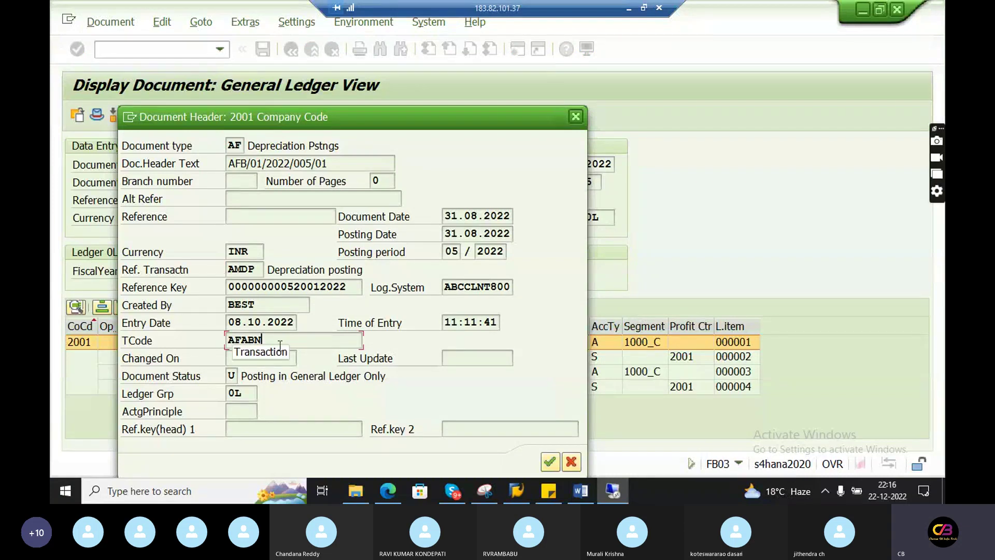
click(246, 392)
key(Tab)
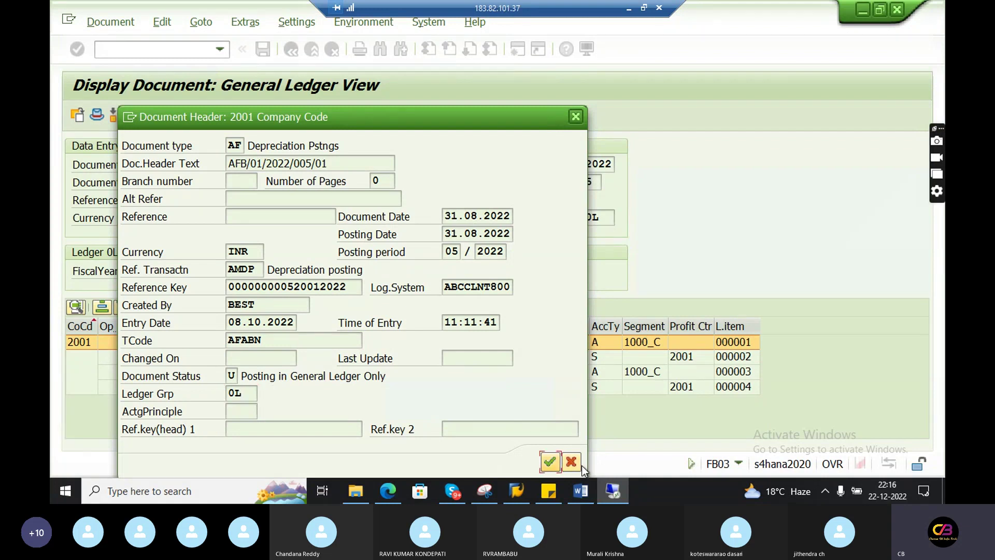
click(573, 461)
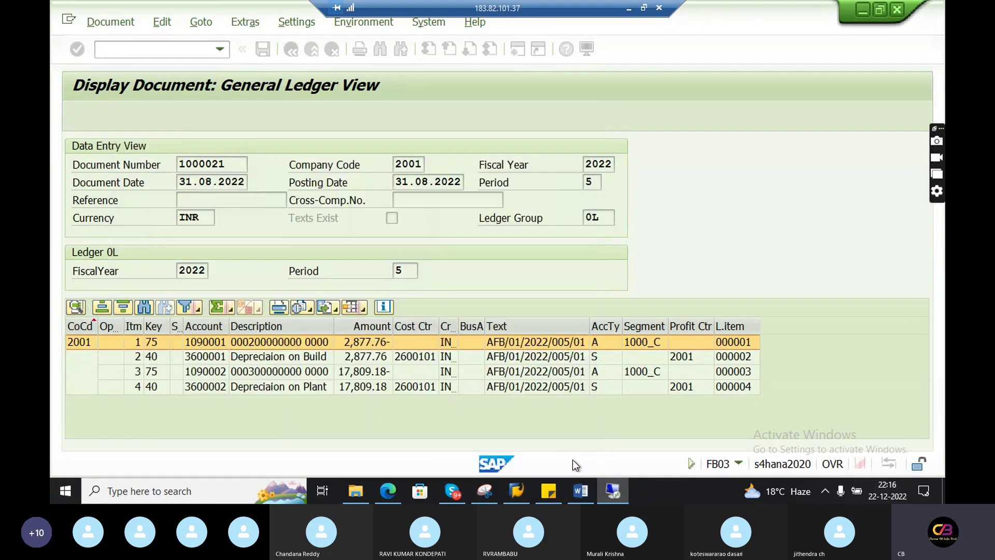
Check the profit center, segment and account type columns of the document's general ledger view
click(689, 326)
click(644, 326)
click(605, 326)
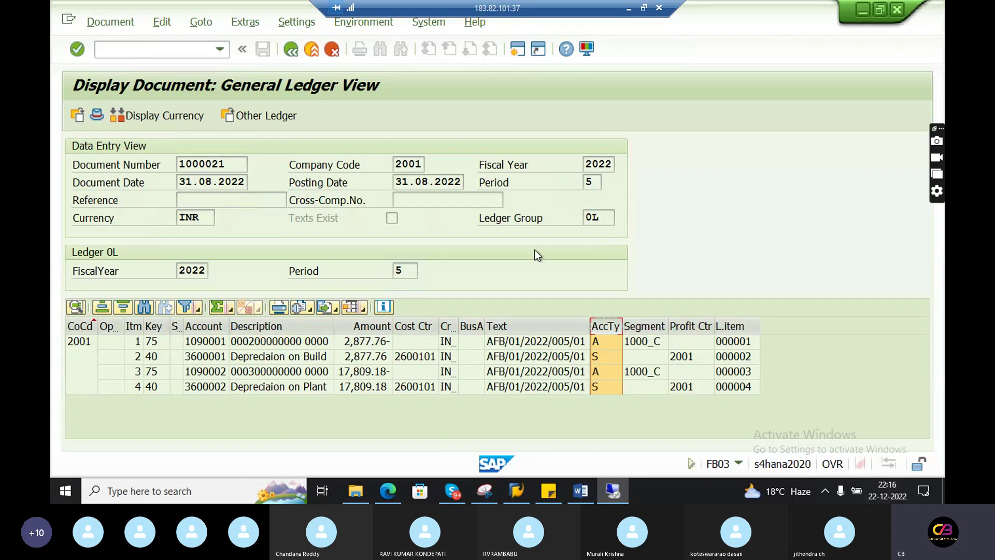
Switch the document display to extension ledger EL and examine the building depreciation line items
click(263, 115)
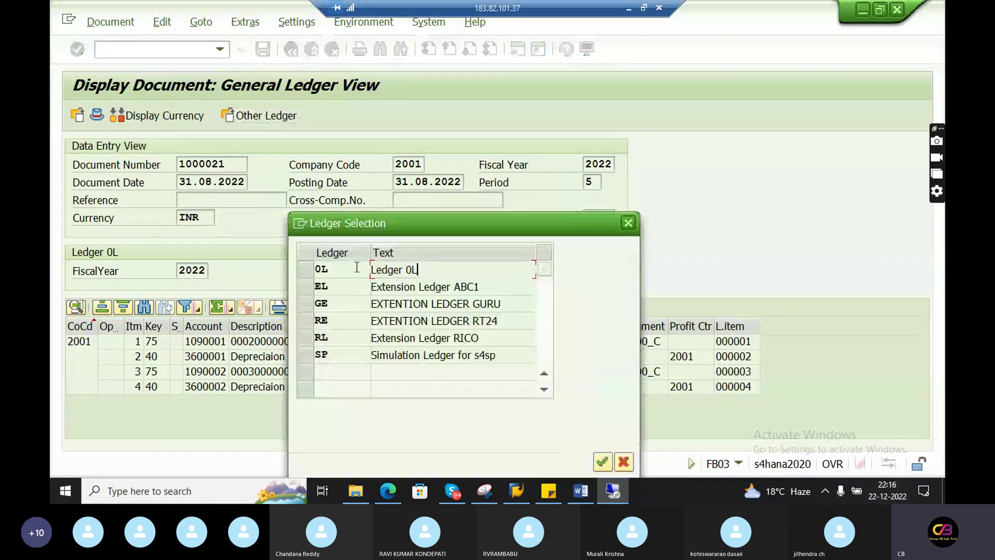
click(327, 302)
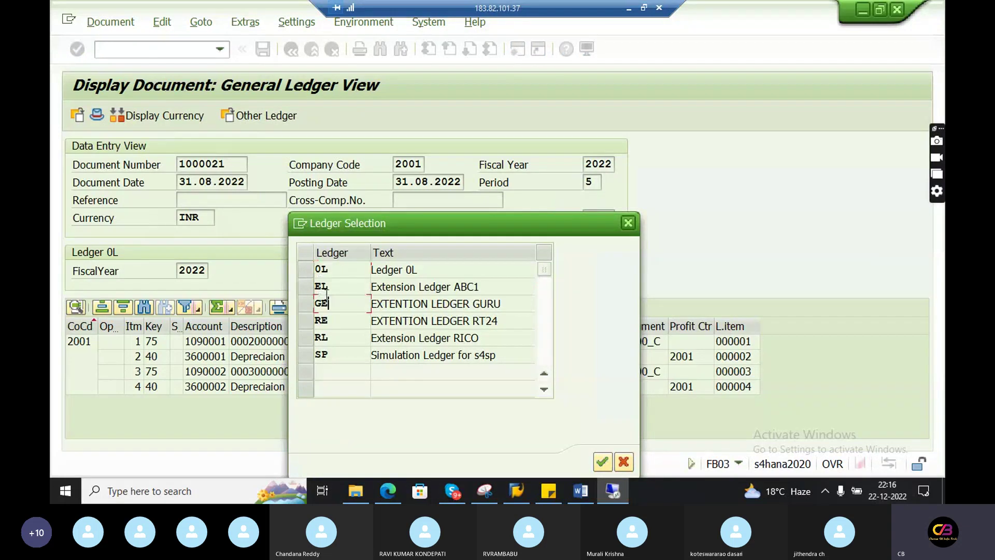
double_click(330, 285)
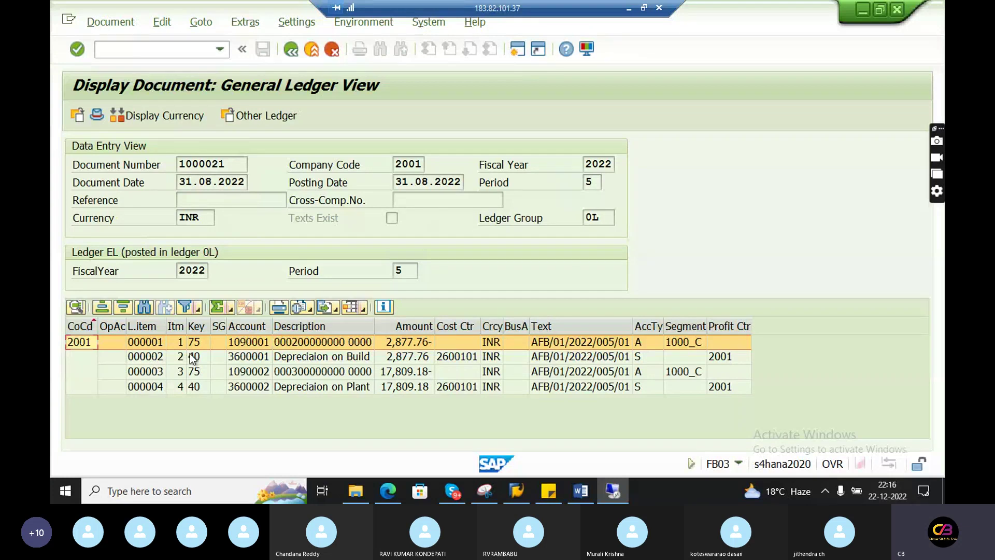
click(261, 362)
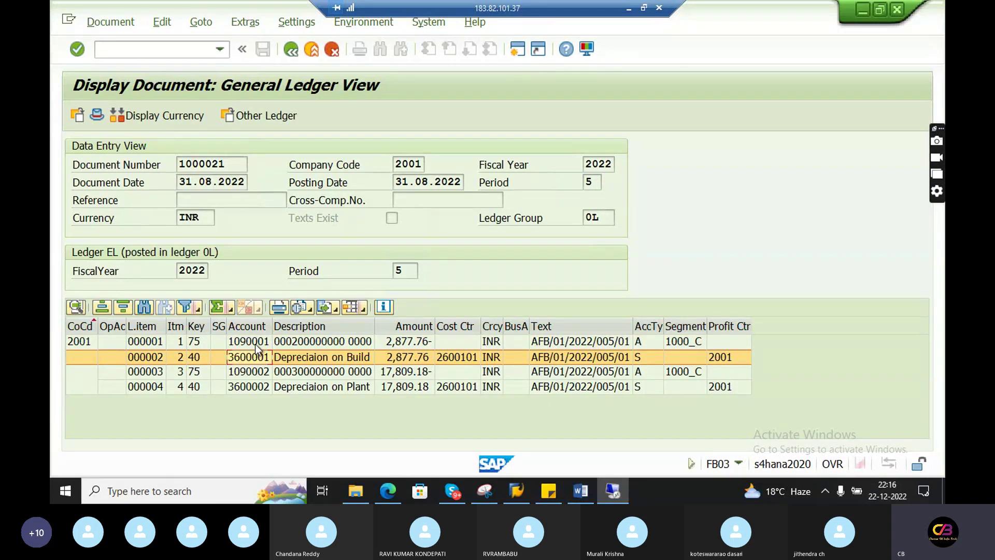
click(258, 345)
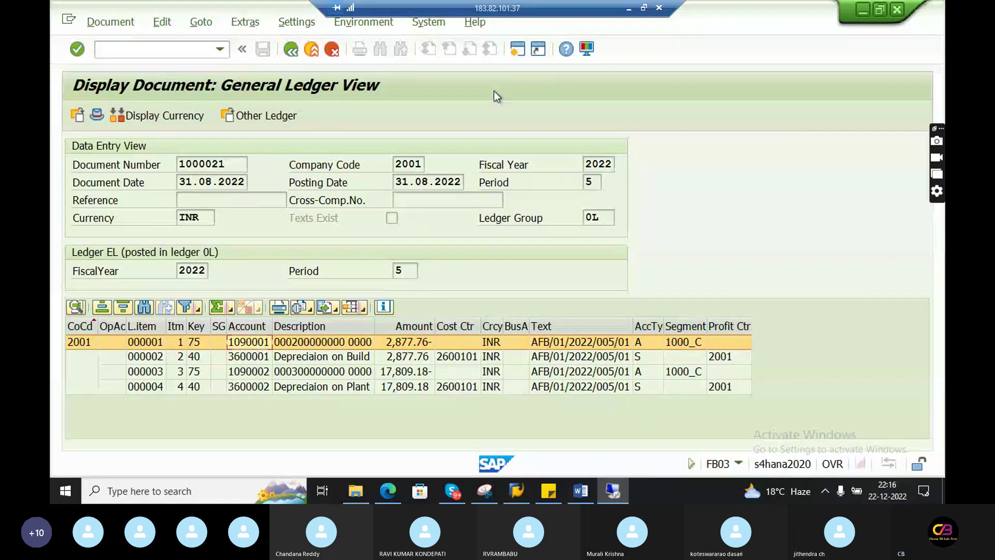
Open a new session and expand Accounting, Financial Accounting and Fixed Assets in the SAP Menu tree
click(516, 50)
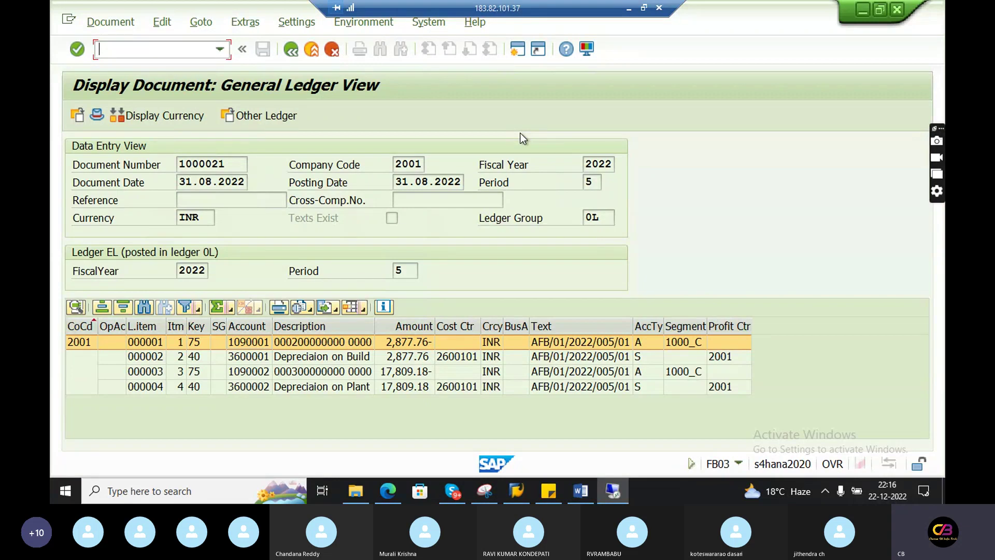
click(518, 51)
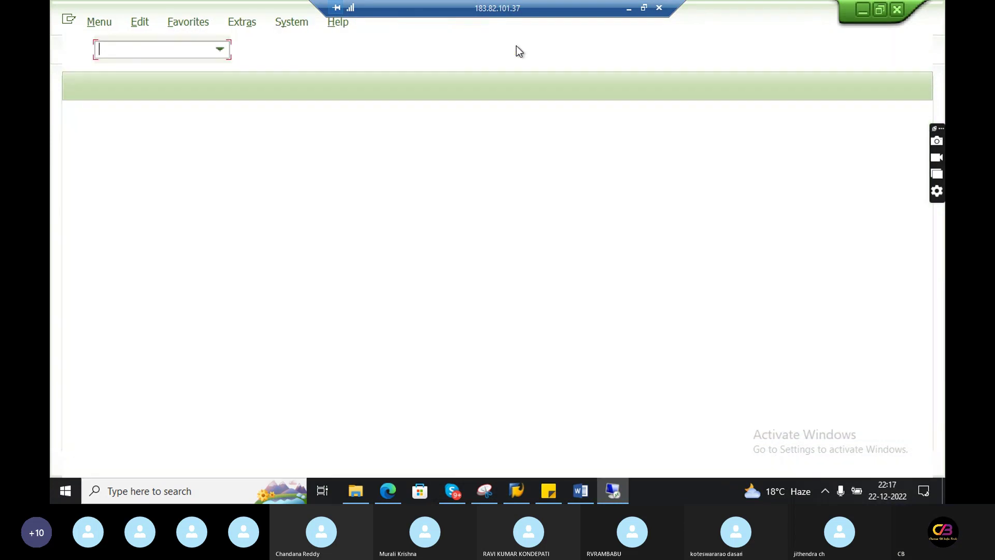
text(spro)
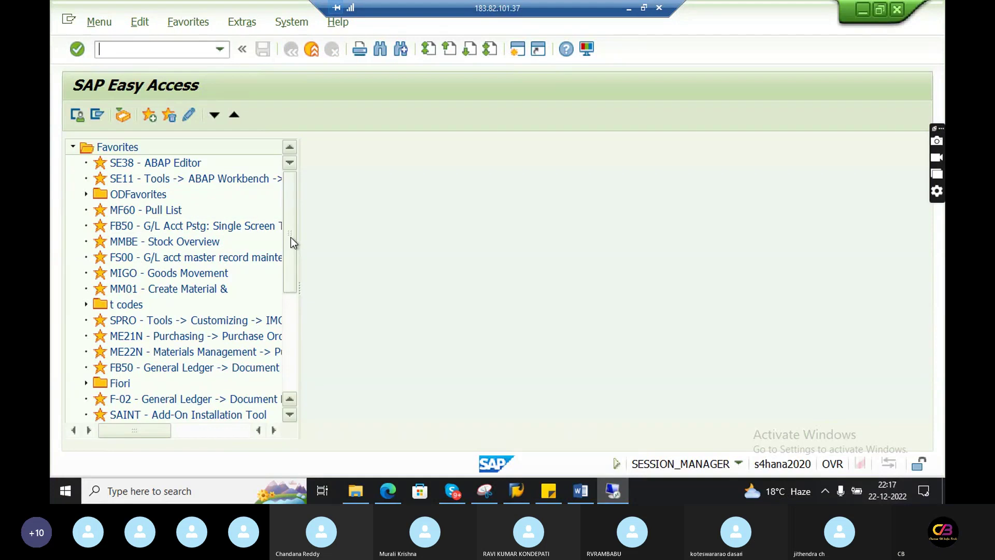
drag(291, 238, 287, 333)
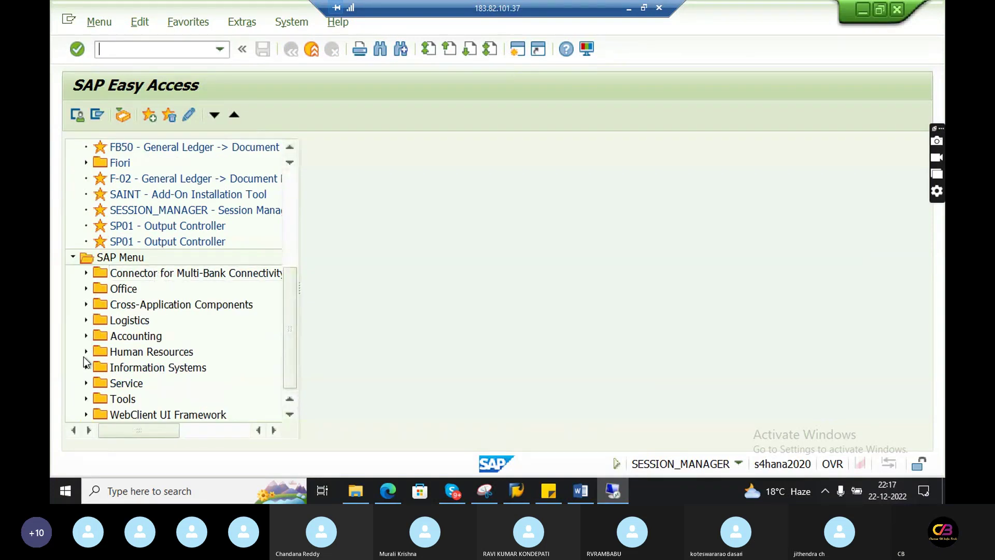
click(86, 336)
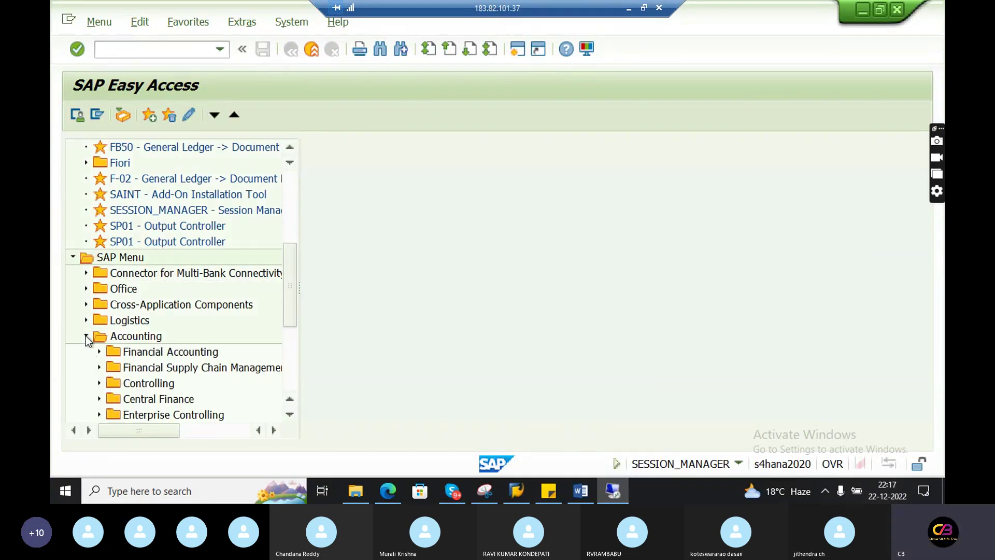
drag(285, 303, 284, 358)
click(98, 226)
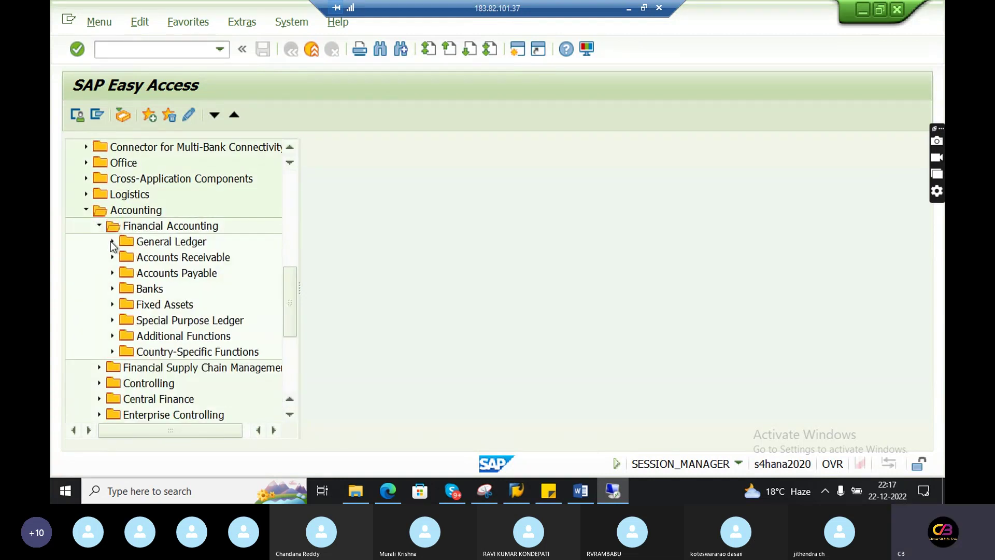
click(112, 305)
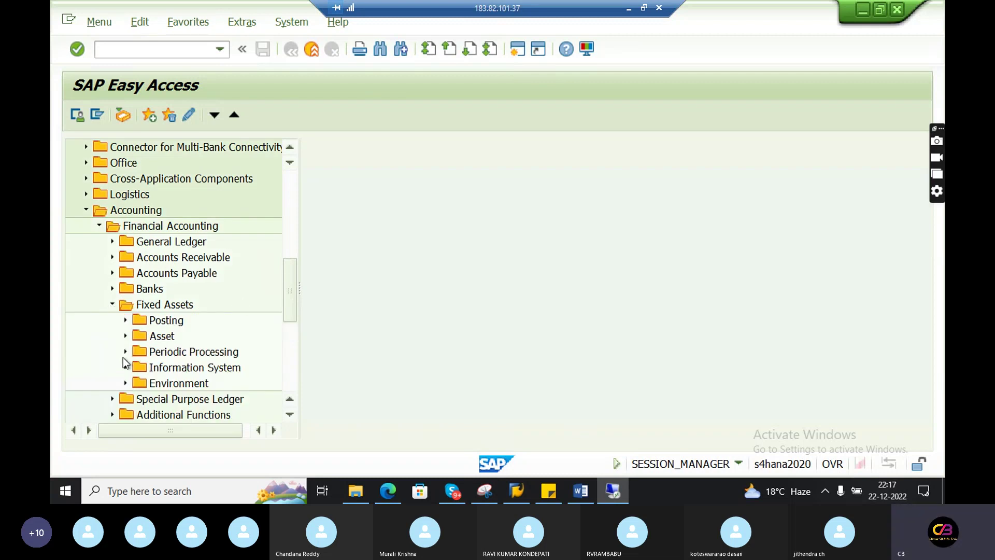
Expand the fixed assets Information System through the asset accounting reports and Asset Balances down to Asset Lists
click(126, 367)
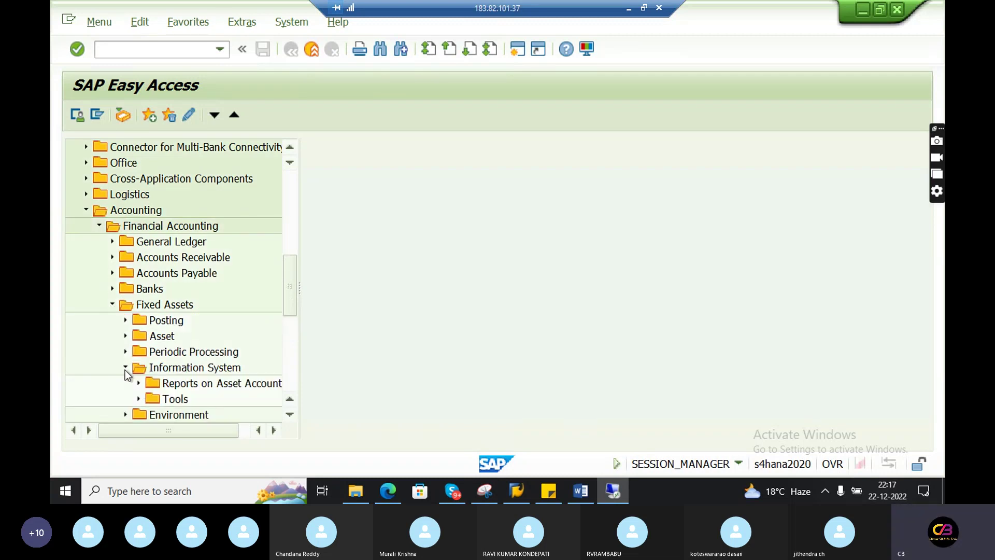
drag(291, 294, 289, 334)
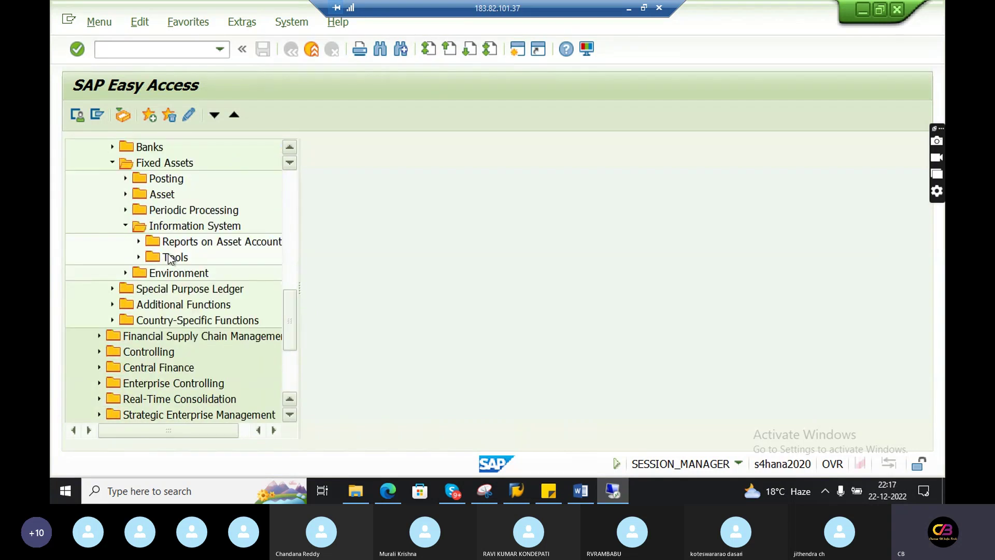
click(139, 242)
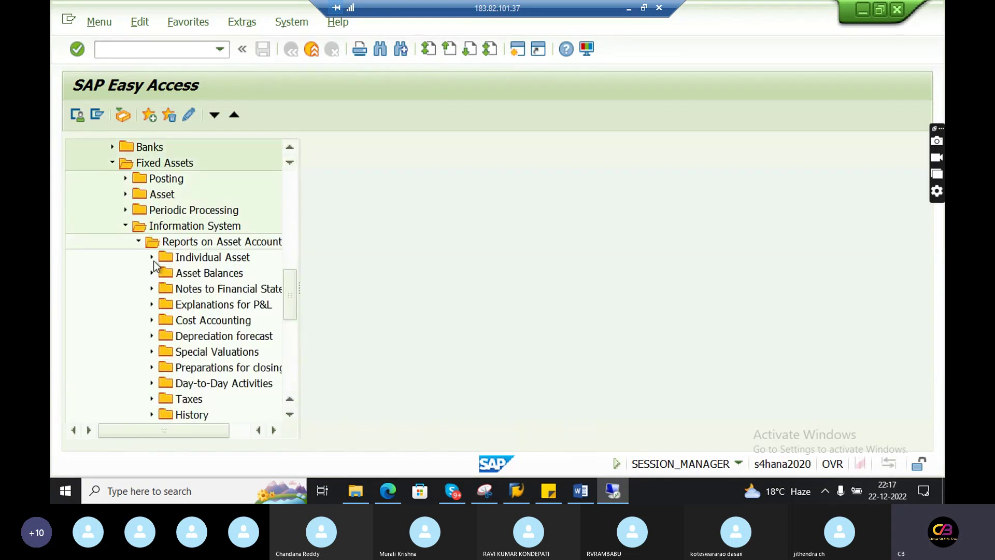
click(151, 273)
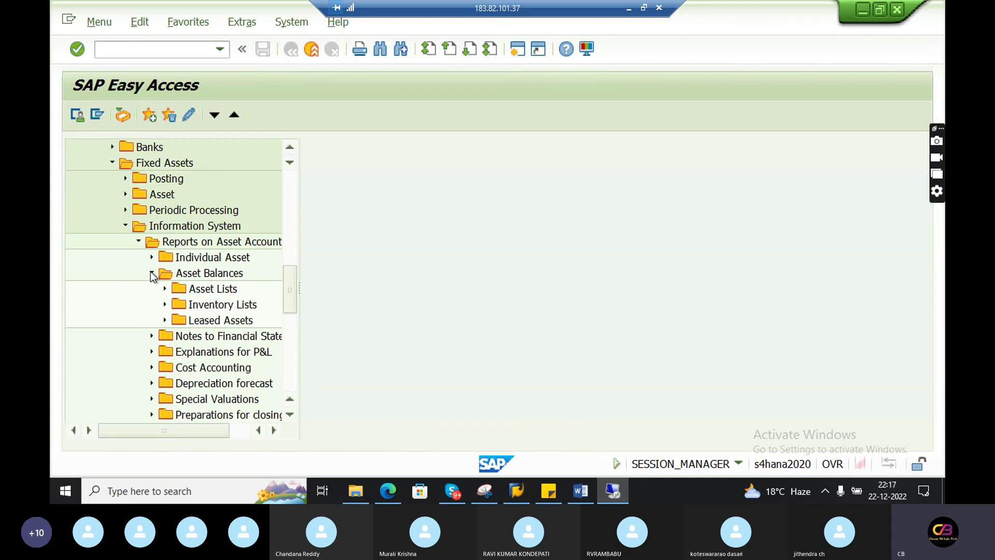
click(165, 288)
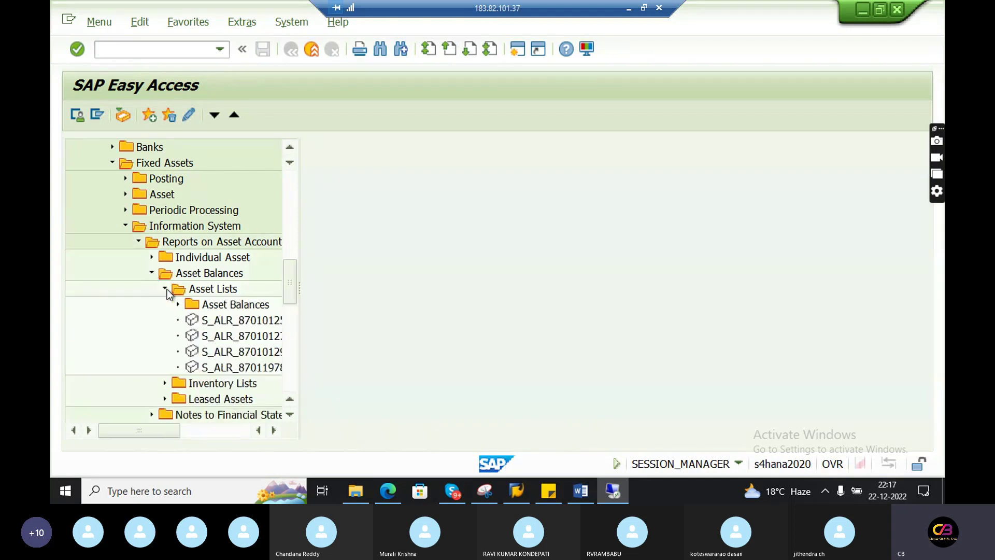
Open report S_ALR_87010125 with asset address data and run it for company code 2001 without an asset class
double_click(226, 320)
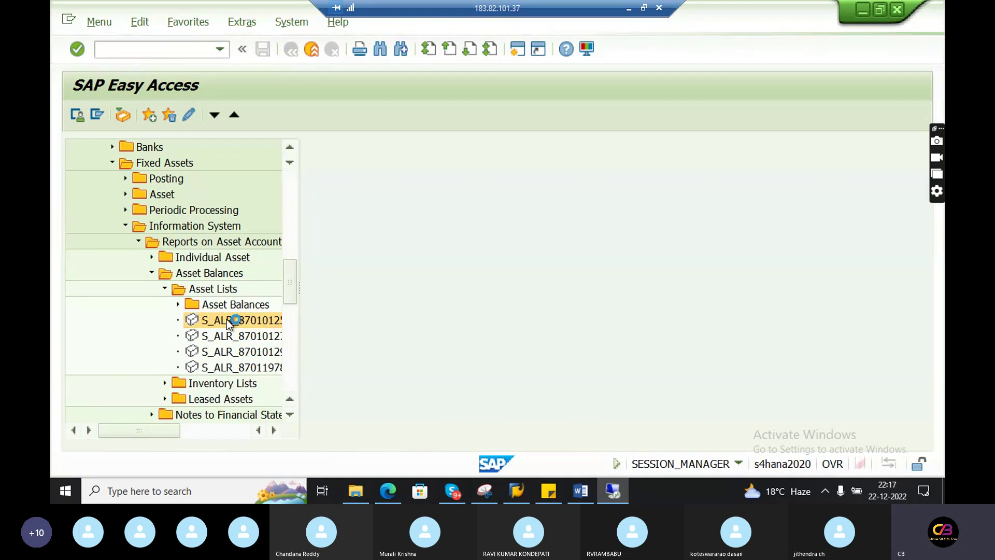
click(306, 185)
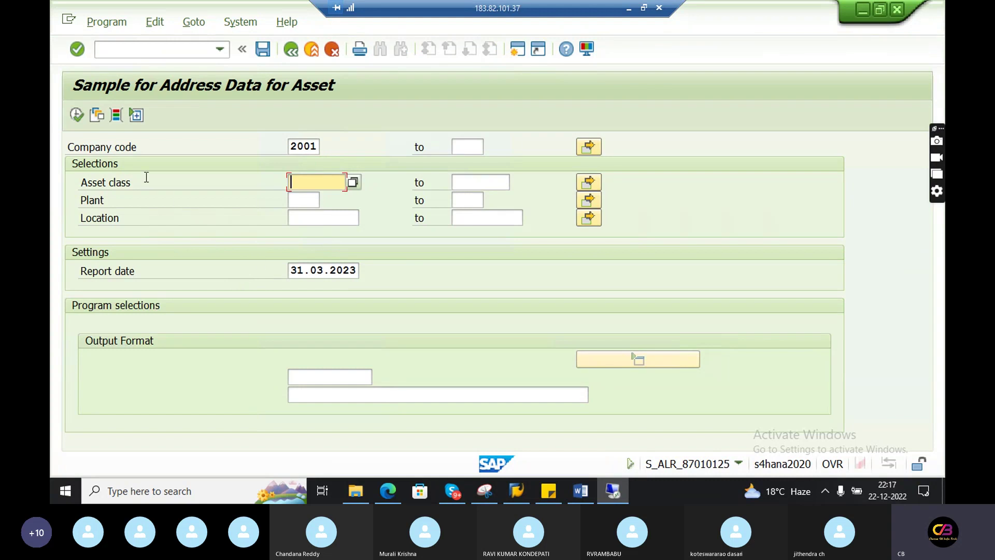
click(77, 115)
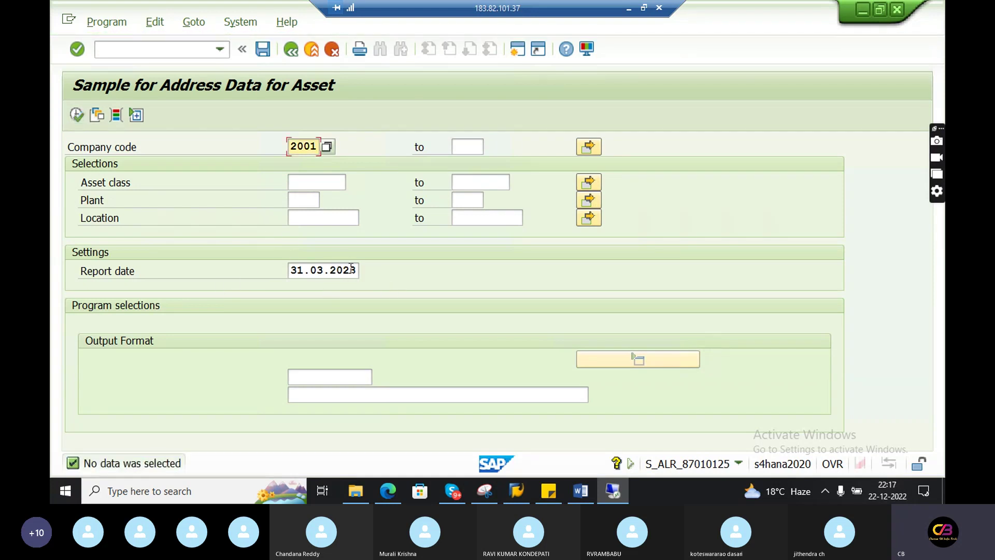
Set the address data report's date to 22.12.2022, run it again and return to the menu tree
drag(358, 272, 263, 273)
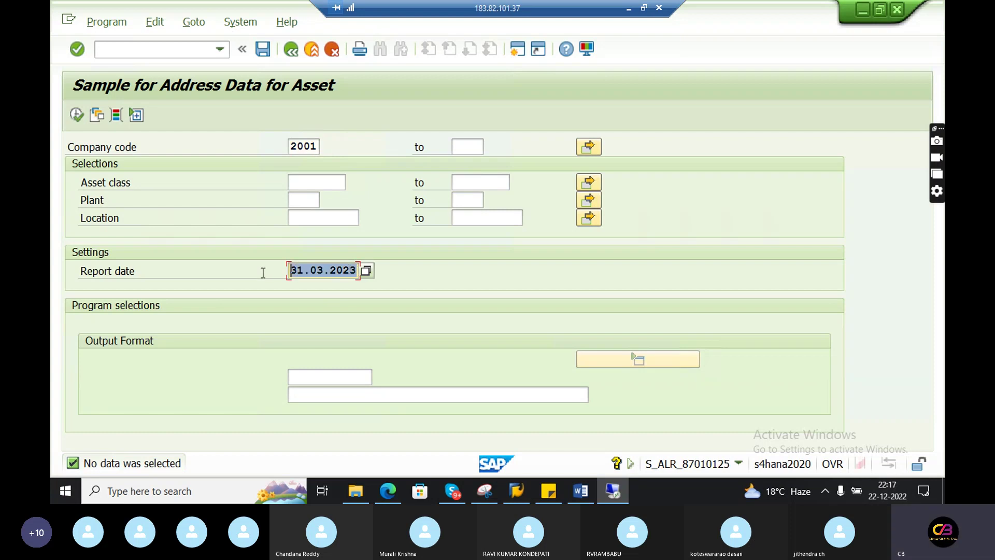
key(Delete)
click(75, 115)
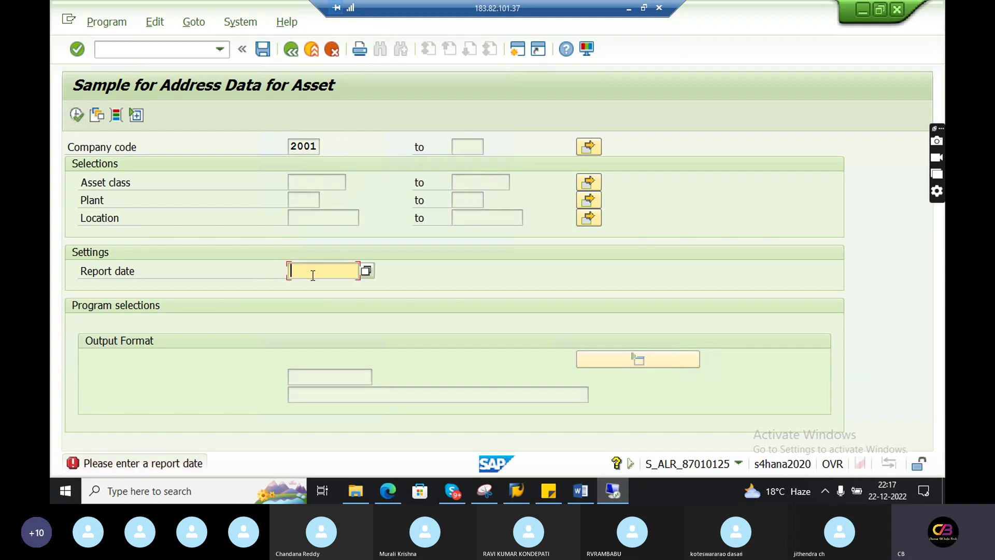
click(366, 270)
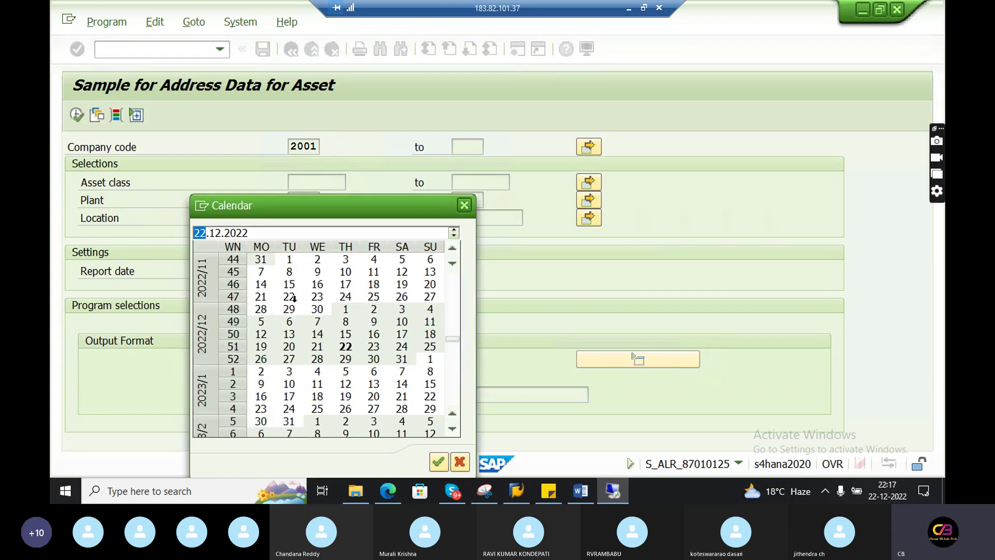
double_click(346, 347)
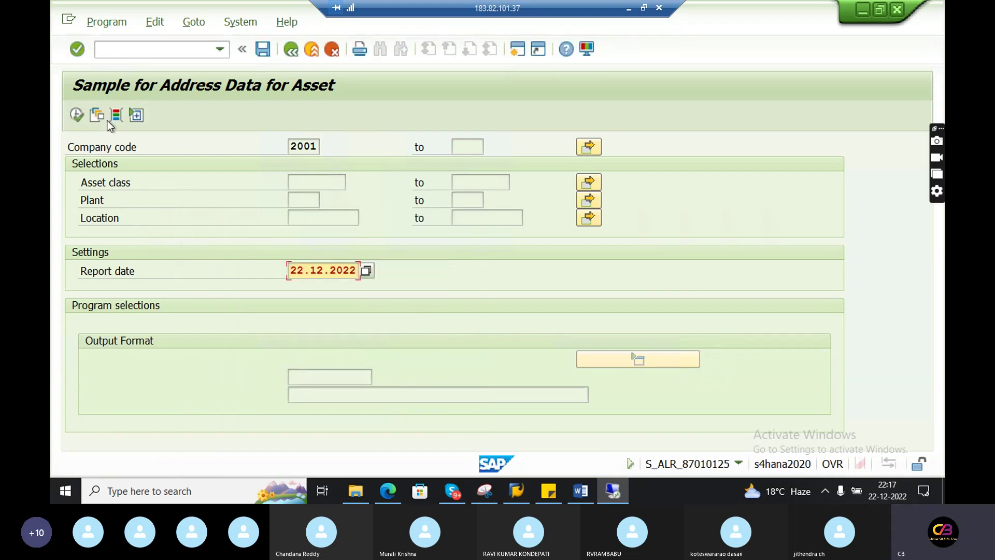
click(77, 115)
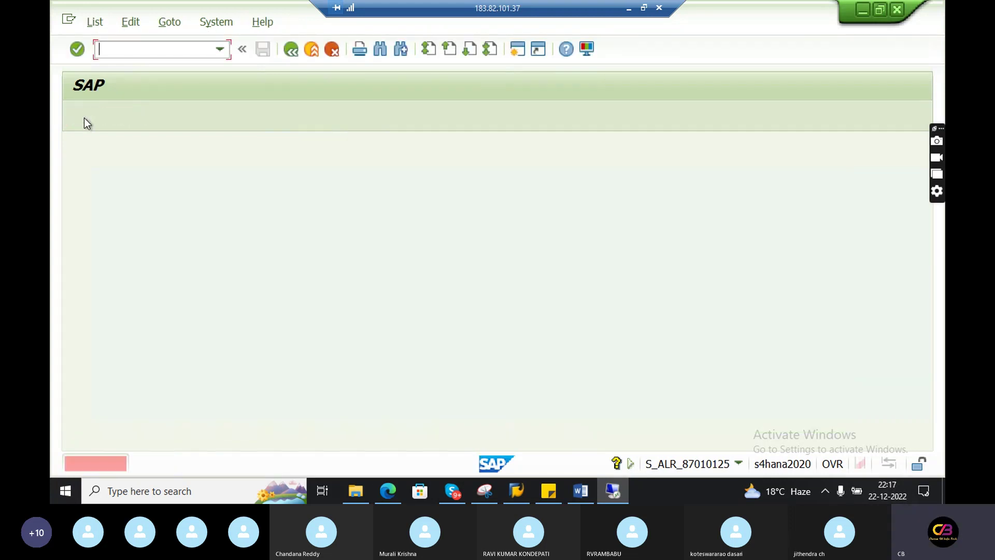
click(285, 50)
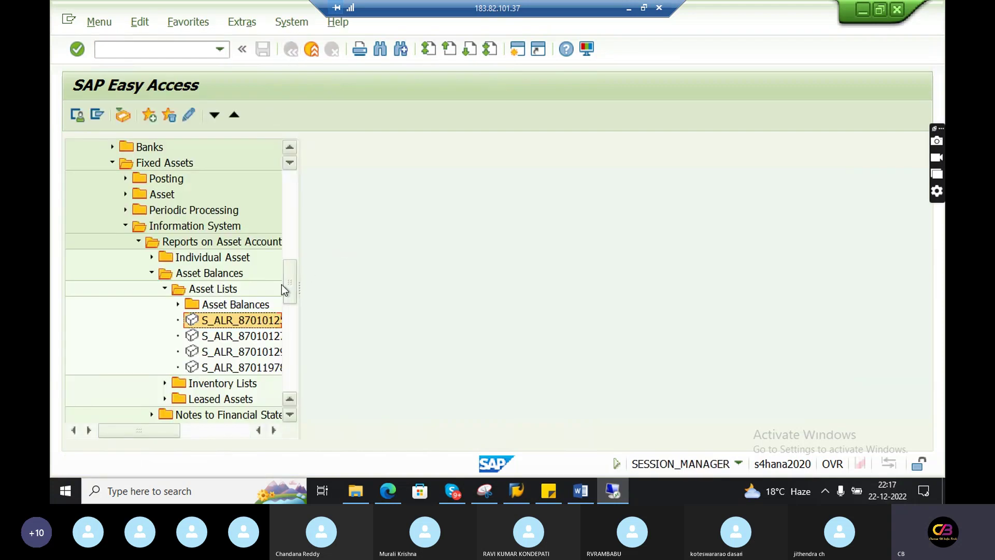
Expand the physical inventory reports under Inventory Lists and run inventory list S_ALR_87011979 for company code 2001
click(242, 336)
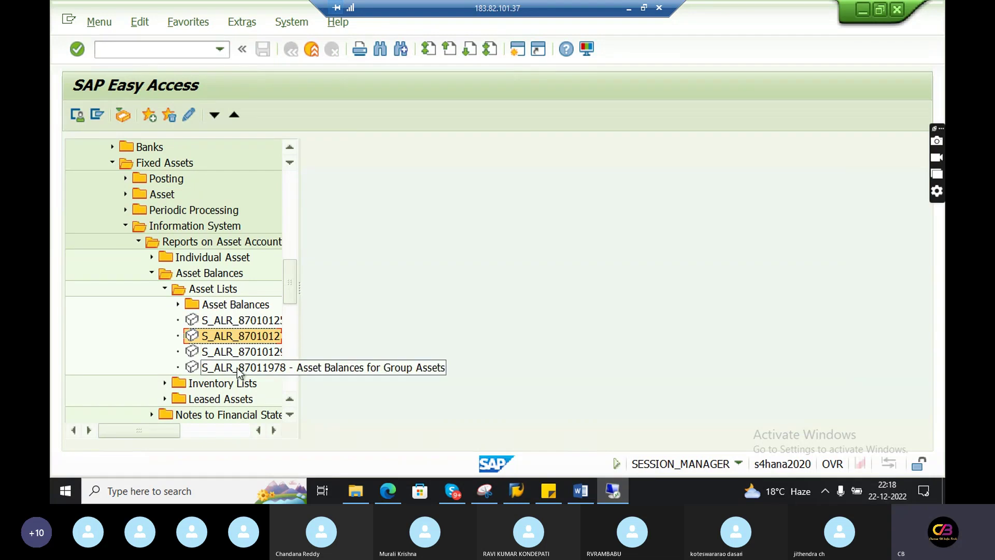
drag(290, 278, 288, 300)
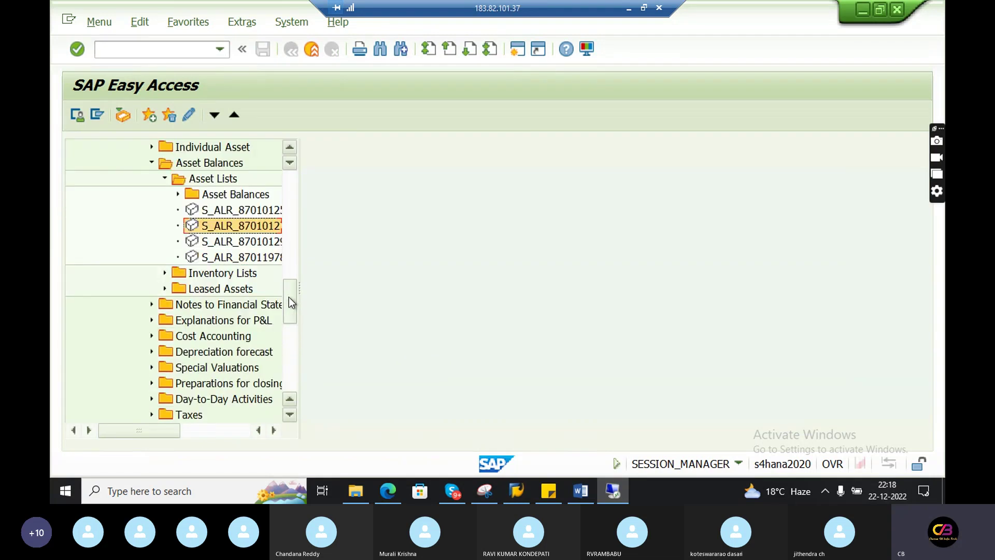
click(165, 273)
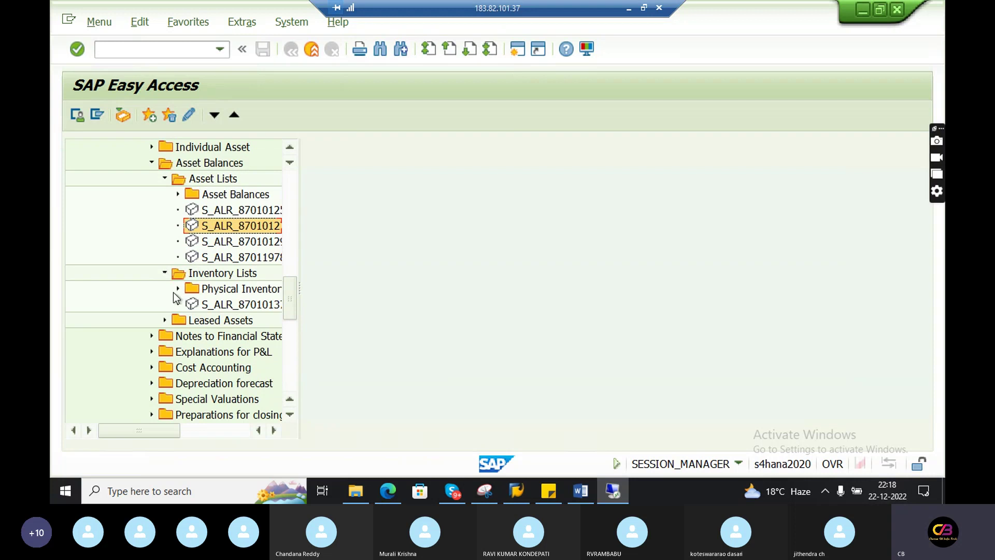
click(179, 290)
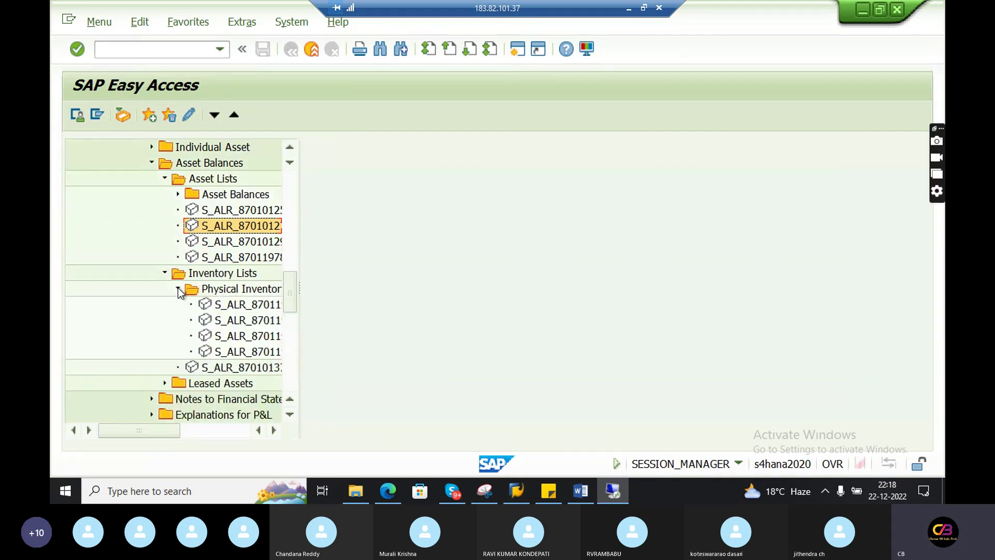
double_click(245, 306)
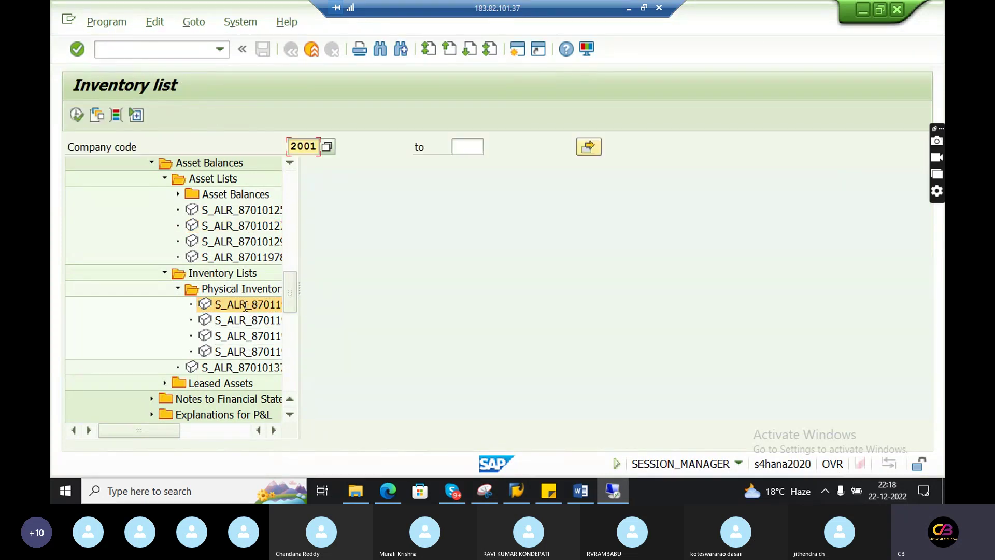
click(76, 115)
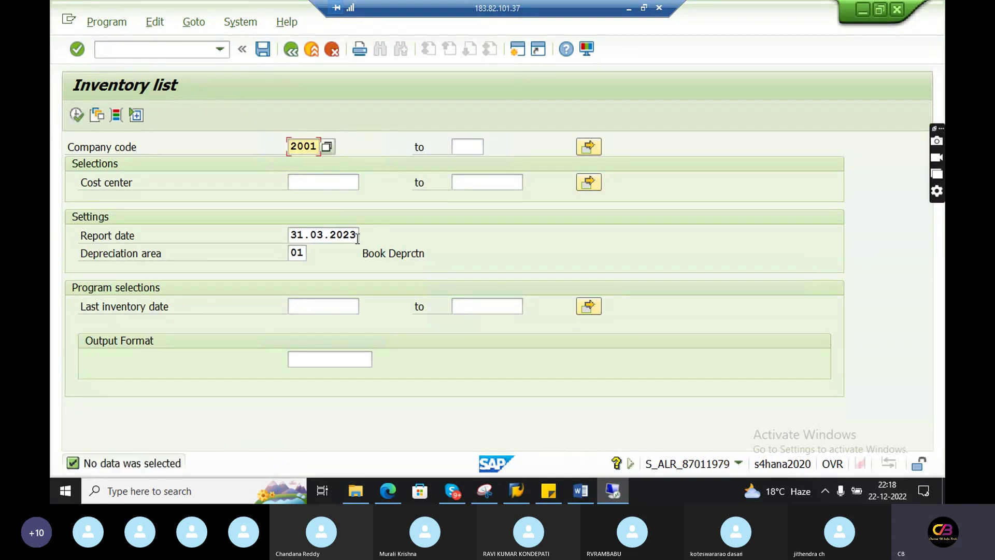
Set the report date of the inventory list to 22.12.2022
drag(357, 238, 289, 242)
key(BackSpace)
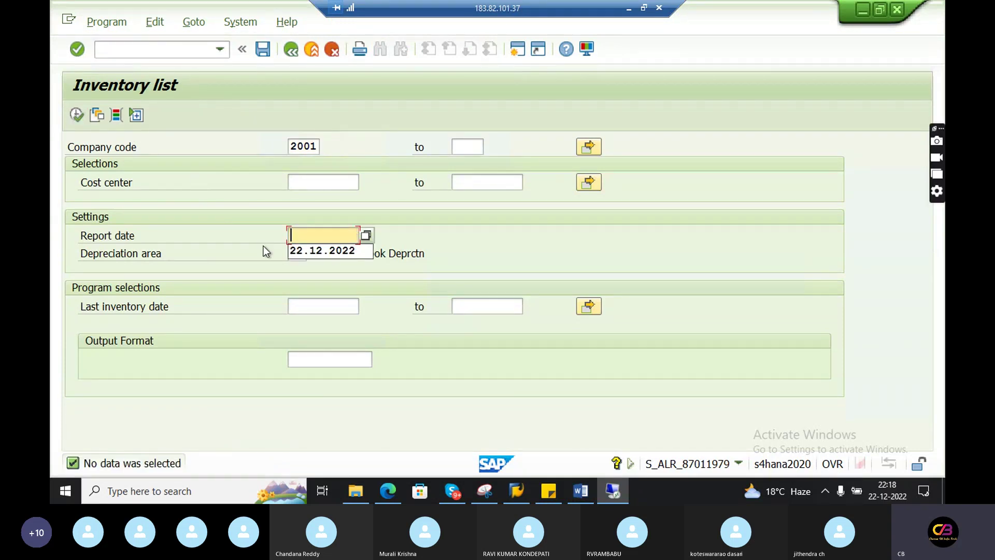
key(Down)
key(Return)
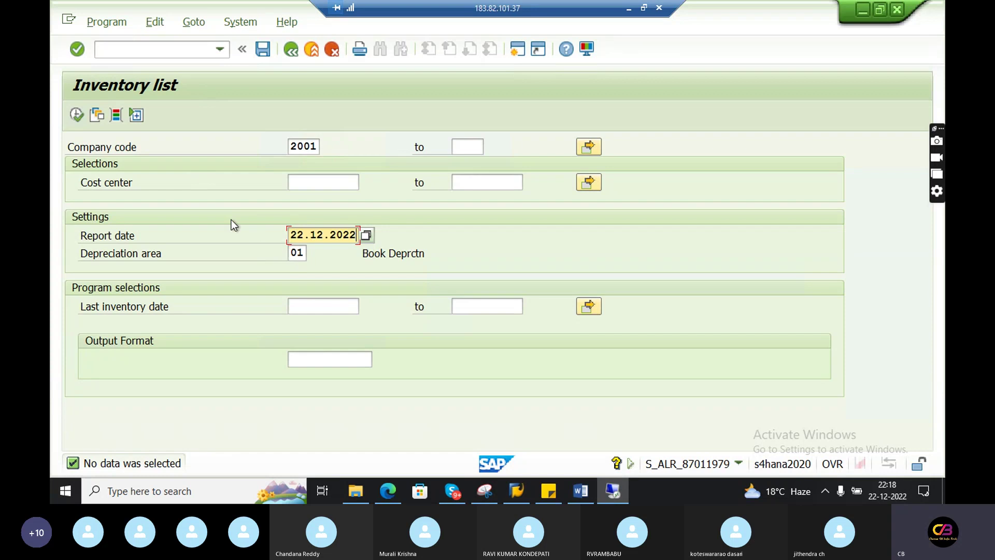
Run the inventory list, reopen S_ALR_87011979, try running it without a report date and return to the menu tree
click(76, 115)
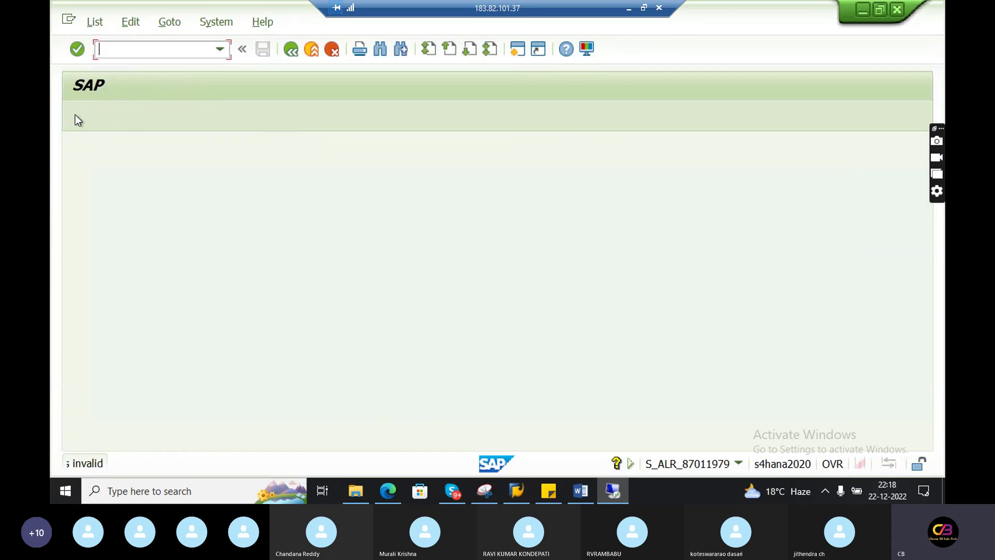
click(292, 50)
double_click(241, 304)
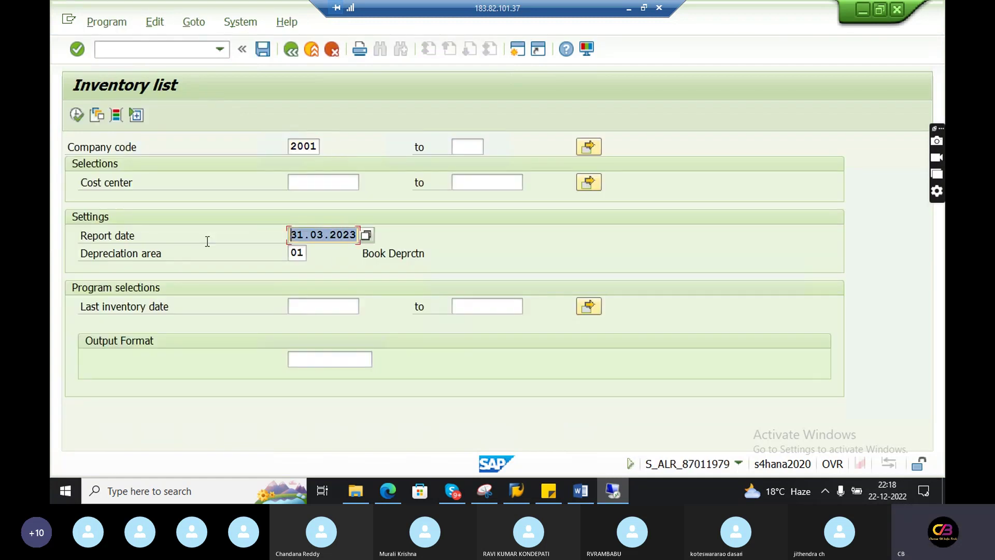
key(Delete)
click(75, 116)
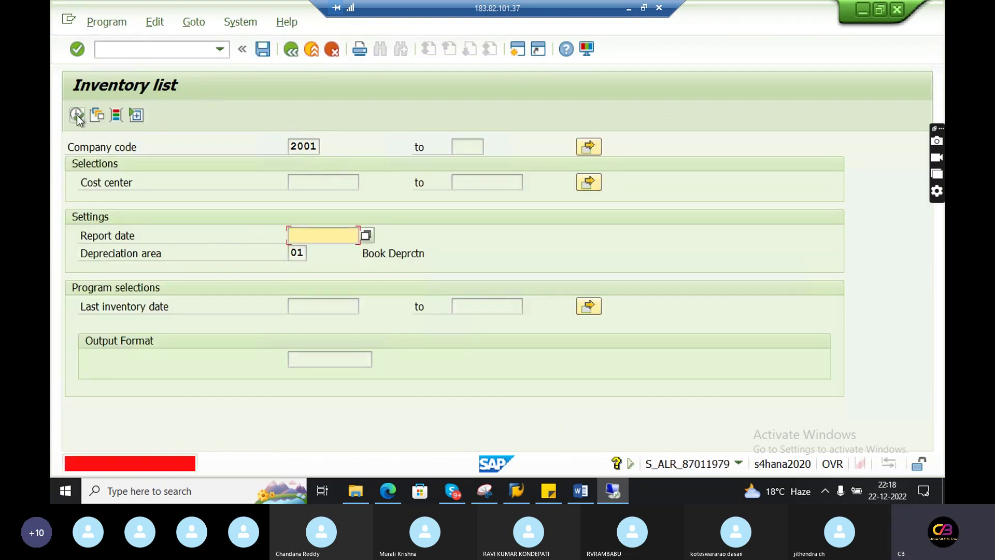
key(Return)
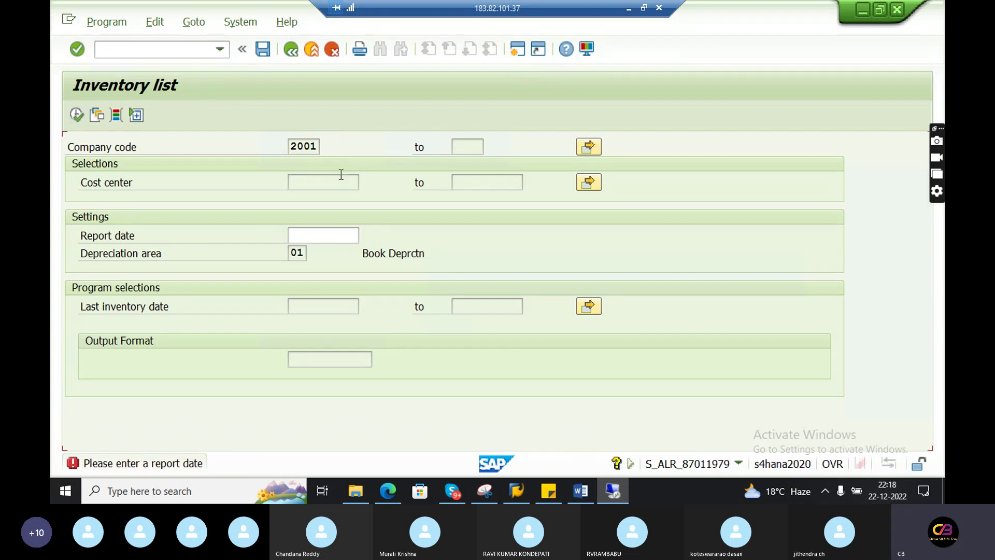
click(292, 49)
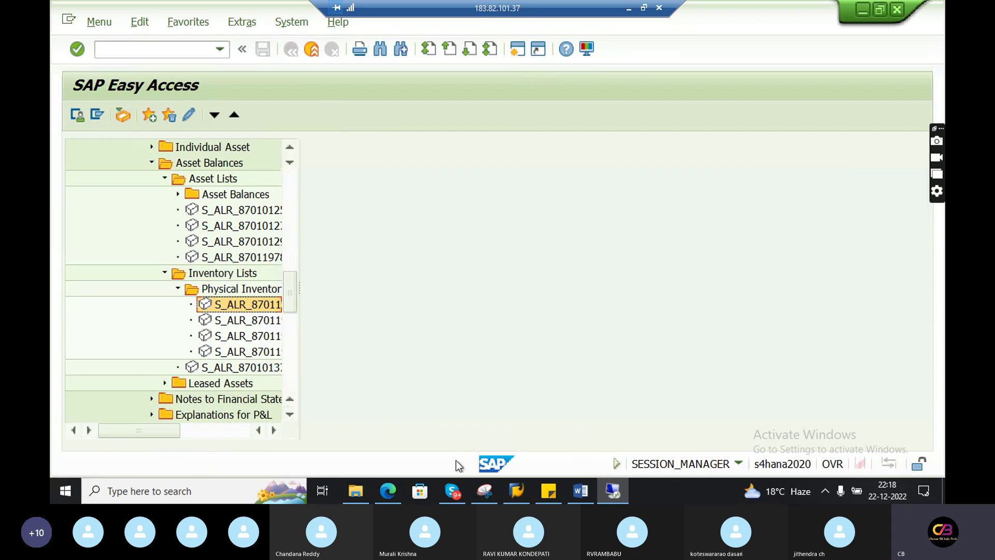
Switch to Microsoft Edge, open Google in a new tab and search for "Popular depreication report in sap"
click(387, 490)
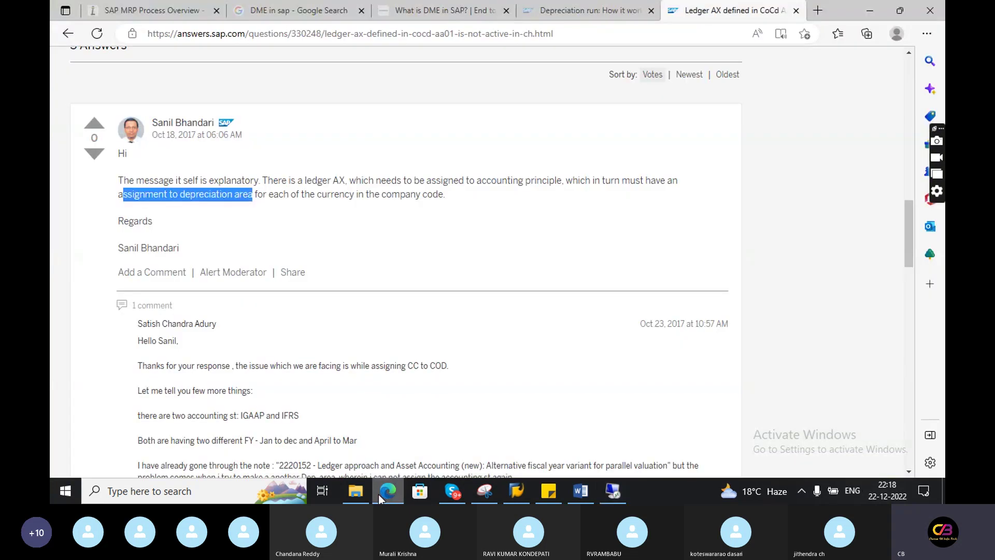
click(817, 10)
text(go)
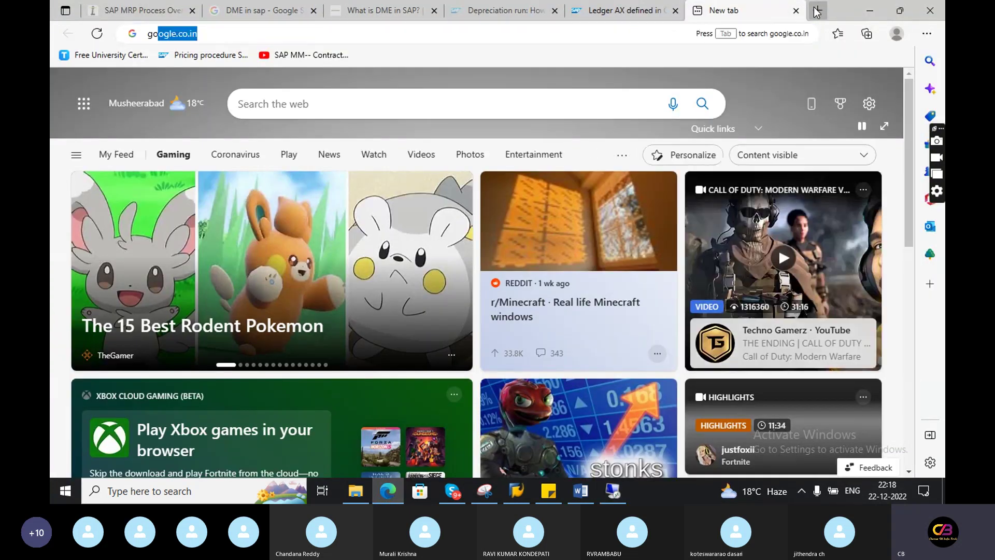
key(Return)
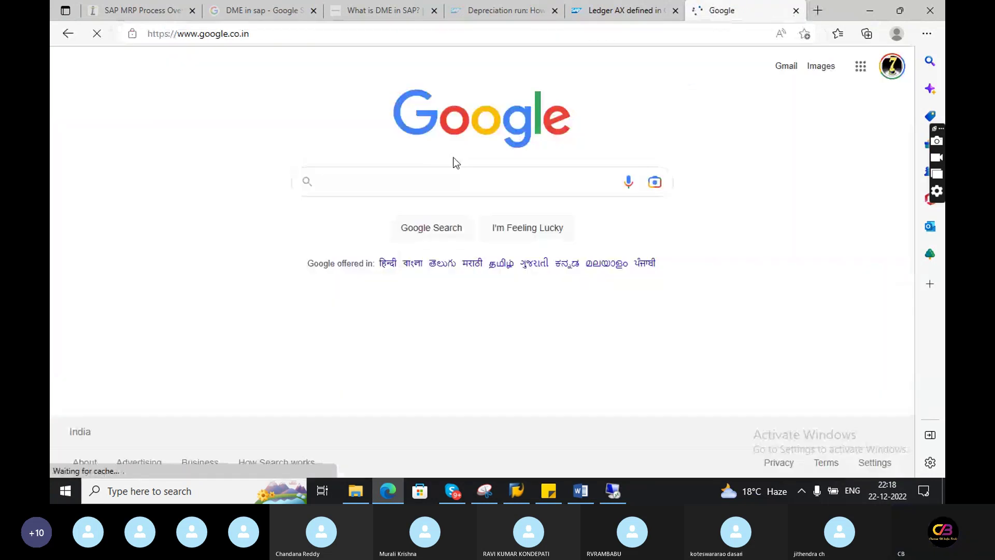
text(Popular )
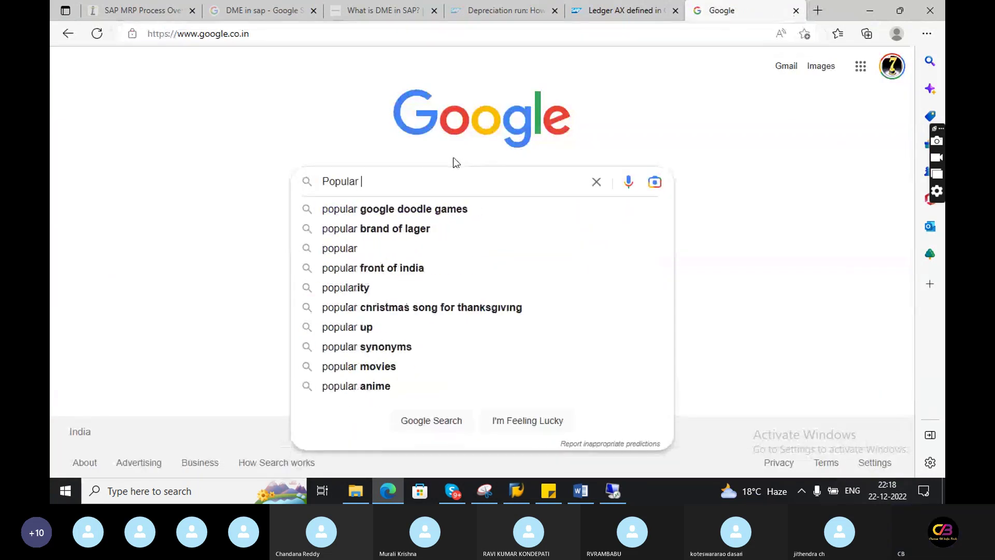
text(depreication)
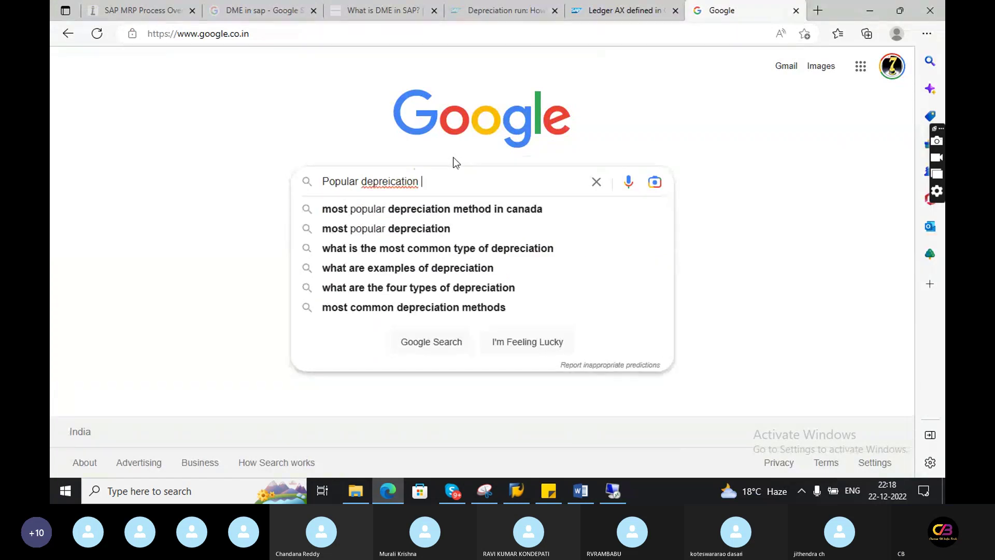
text( report in sap)
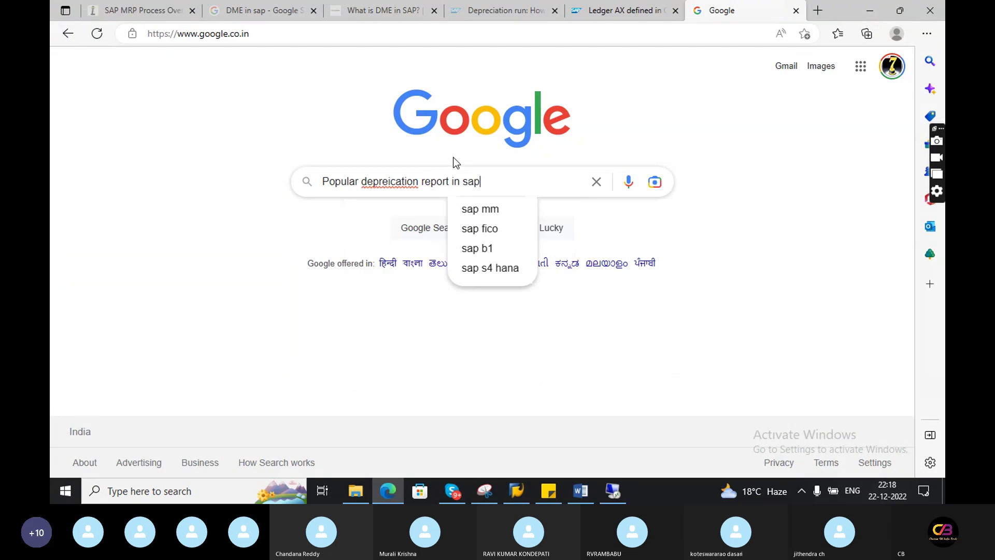
key(Return)
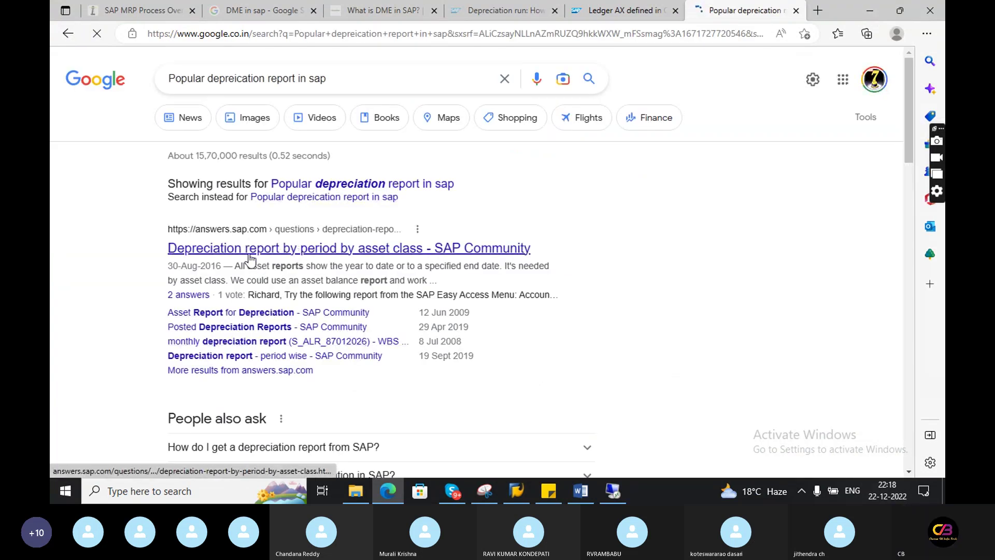
Open the SAP Community result on depreciation by period by asset class and select transaction code S_P99_41000192 in its answers
click(292, 242)
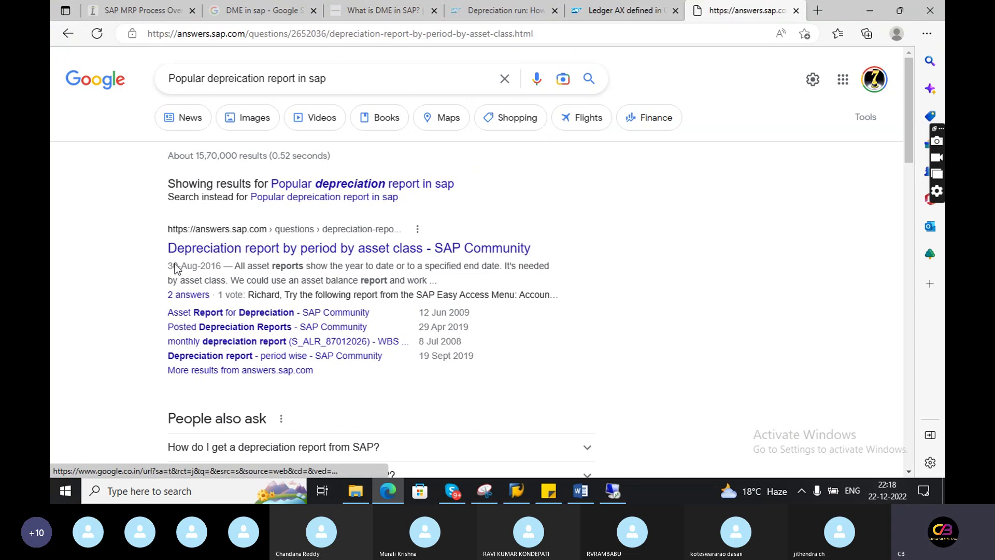
scroll(131, 305, down, 2)
scroll(131, 305, down, 5)
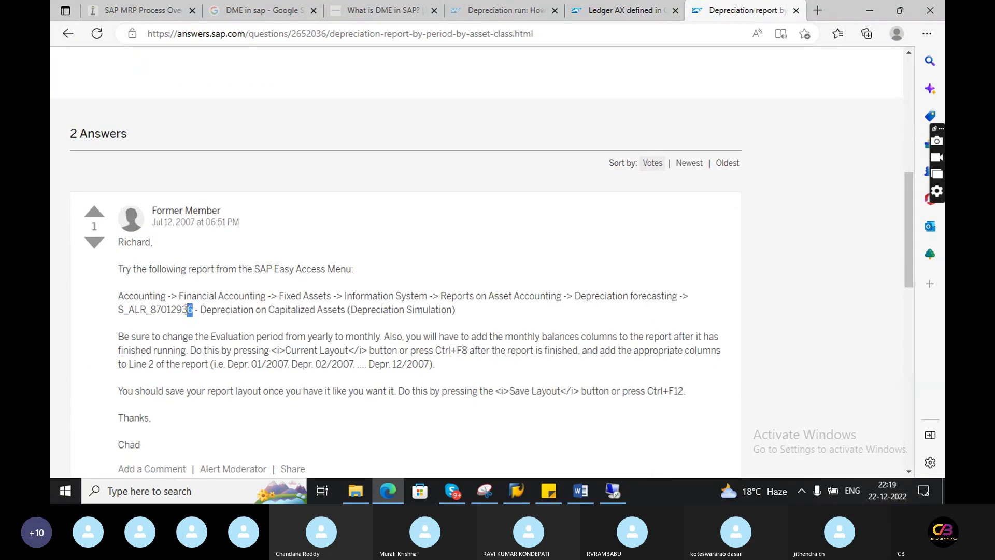
click(600, 294)
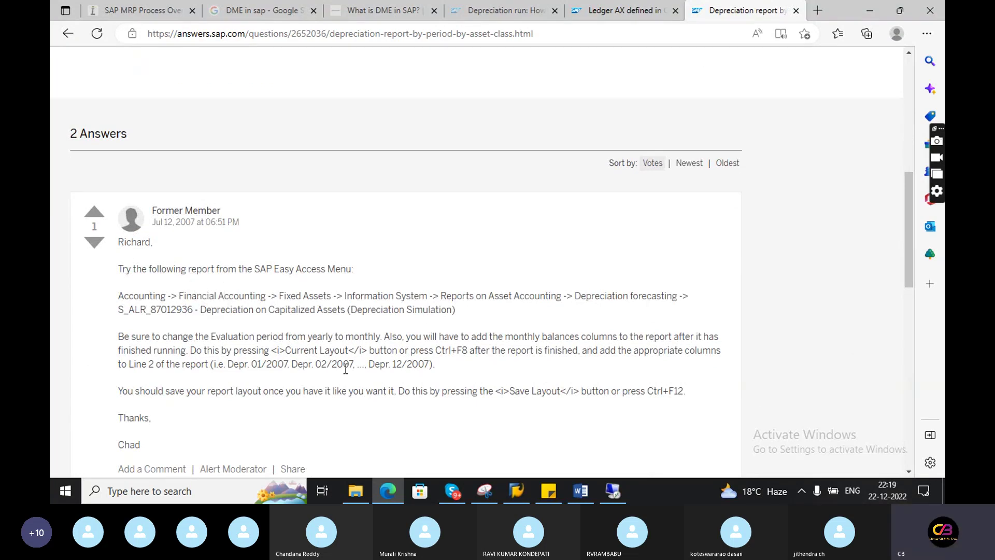
scroll(346, 369, down, 6)
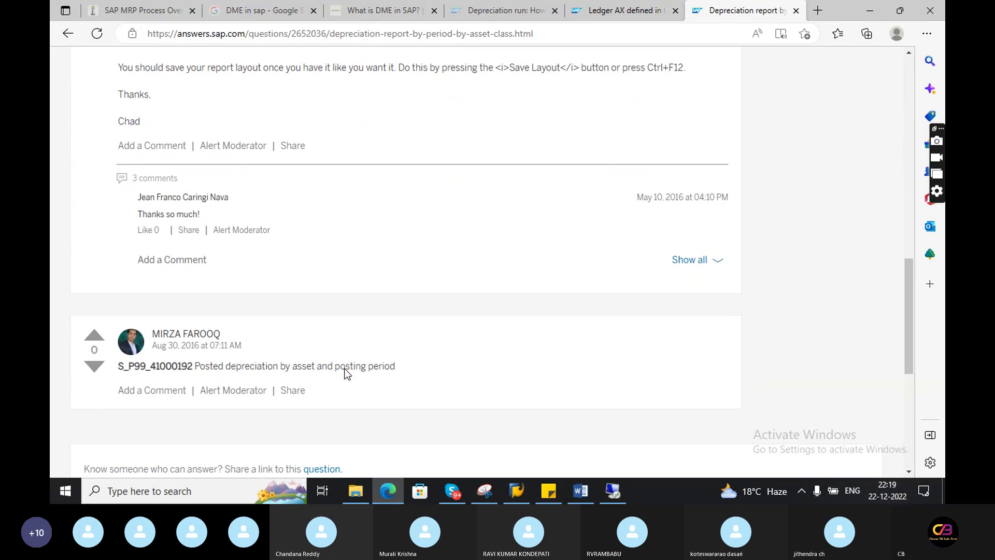
drag(256, 368, 113, 368)
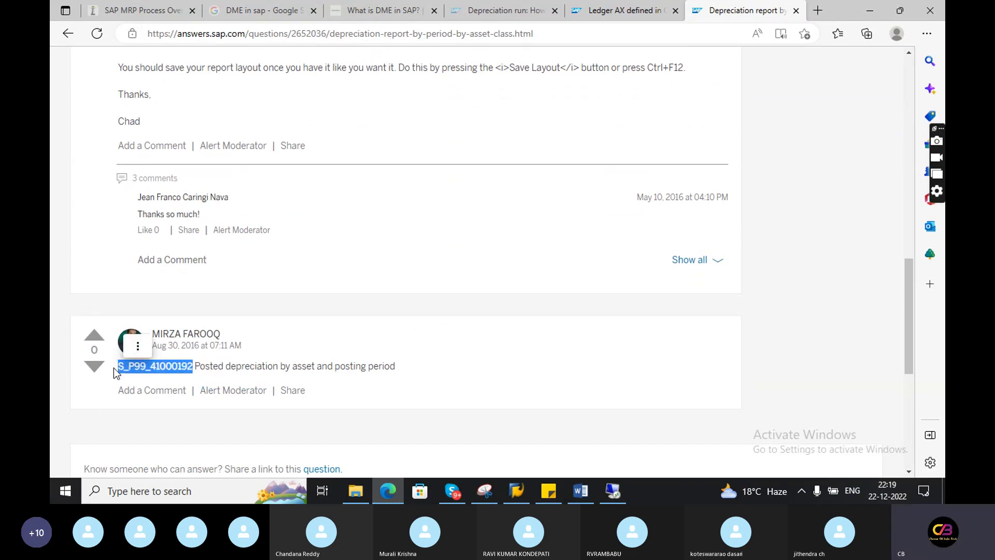
Switch to SAP and try to run the pasted text "Ledger H1 defined in Chart of depreciation" as a transaction
key(ctrl+shift+Tab)
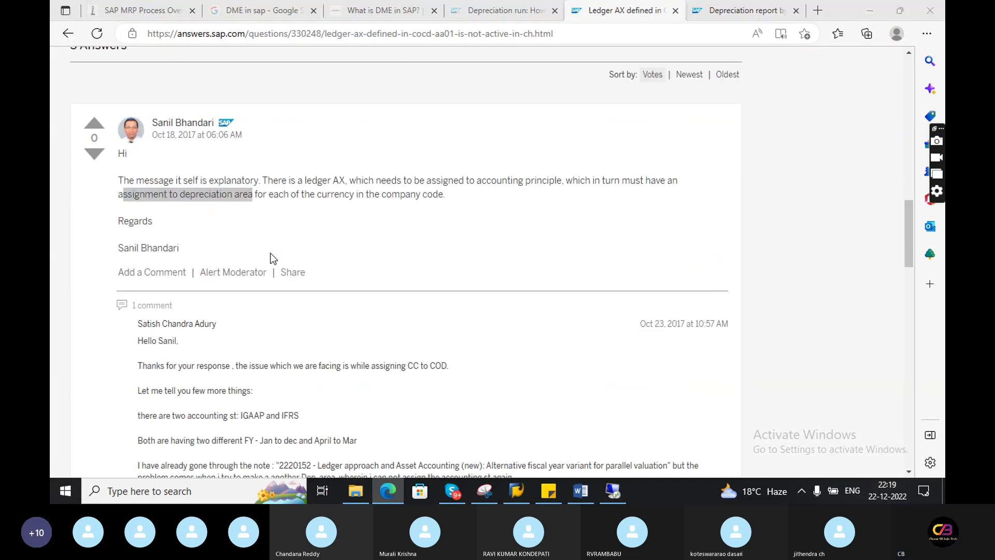
key(alt+Tab)
click(152, 51)
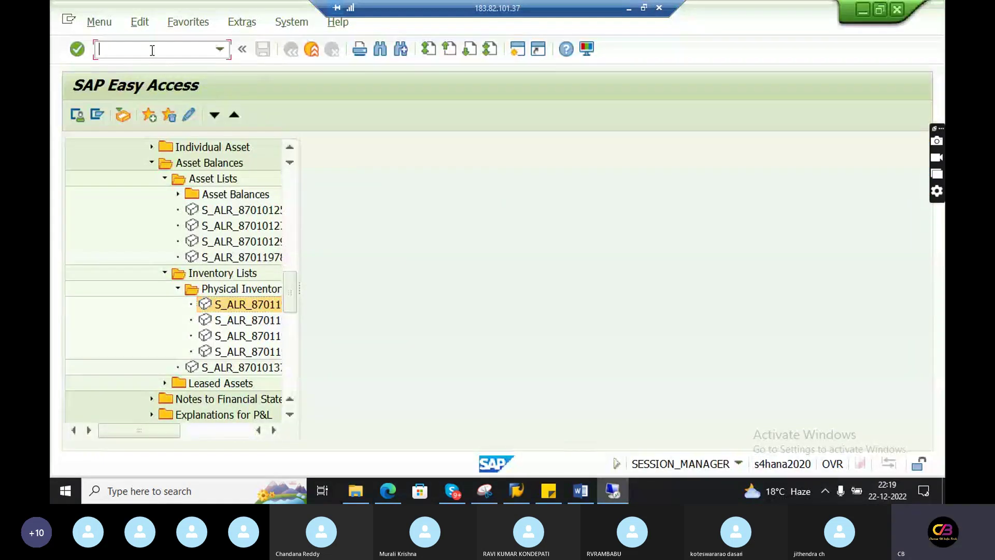
text(Ledger H1 defined in Chart of depreciation)
key(Home)
key(Return)
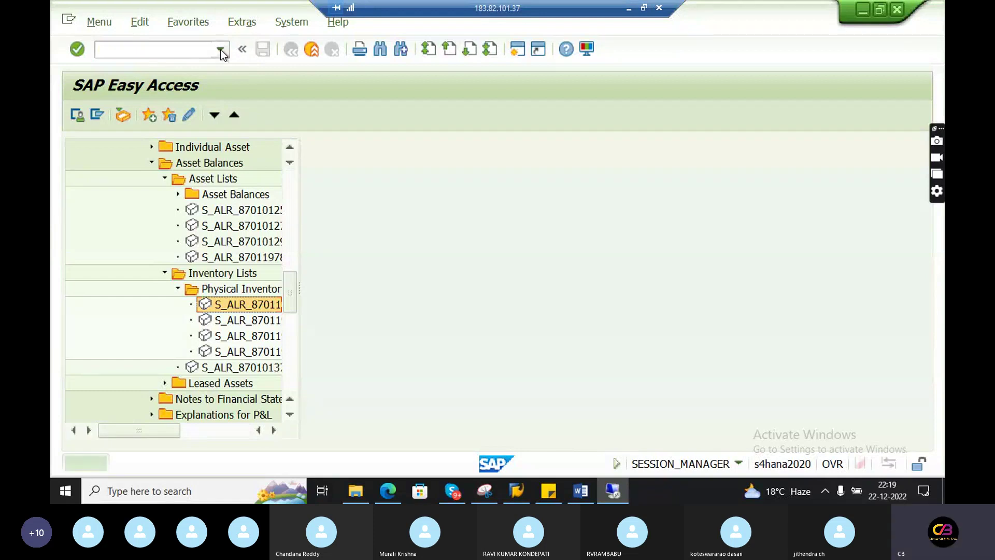
key(alt+Tab)
key(alt+Tab)
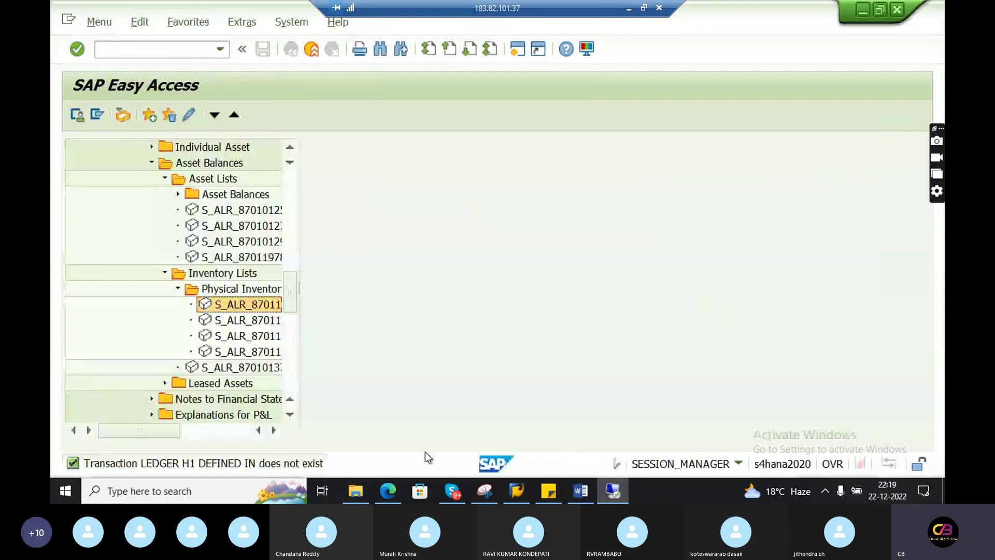
Switch to Microsoft Edge and reopen the depreciation report answer that names transaction S_P99_41000192
click(396, 490)
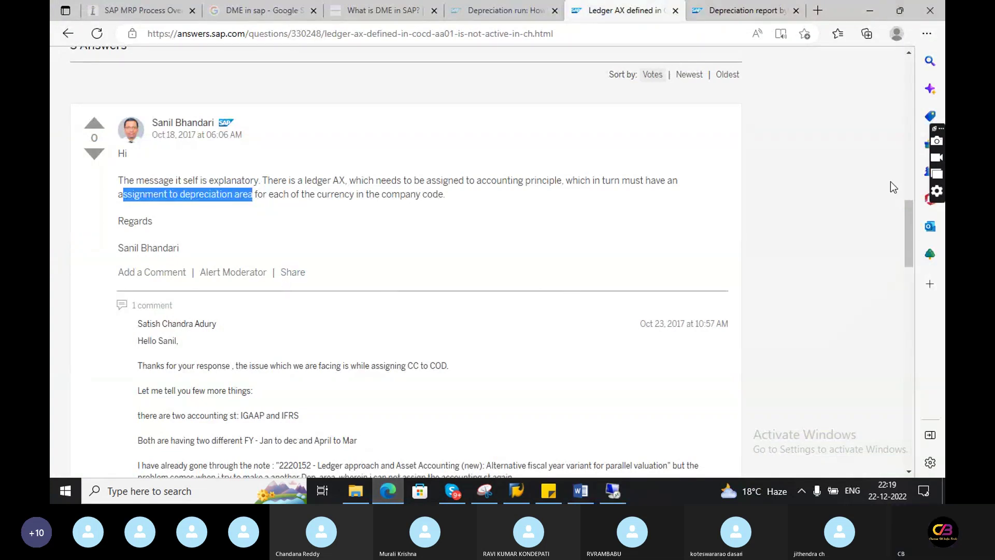
mouse_move(907, 221)
mouse_down()
mouse_move(907, 264)
mouse_move(899, 97)
mouse_move(907, 206)
mouse_up()
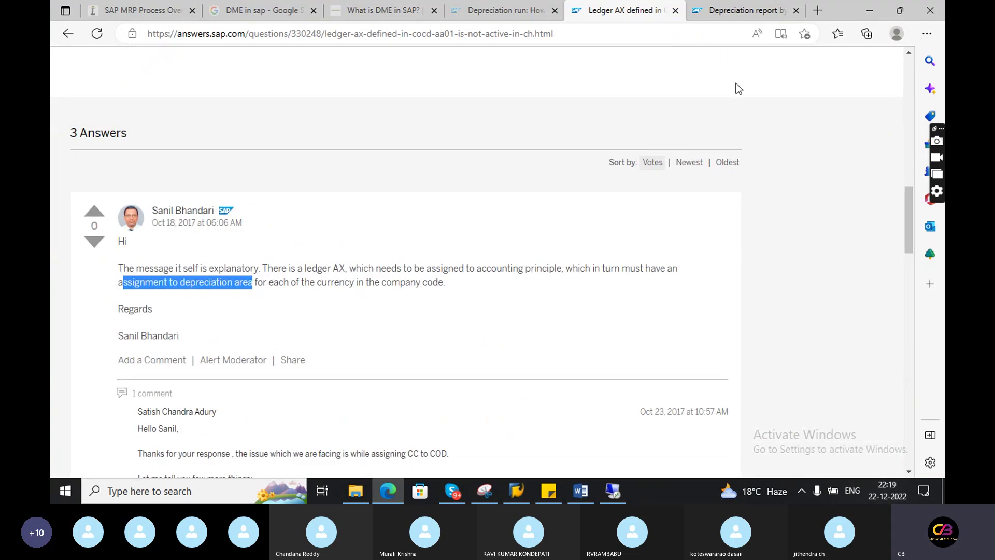
click(748, 7)
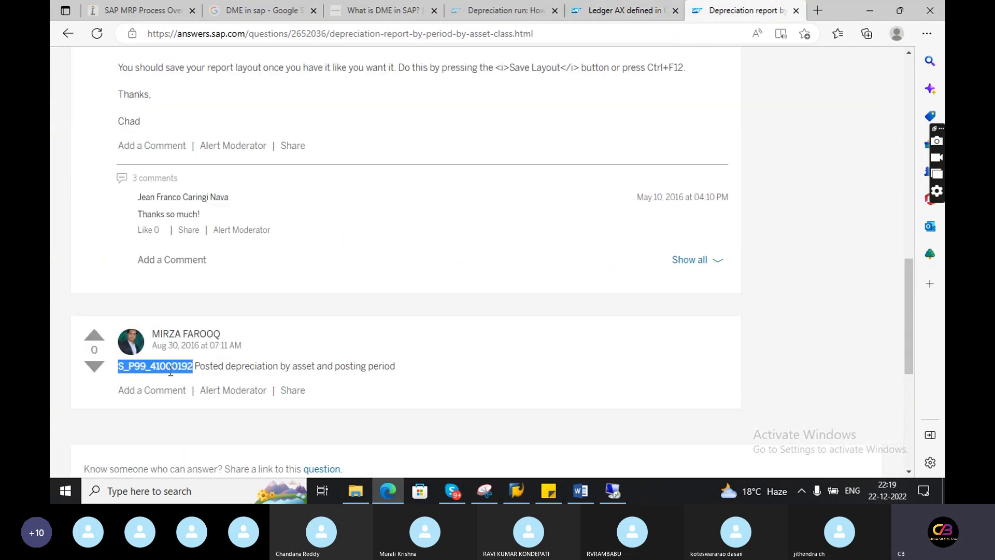
Switch to SAP and start transaction S_P99_41000192, rechecking its code on the answer page in Microsoft Edge
click(614, 493)
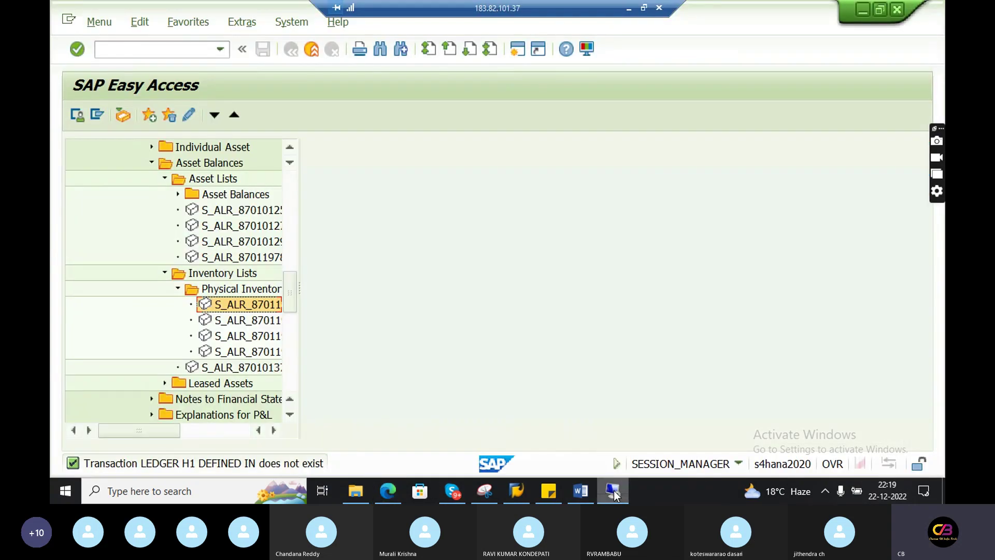
click(134, 51)
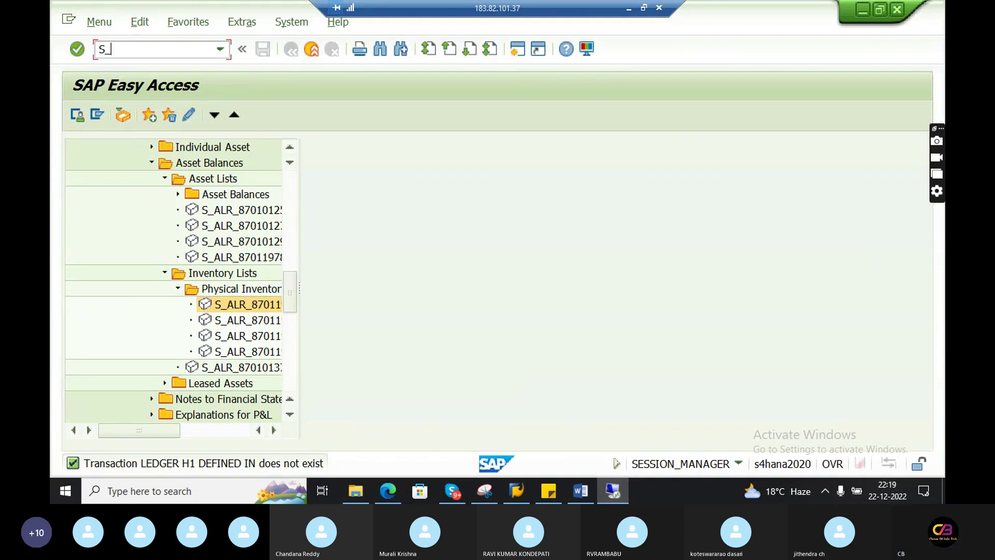
text(S_9)
key(BackSpace)
text(P)
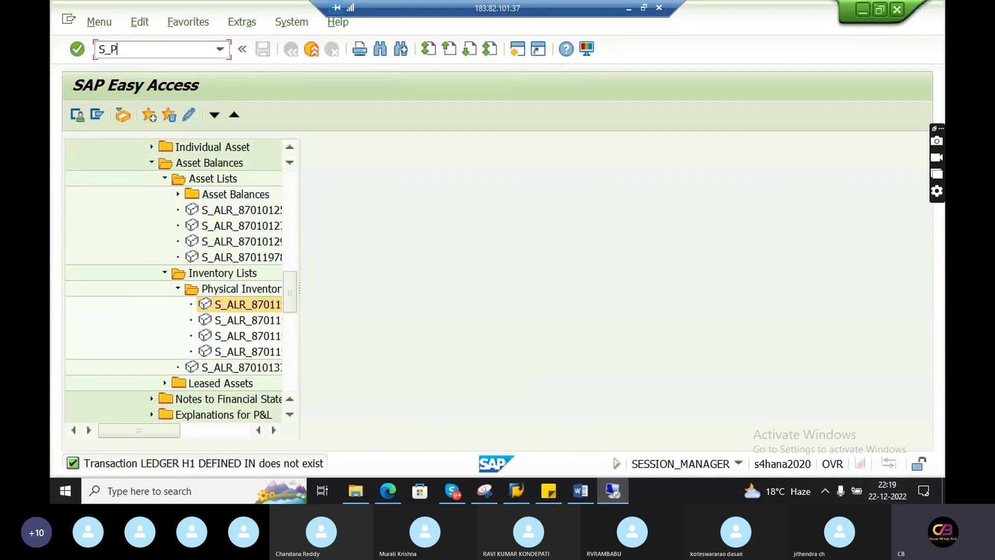
text(99_)
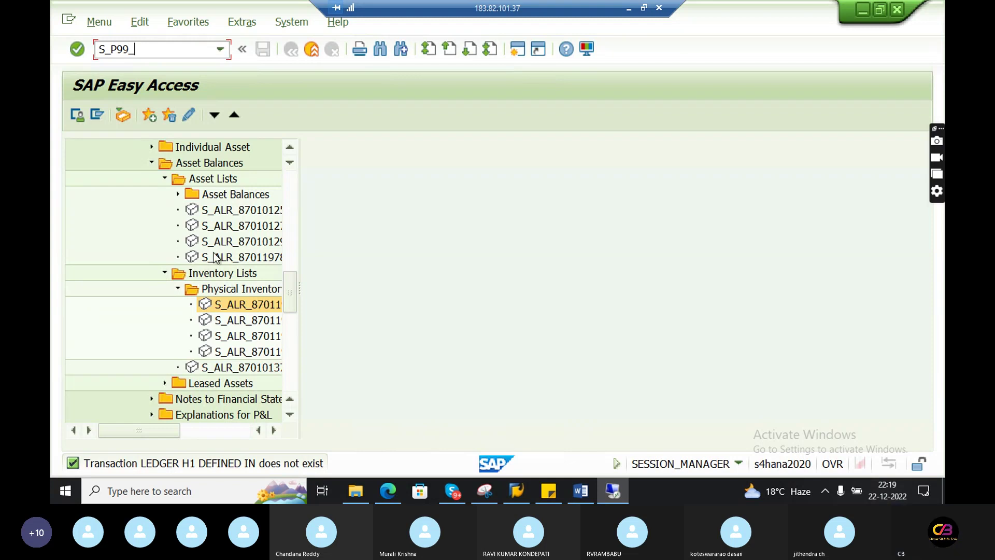
click(390, 499)
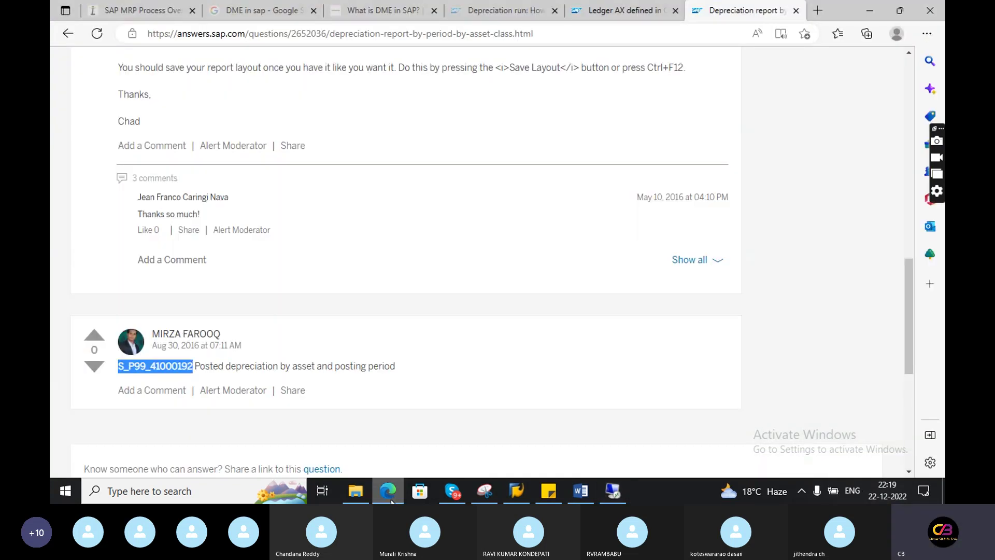
click(392, 500)
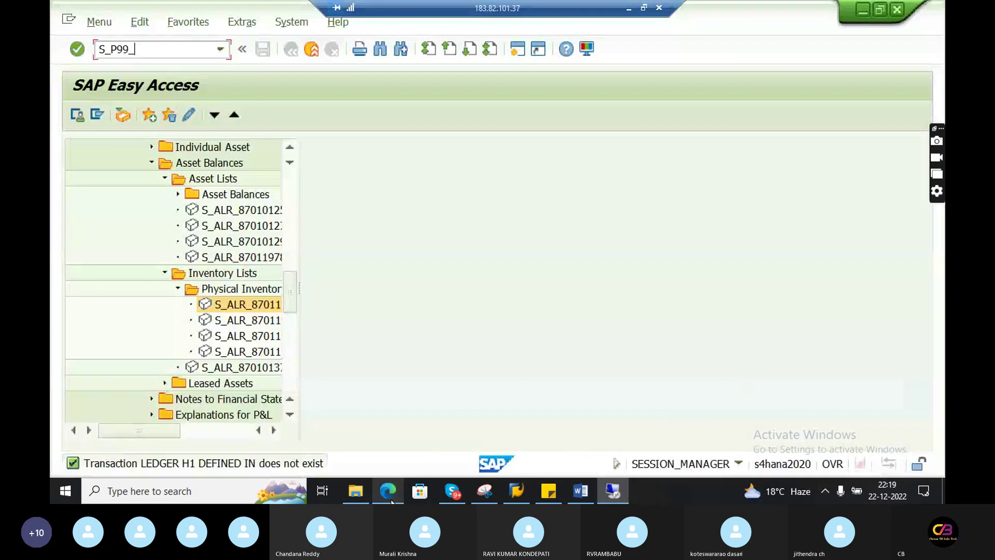
text(41)
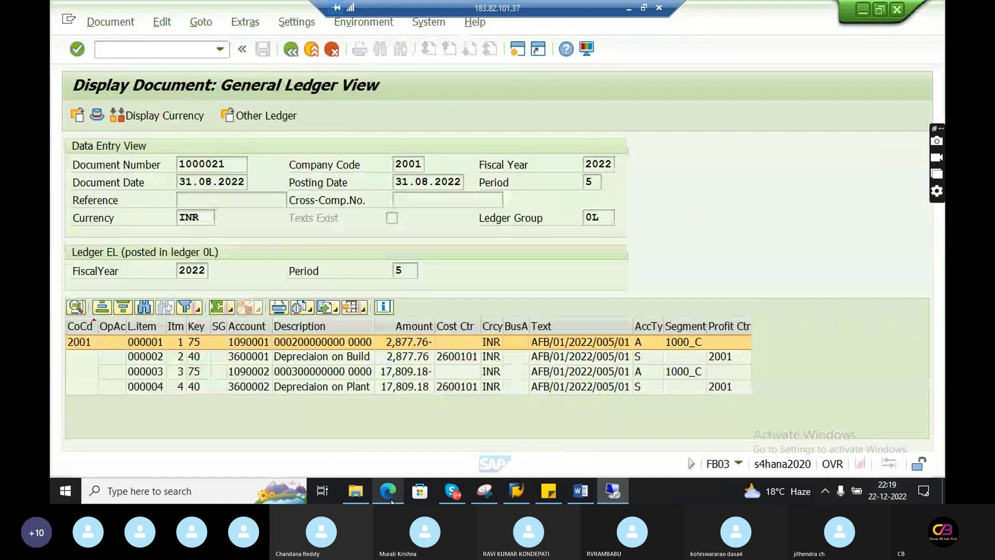
click(389, 499)
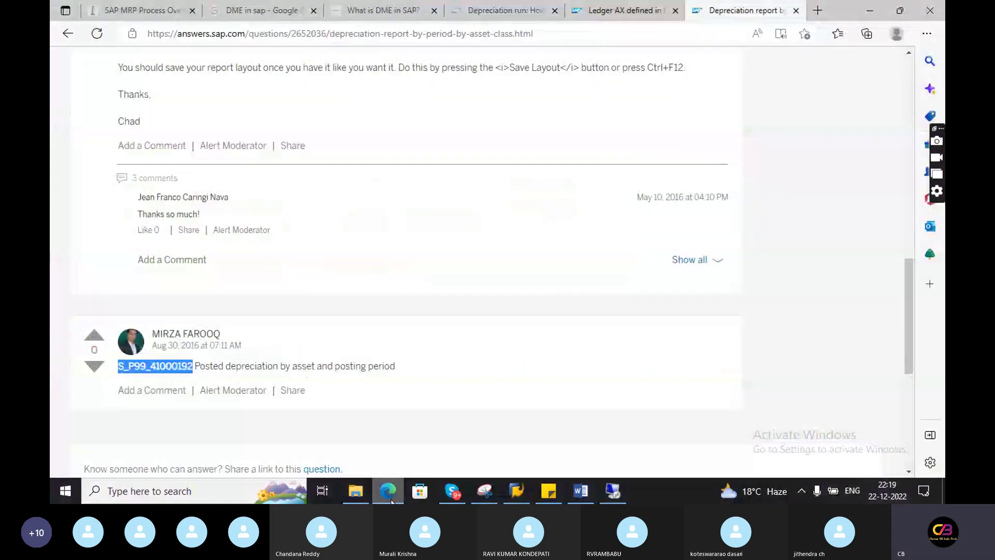
click(390, 499)
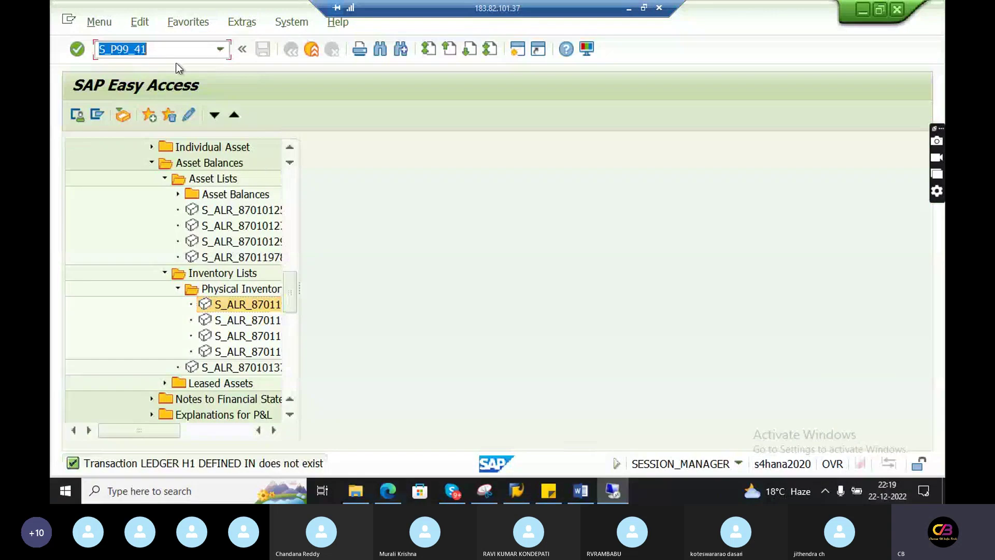
click(169, 51)
text(000)
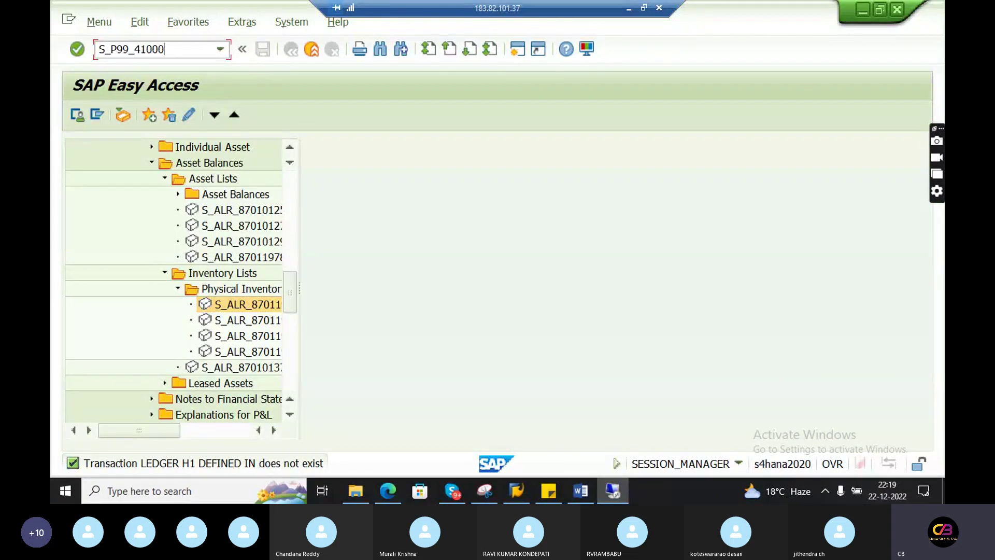
click(388, 491)
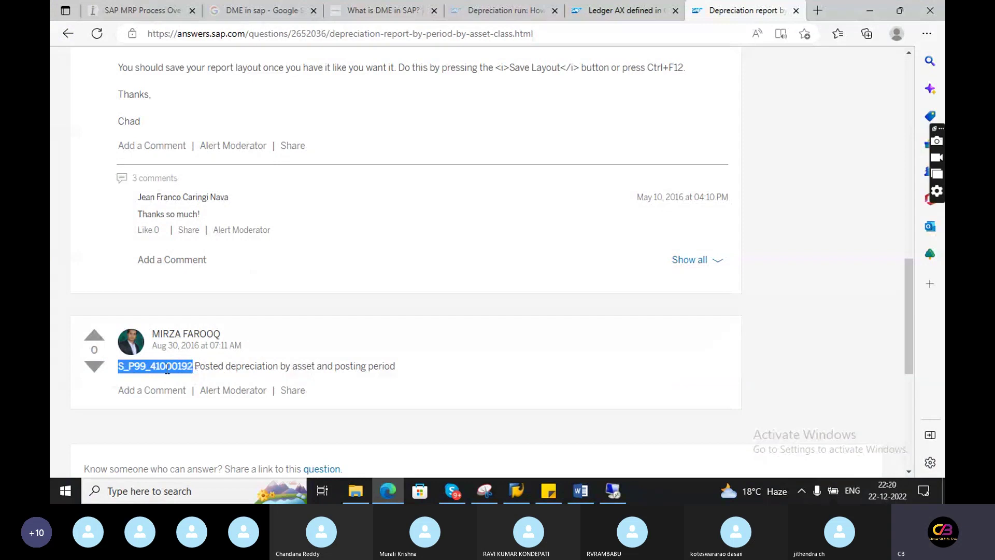
click(386, 492)
text(192)
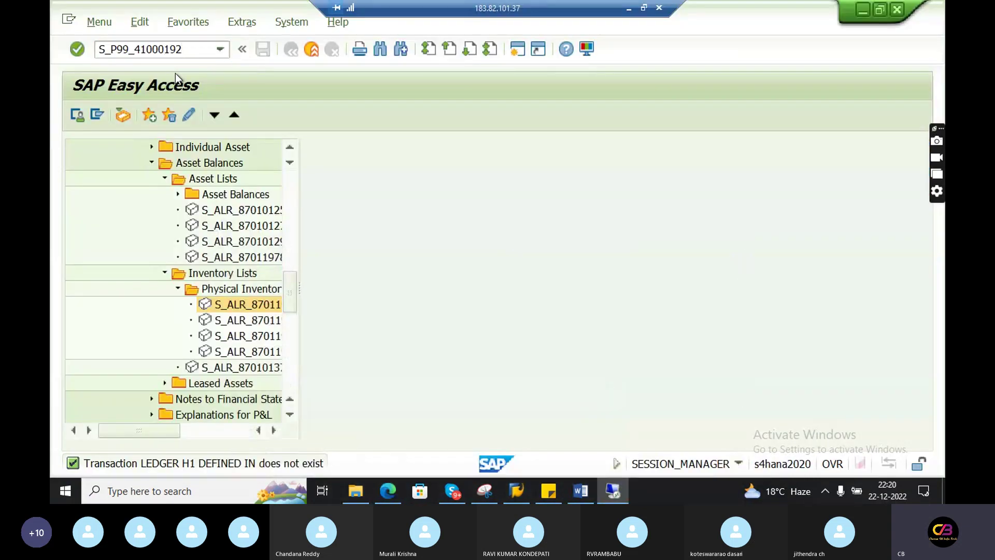
key(Return)
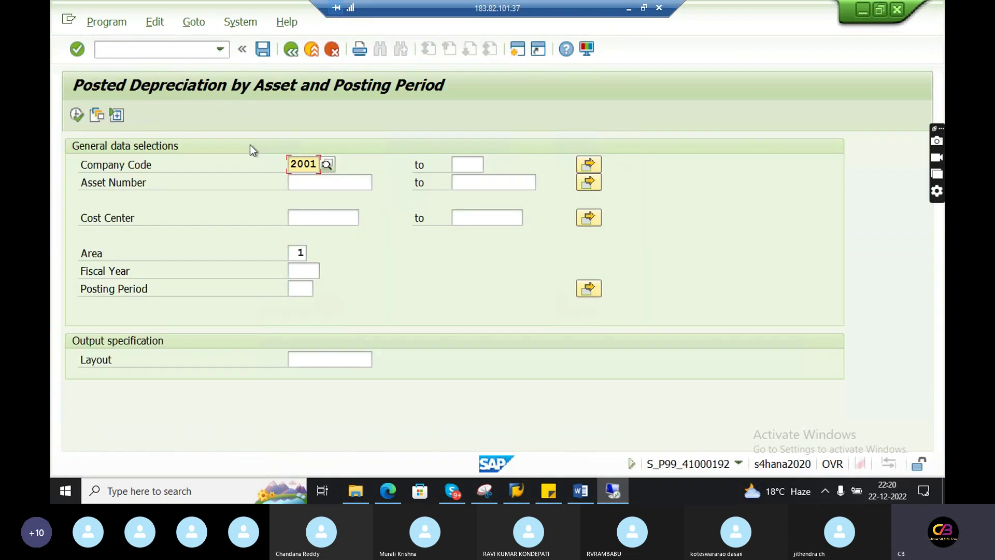
Run the posted depreciation report for company code 2001 and area 1, and examine the period depreciation of both assets
click(75, 114)
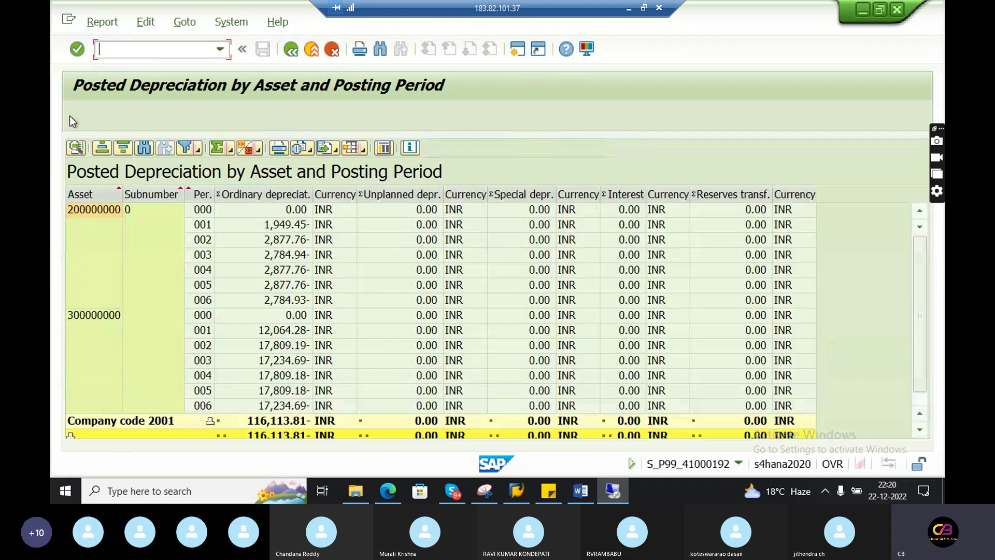
click(93, 199)
click(285, 349)
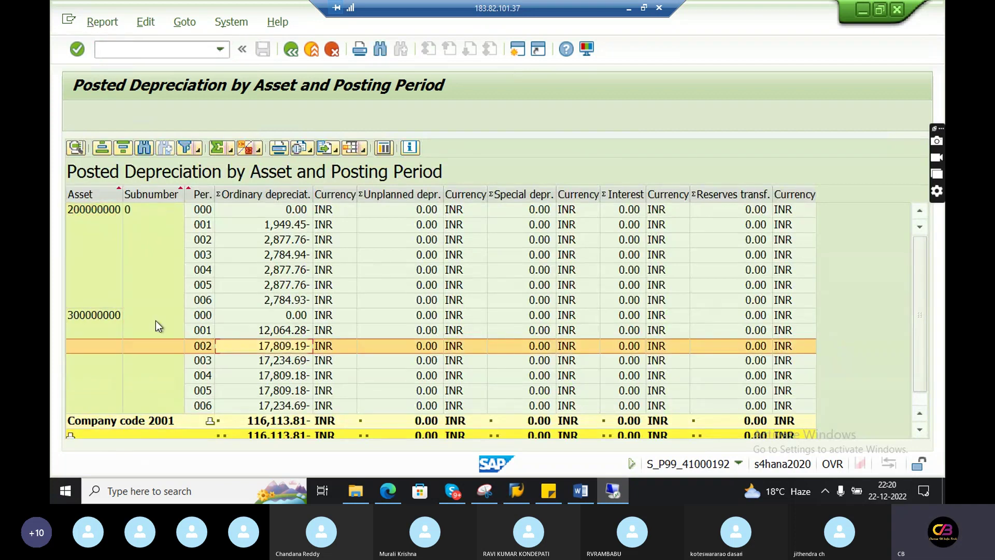
click(114, 317)
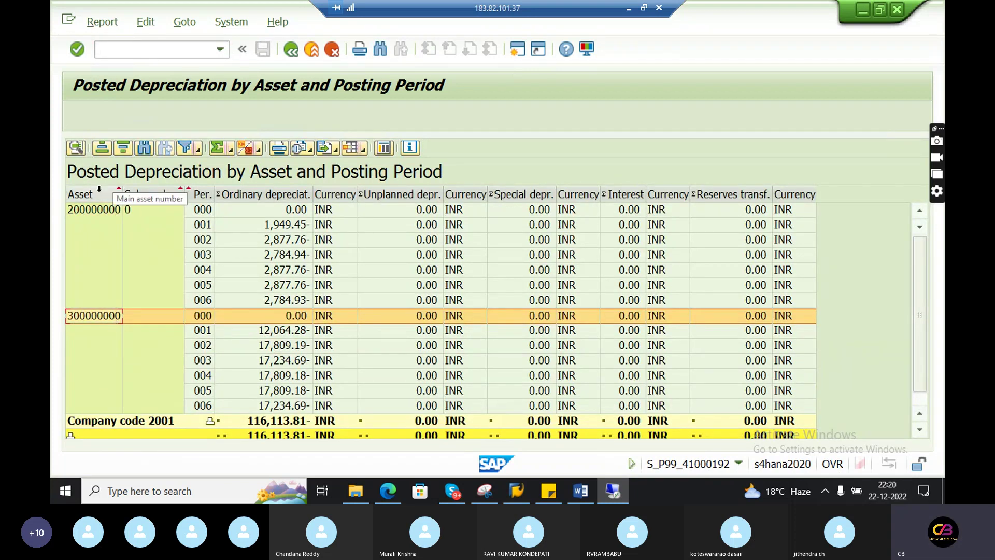
click(101, 210)
click(108, 314)
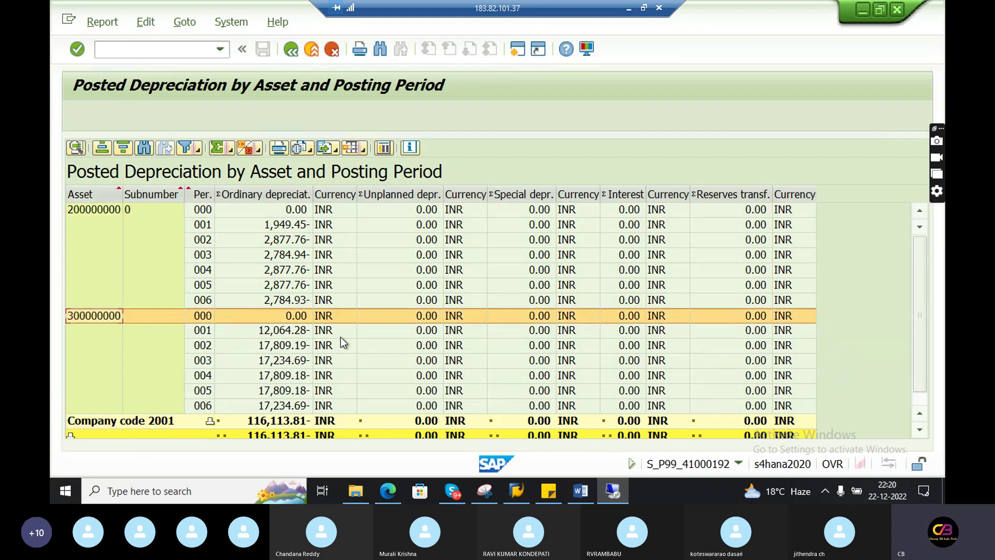
drag(915, 368, 918, 309)
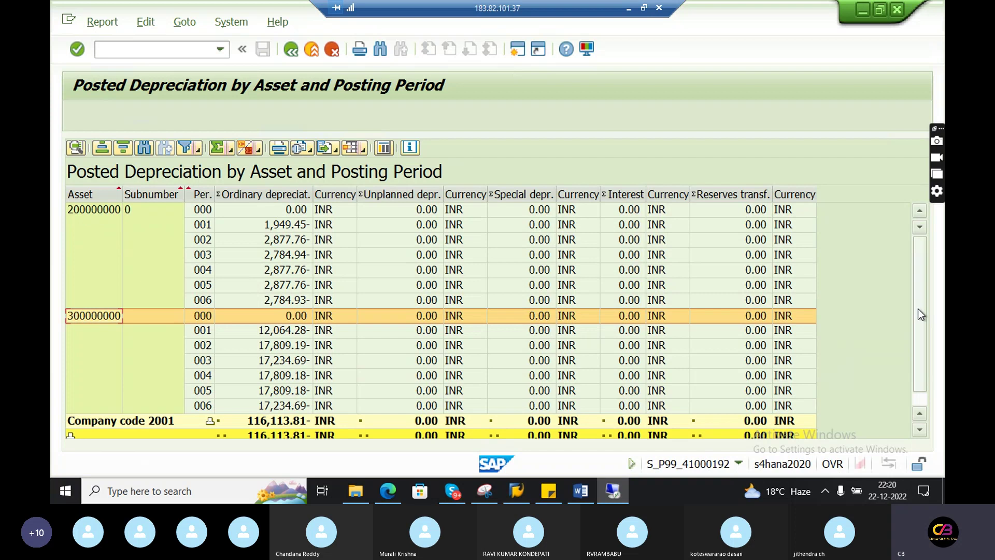
Copy the 300000000 asset entry from the report and try to display it in Asset Explorer (AW01N) in a new session
click(95, 315)
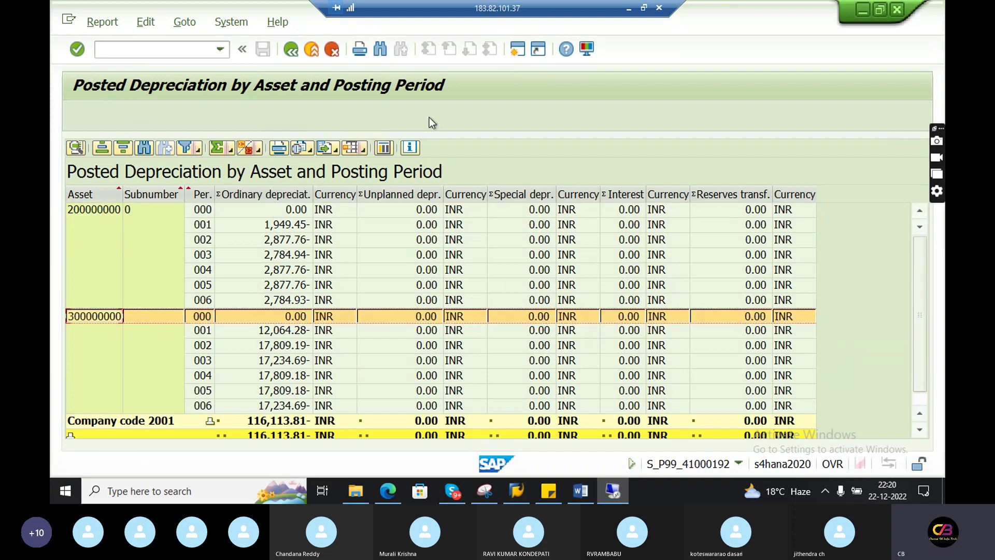
click(518, 49)
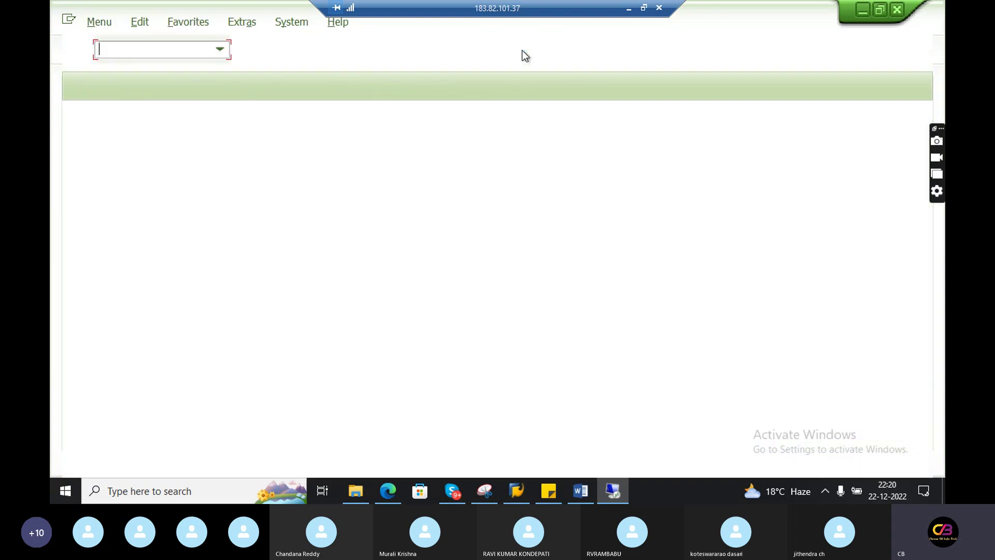
text(S)
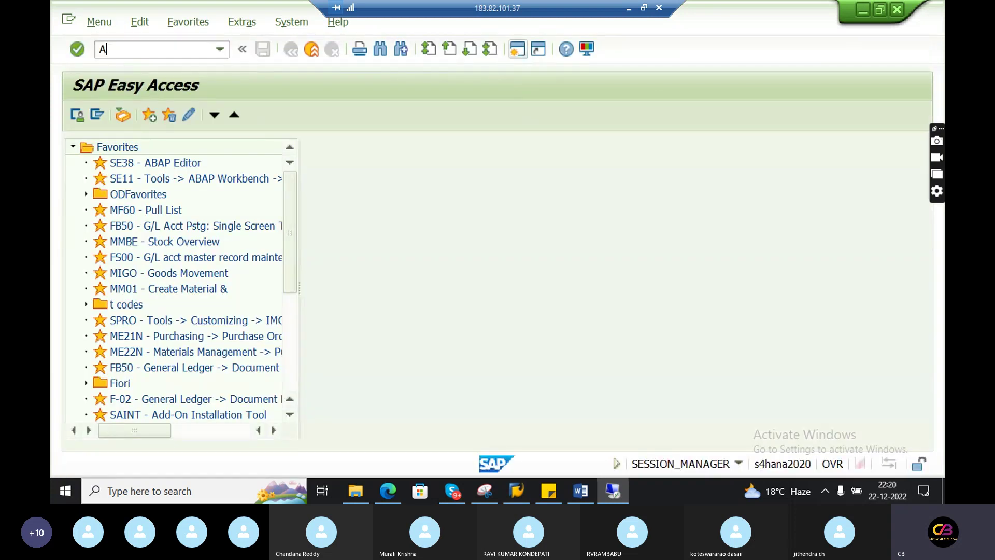
text(w01n)
key(Return)
click(414, 166)
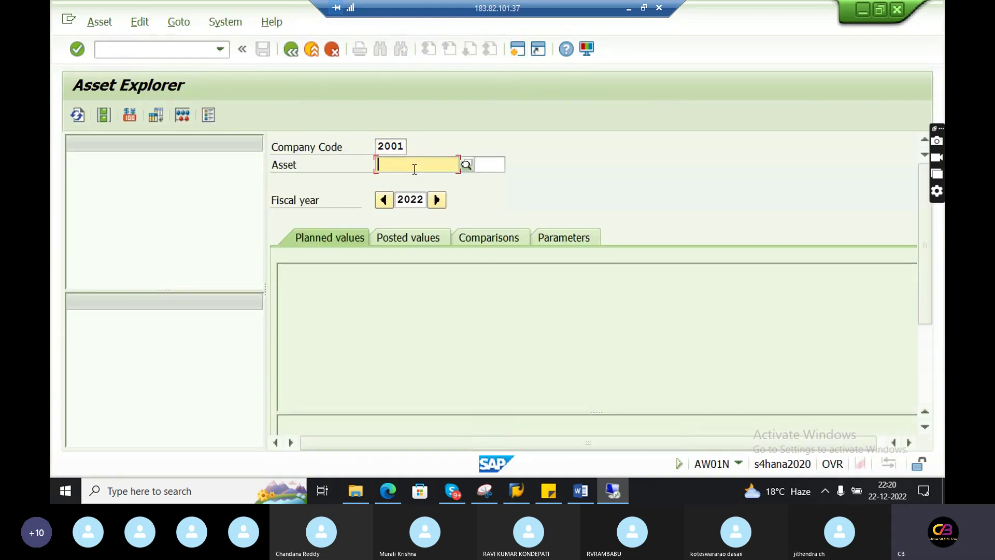
key(ctrl+v)
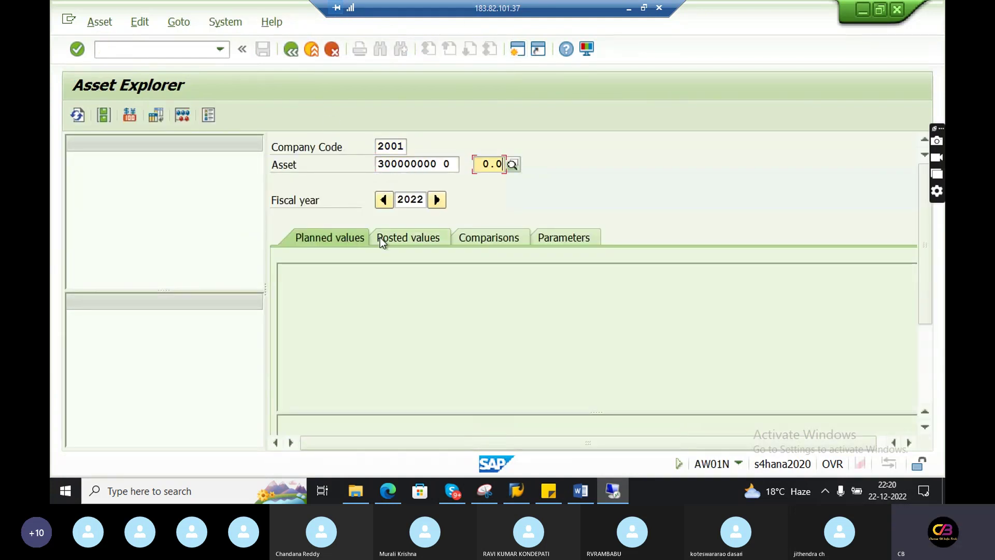
key(Return)
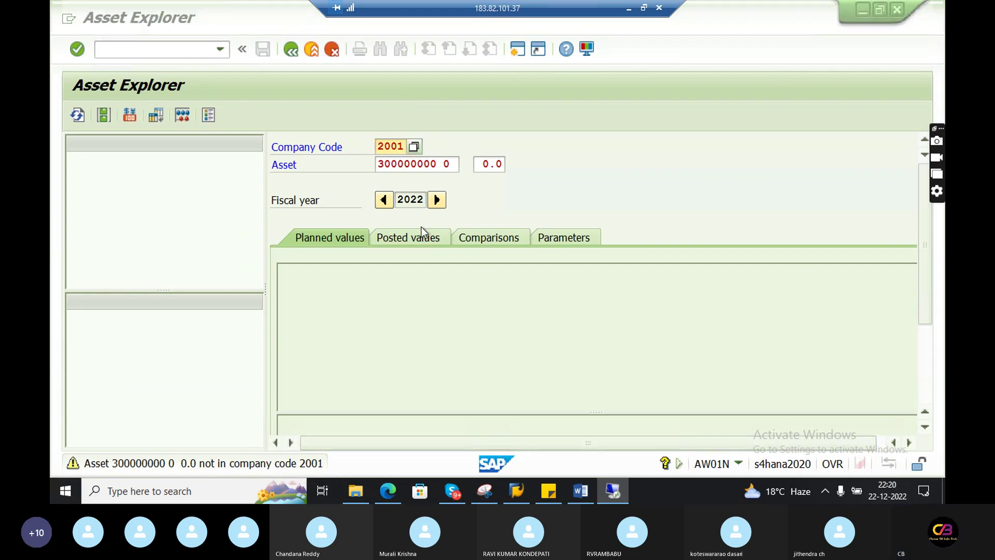
Recheck asset number 300000000 in the posted depreciation report and return to Asset Explorer
key(alt+Tab)
click(108, 312)
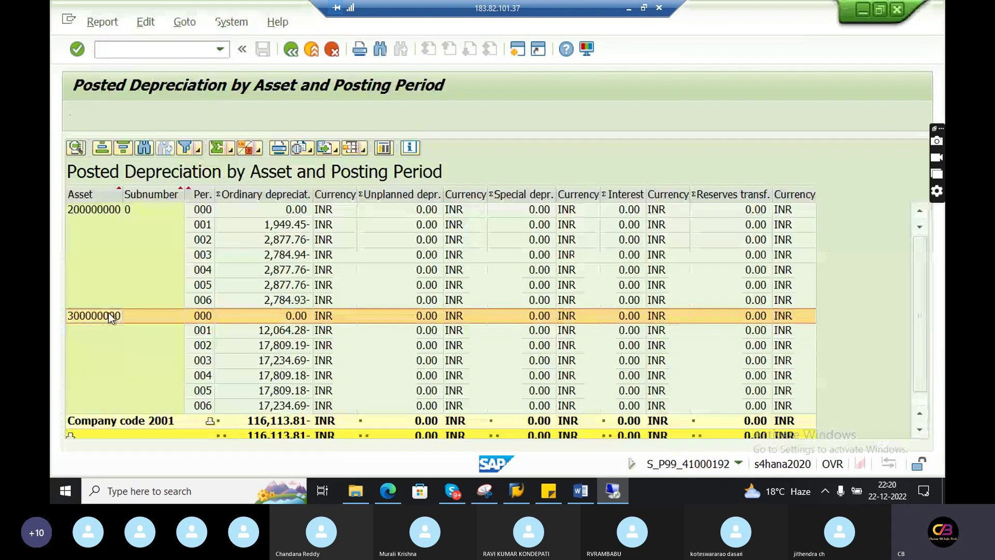
key(alt+Tab)
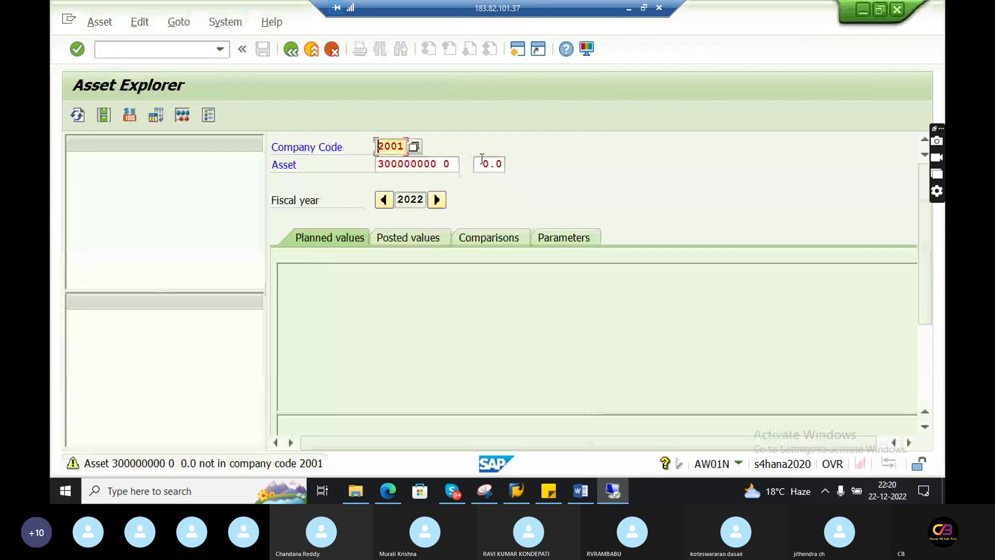
Clear the asset number in Asset Explorer and look through the asset search help, closing it without picking an asset
click(457, 164)
key(BackSpace)
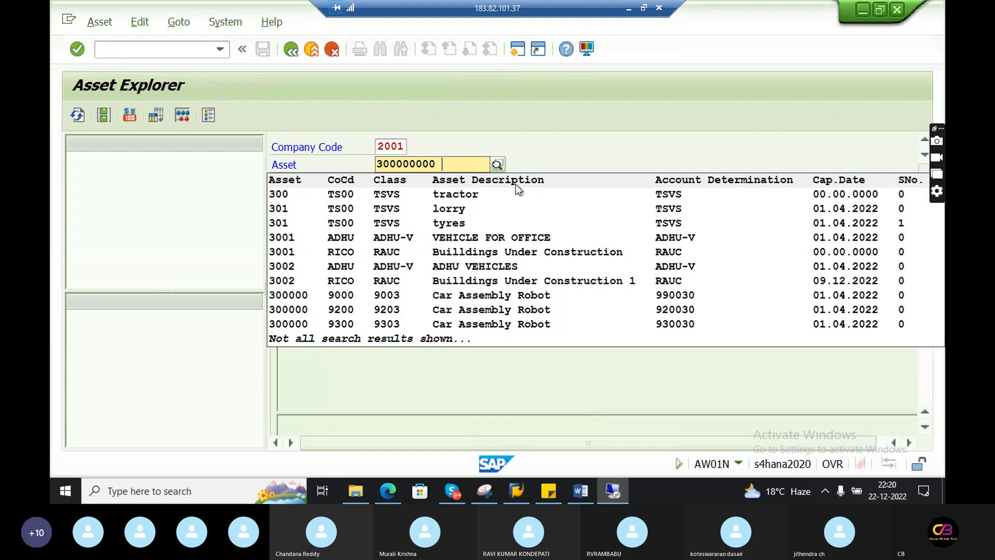
click(509, 144)
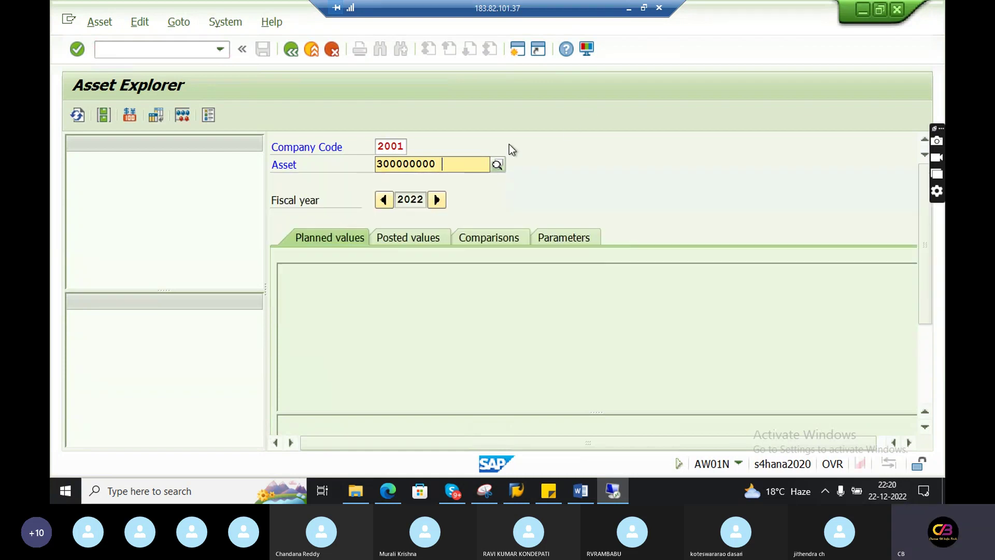
key(BackSpace)
key(BackSpace)
key(BackSpace)
key(BackSpace)
key(BackSpace)
key(BackSpace)
key(BackSpace)
click(497, 164)
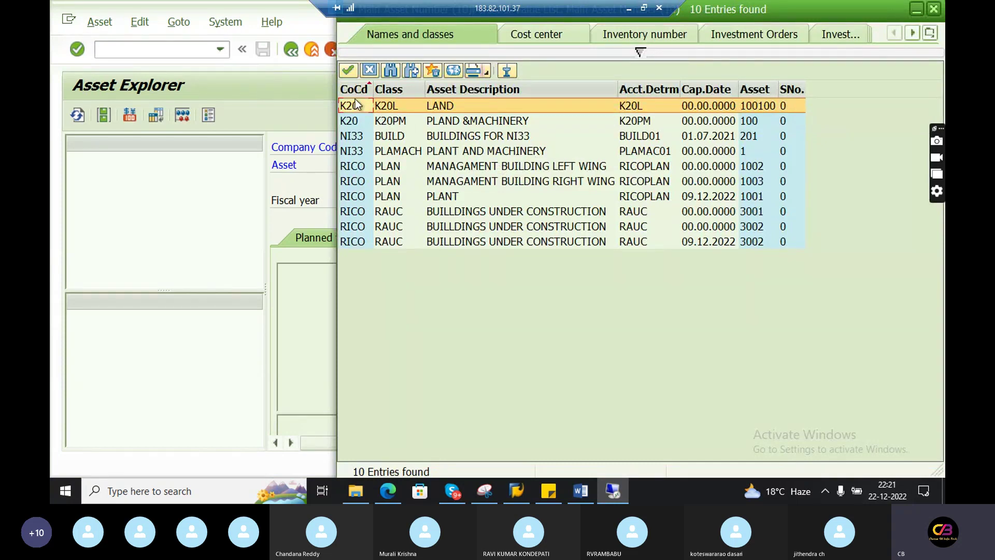
click(371, 70)
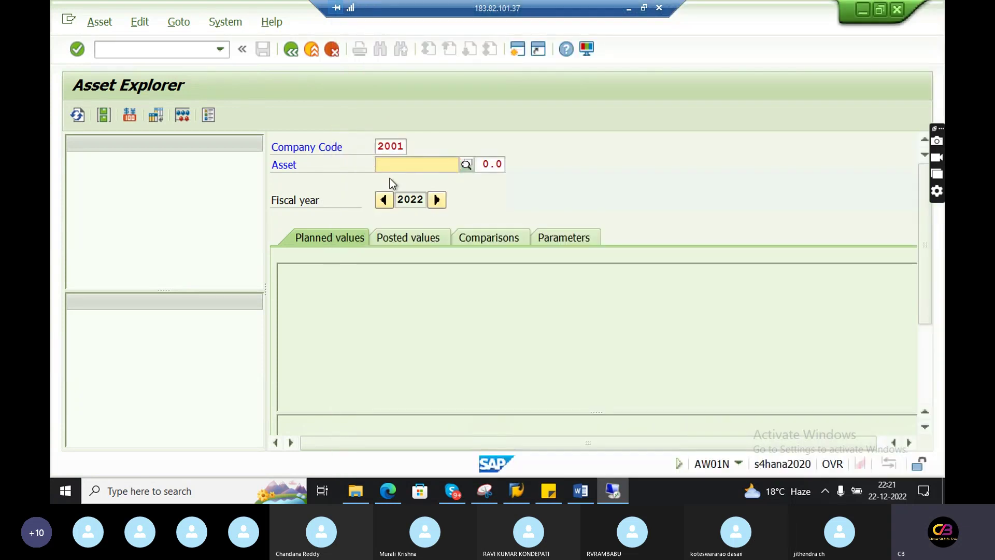
Take asset number 300000000 from the depreciation report again and try to display that asset in Asset Explorer for company code 2001
key(F3)
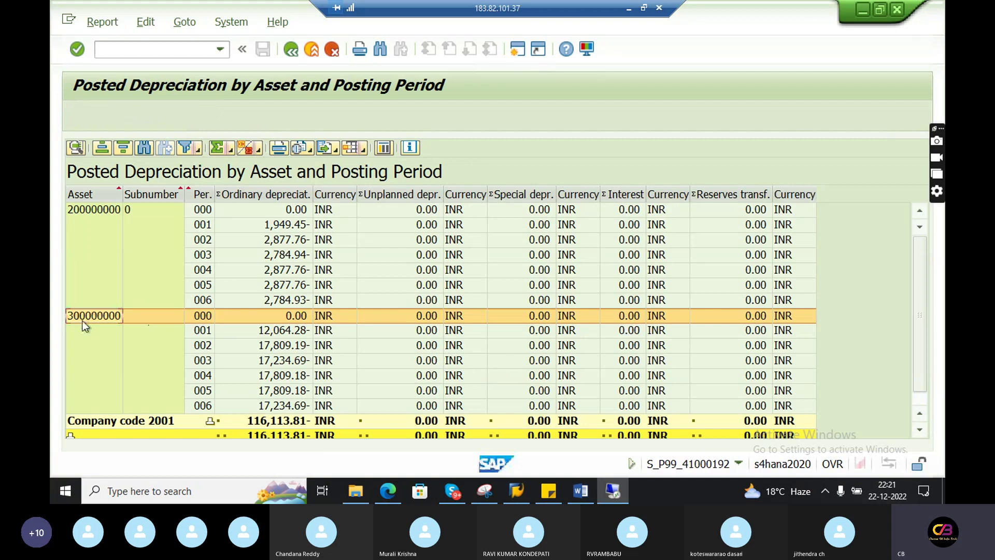
click(152, 360)
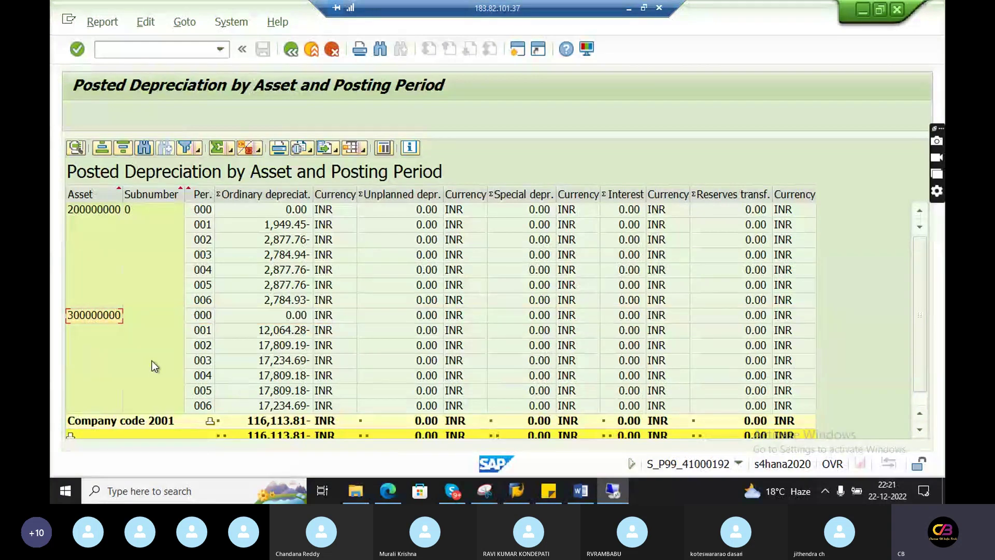
double_click(94, 315)
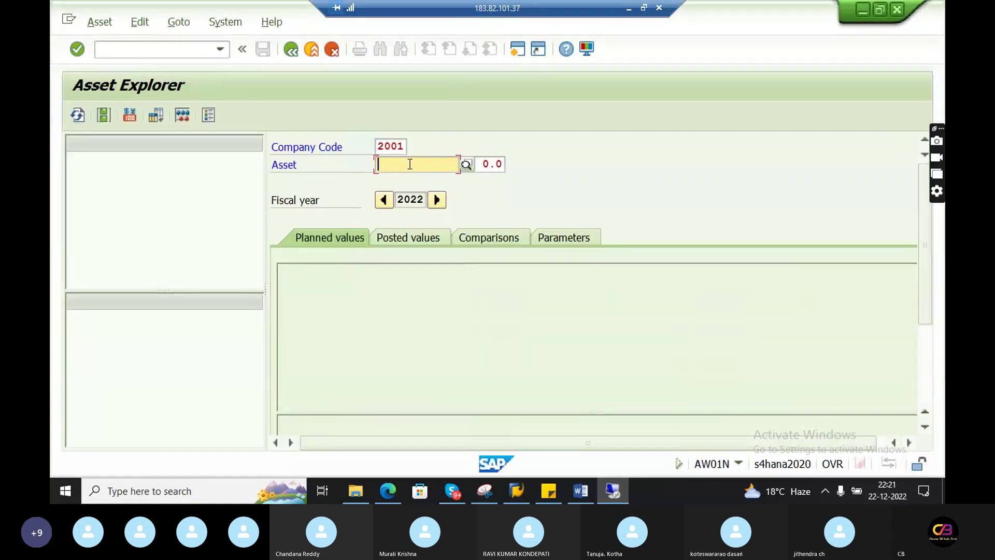
text(300000000)
key(Return)
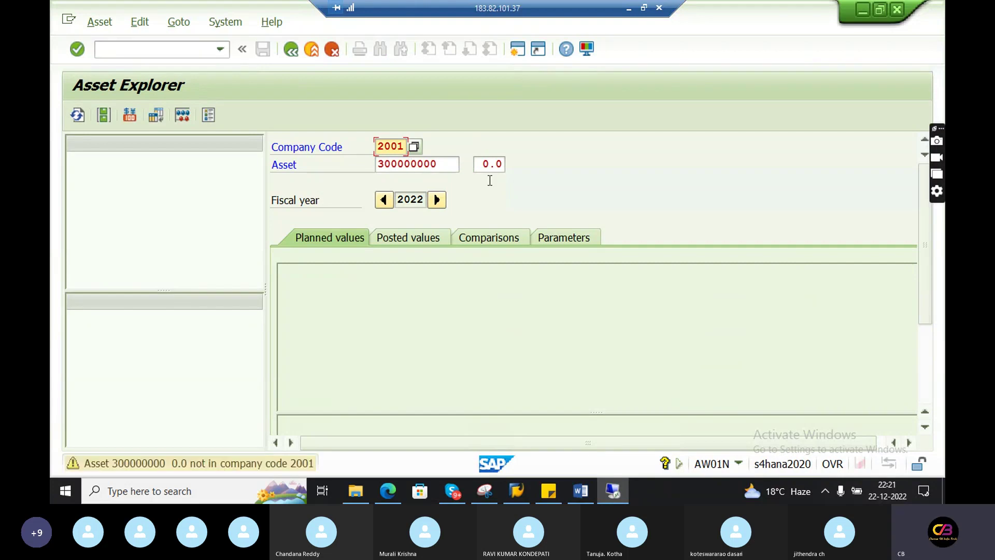
click(505, 166)
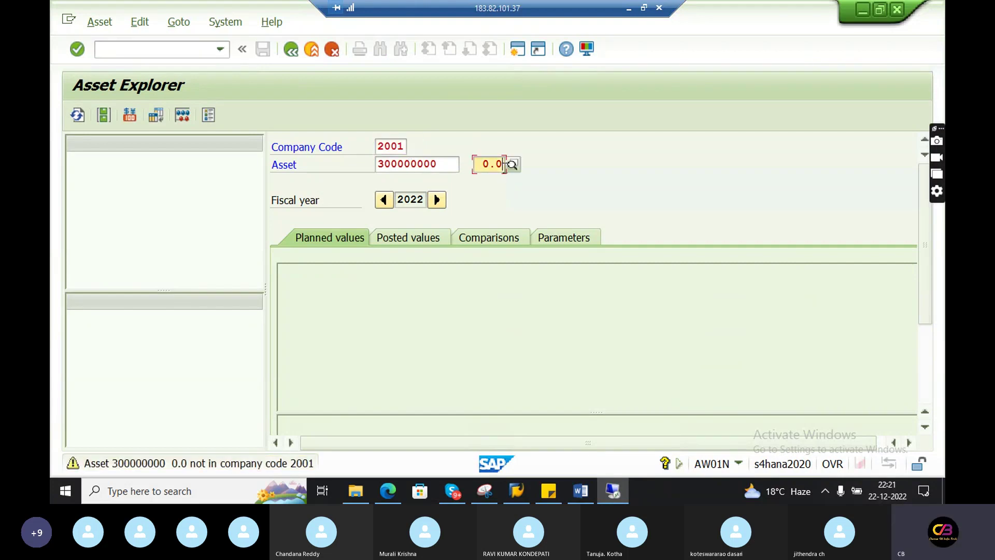
Clear the wrong subnumber entry and display asset 300000000 of company code 2001
key(BackSpace)
key(BackSpace)
key(BackSpace)
key(Return)
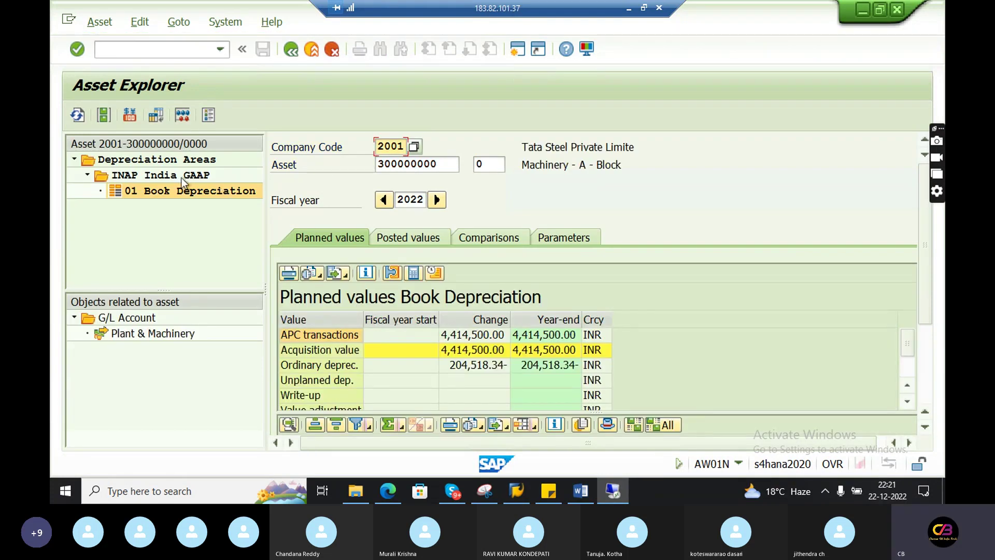
Look over the INAP India GAAP accounting principle and its 01 Book Depreciation area for the displayed asset
click(203, 177)
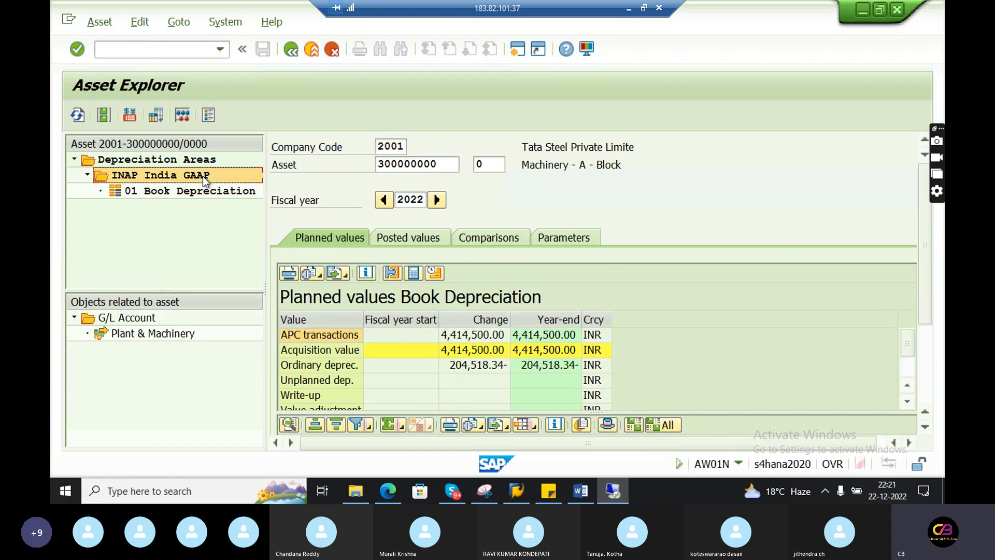
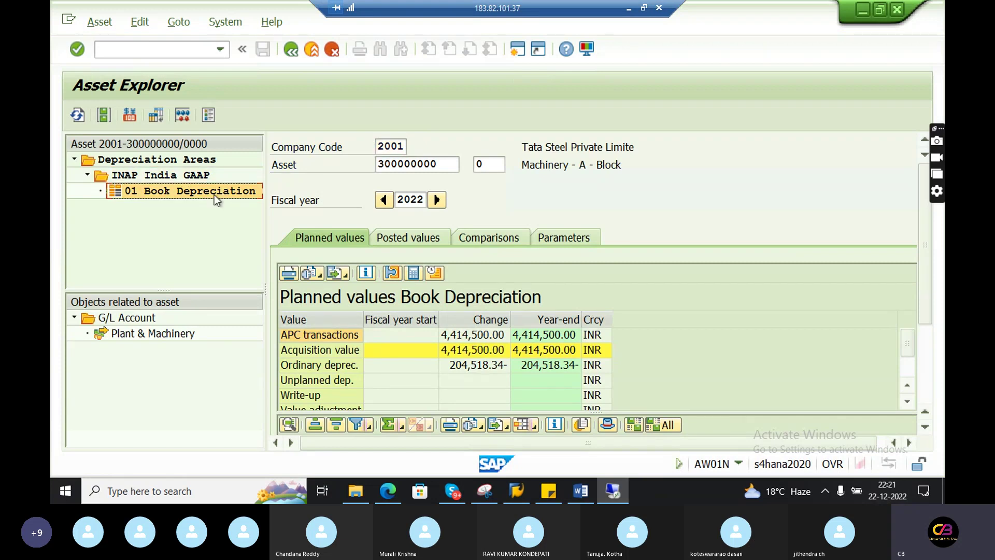
click(195, 177)
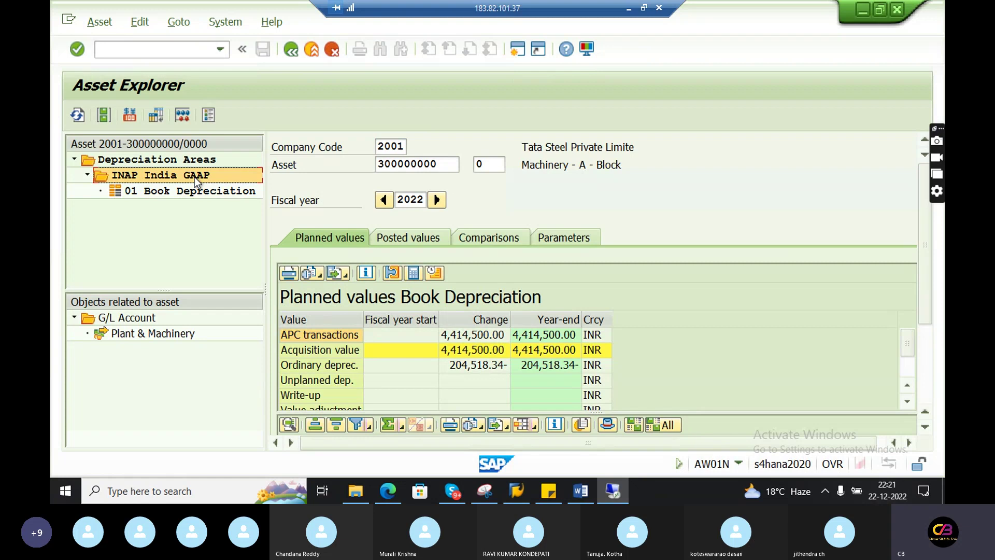
click(196, 192)
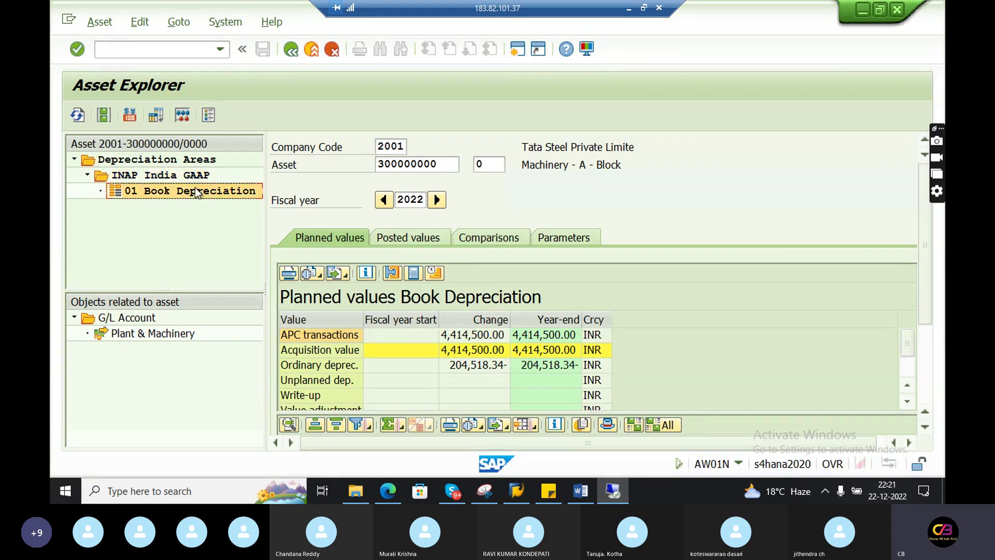
click(181, 177)
click(187, 193)
click(185, 178)
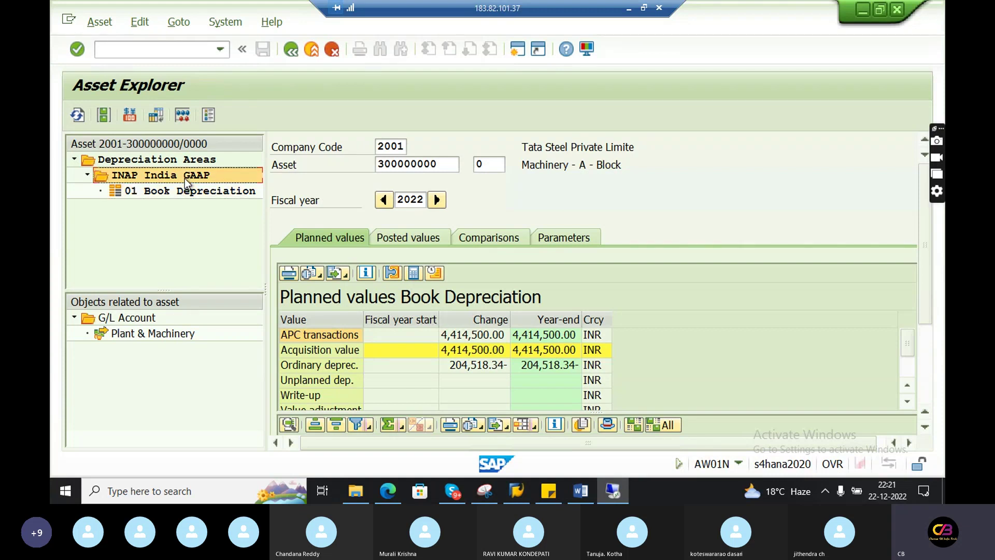
Show the asset's posted values for 01 Book Depreciation and check the ordinary depreciation and the posted and planned periods
click(424, 238)
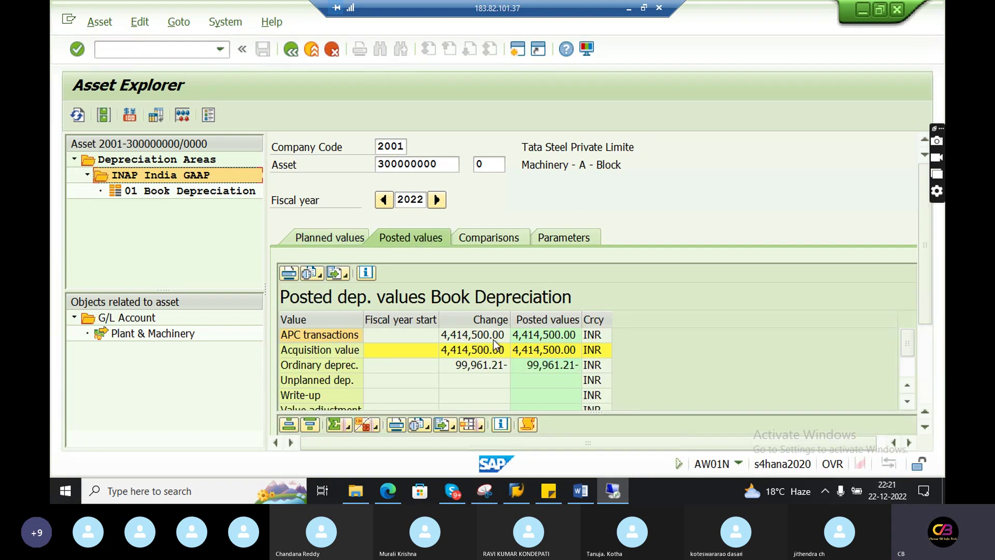
click(175, 192)
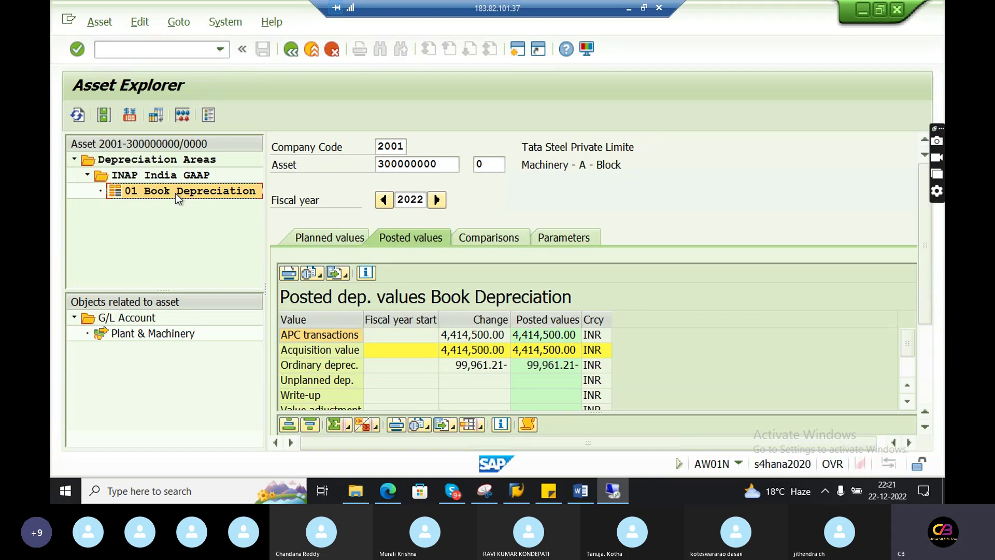
click(481, 365)
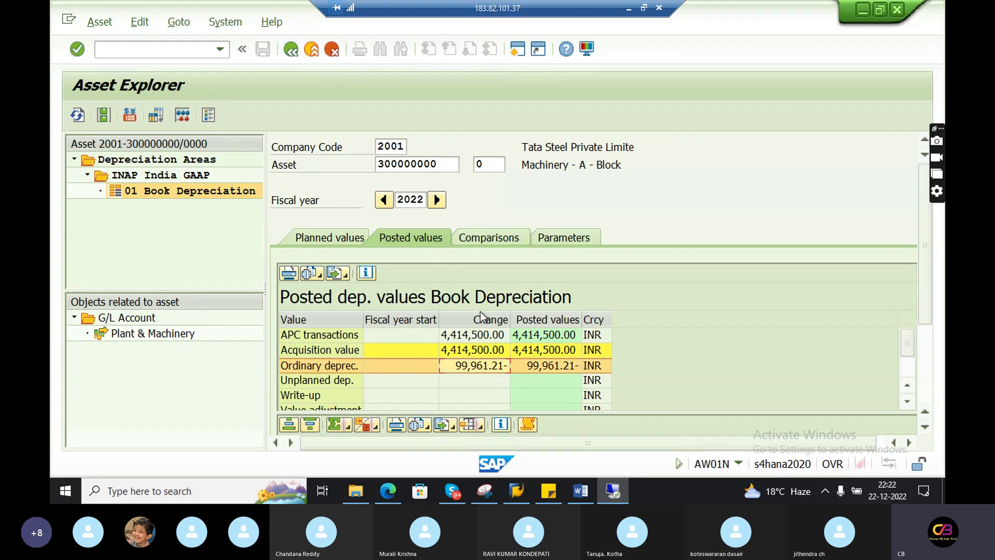
drag(927, 285, 930, 386)
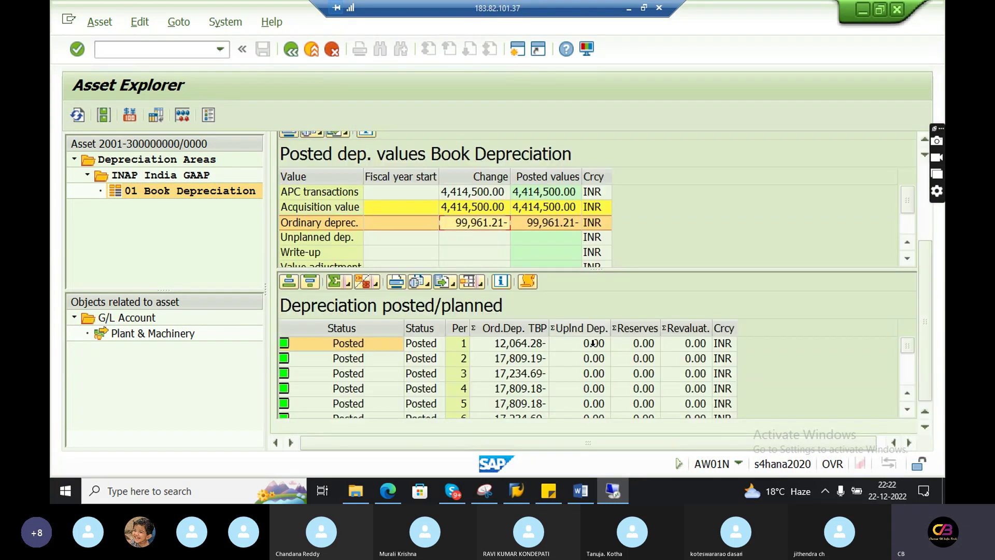
click(910, 369)
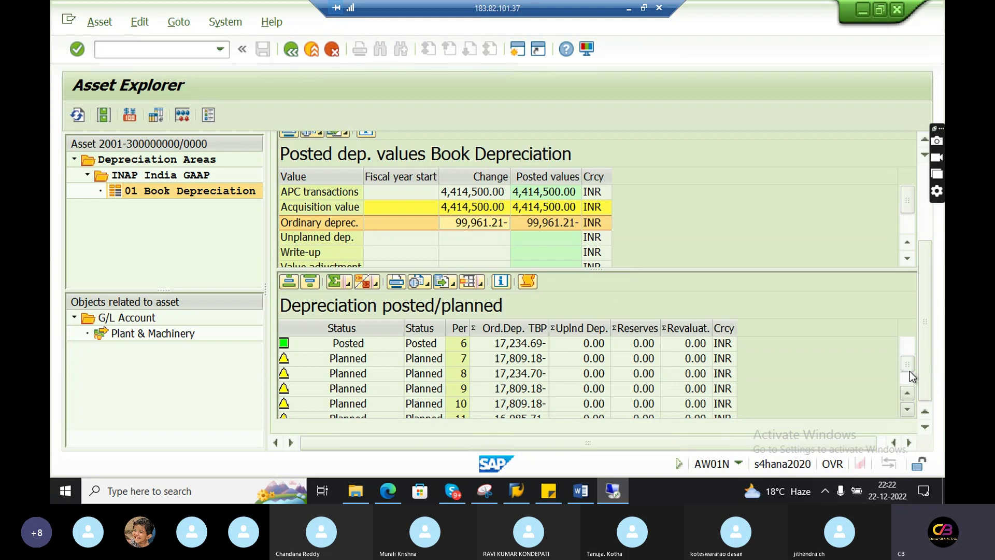
Open the posting run monitor from the period 6 entry, review the error messages of the 12.09.2022 run and return to the asset
double_click(500, 349)
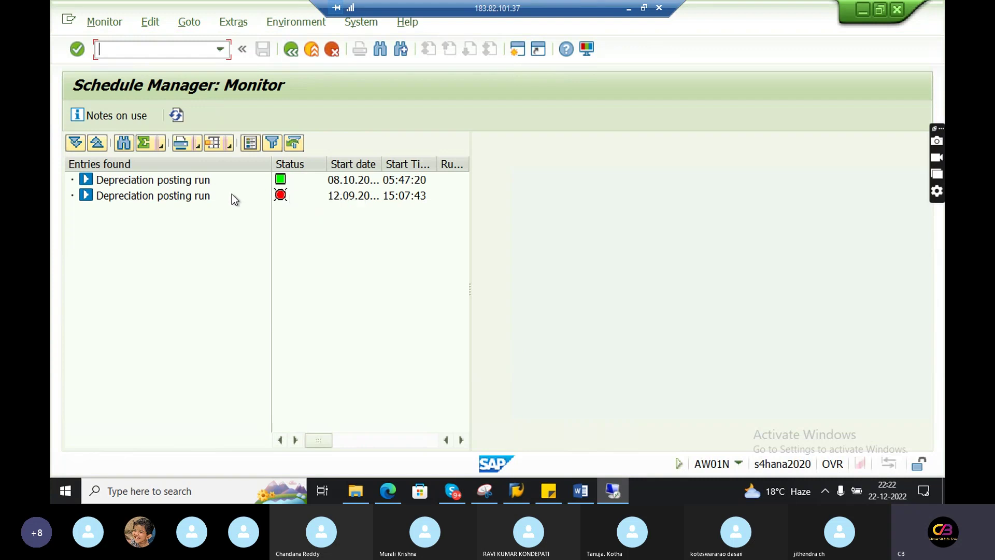
click(337, 195)
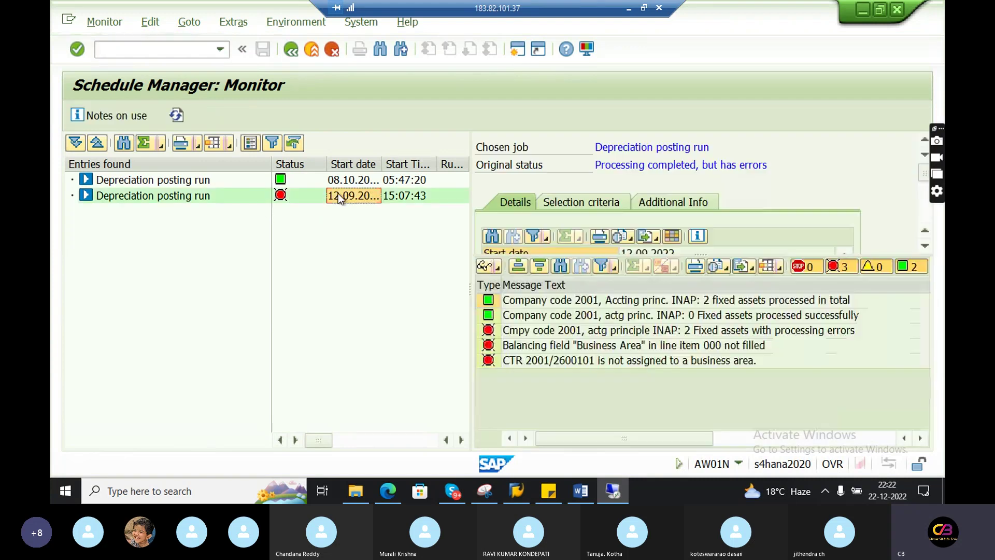
click(652, 332)
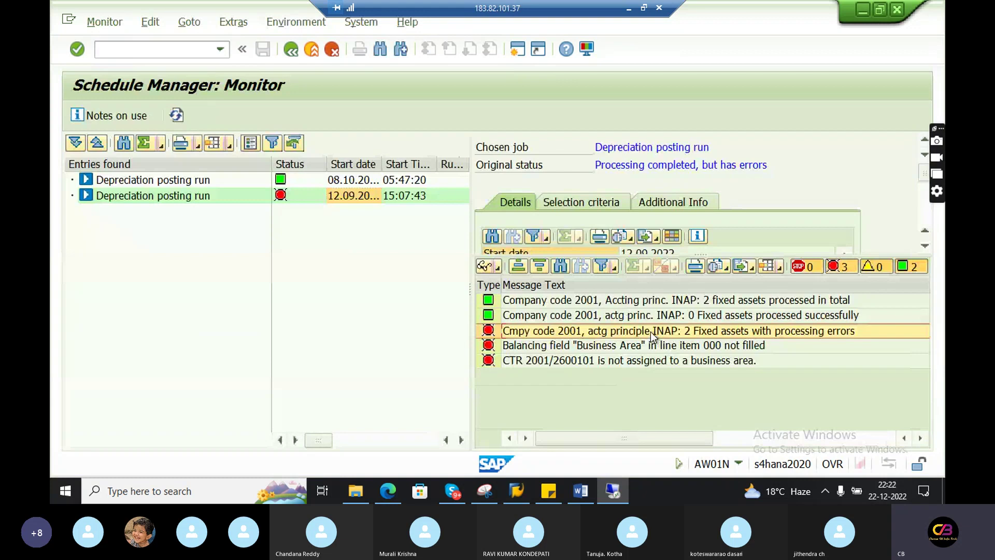
click(591, 346)
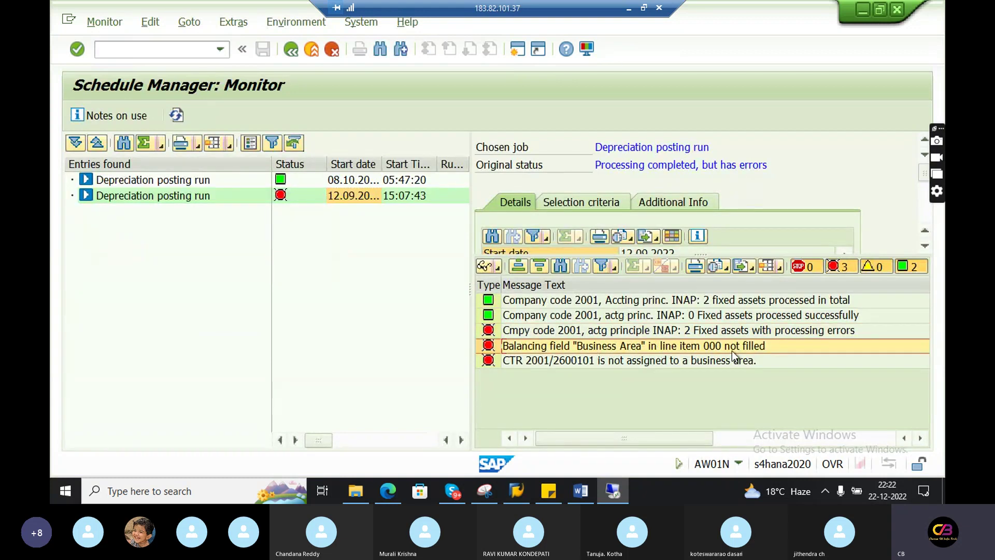
click(632, 363)
click(609, 347)
click(698, 360)
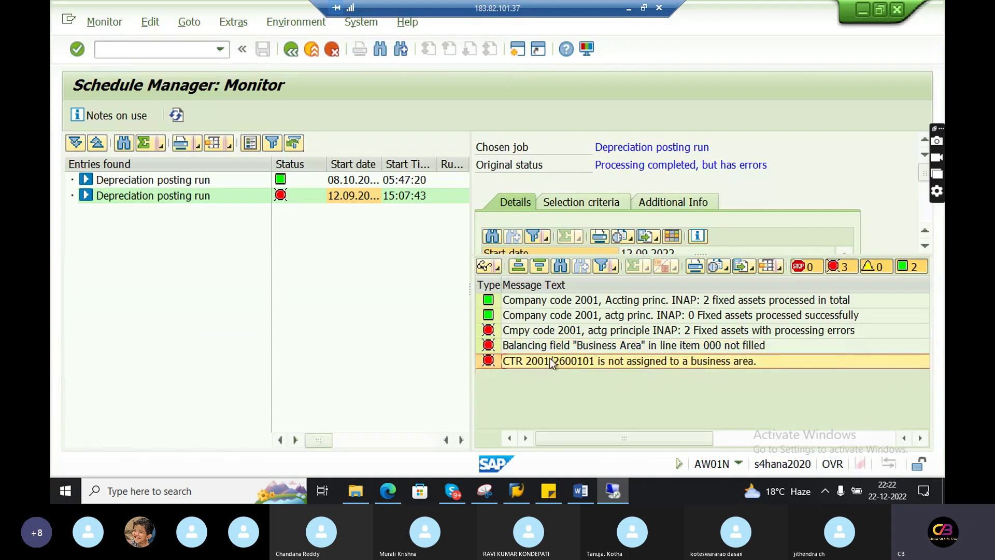
click(293, 51)
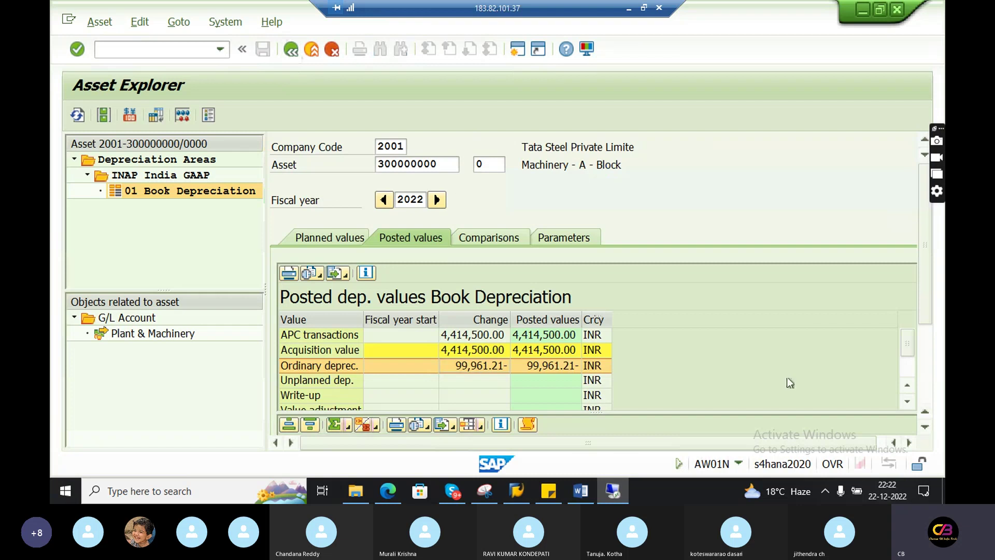
Review the ordinary depreciation amounts of posted periods 1 to 6 in the asset's posted/planned depreciation list
drag(907, 354, 929, 406)
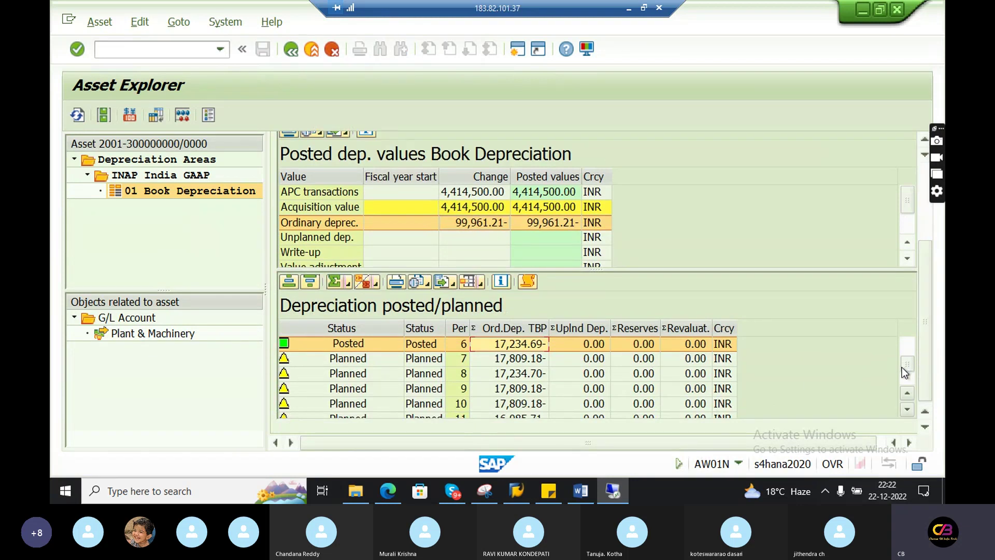
drag(904, 370, 907, 345)
click(507, 358)
click(513, 372)
click(514, 388)
click(513, 416)
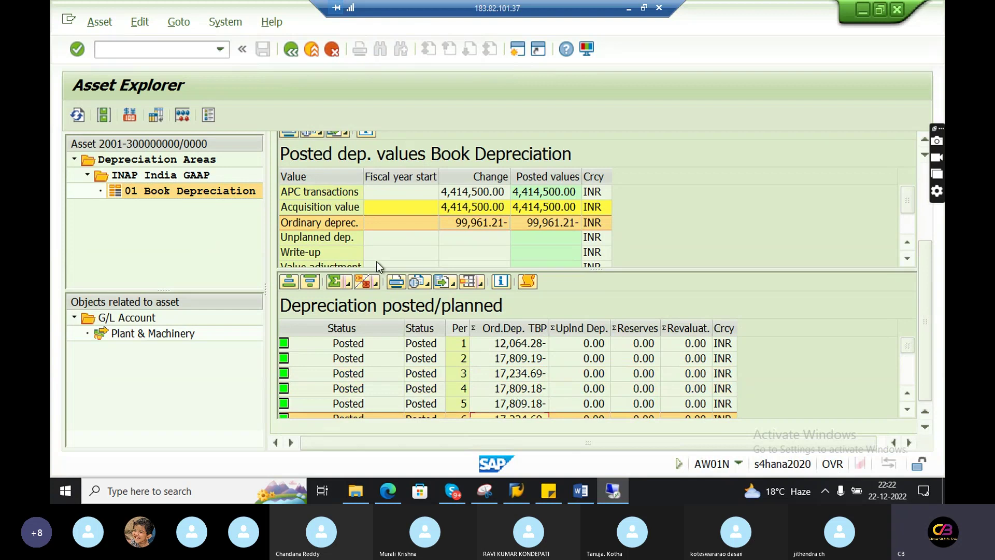
drag(930, 262, 931, 187)
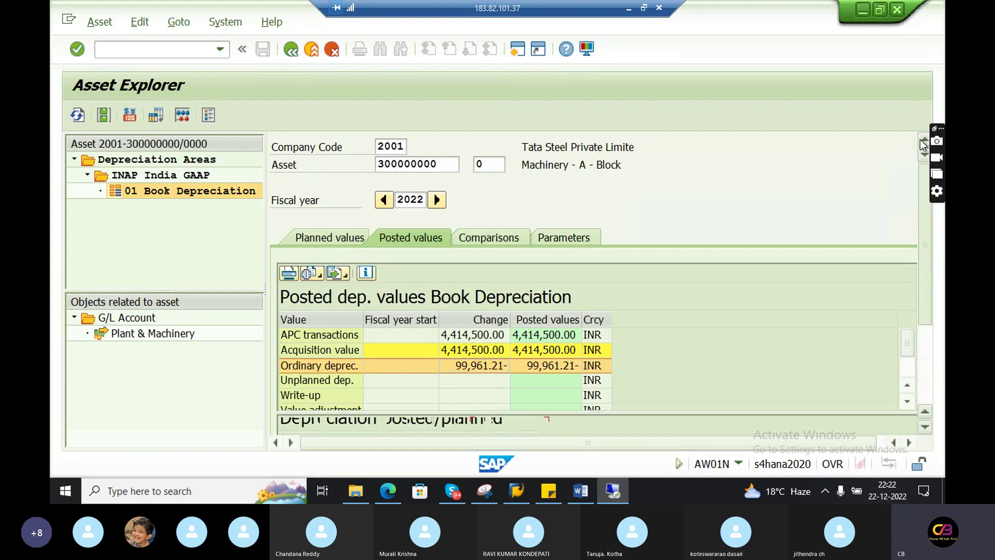
Show the asset's planned values and examine the acquisition transactions with their amounts and transaction type names
click(328, 235)
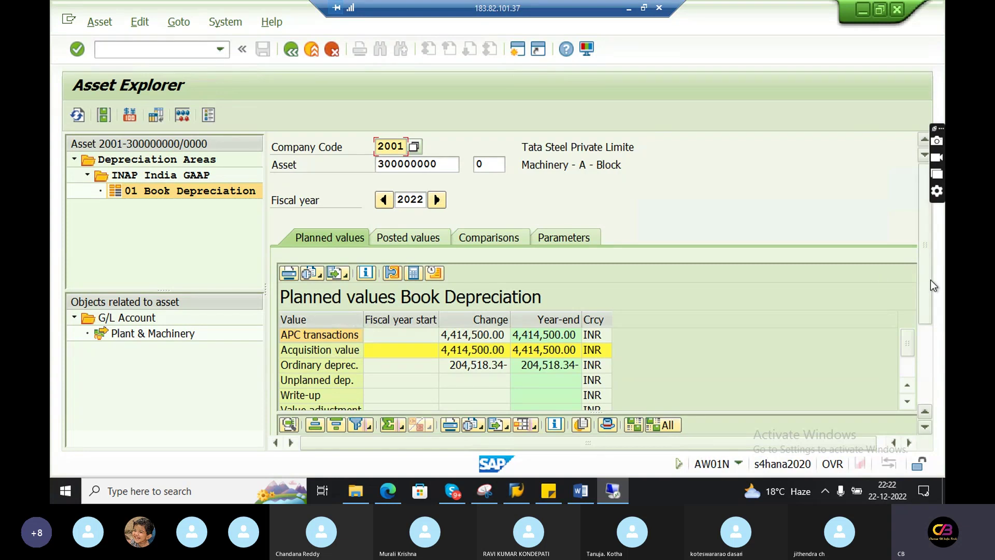
drag(931, 279, 931, 349)
click(386, 342)
click(466, 341)
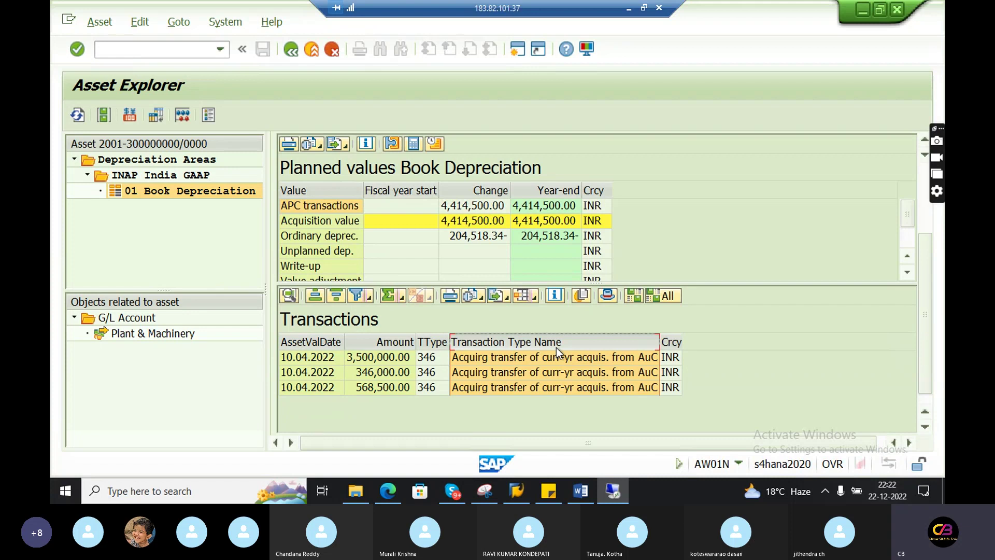
click(499, 357)
click(589, 372)
click(568, 388)
click(511, 341)
drag(918, 233, 896, 164)
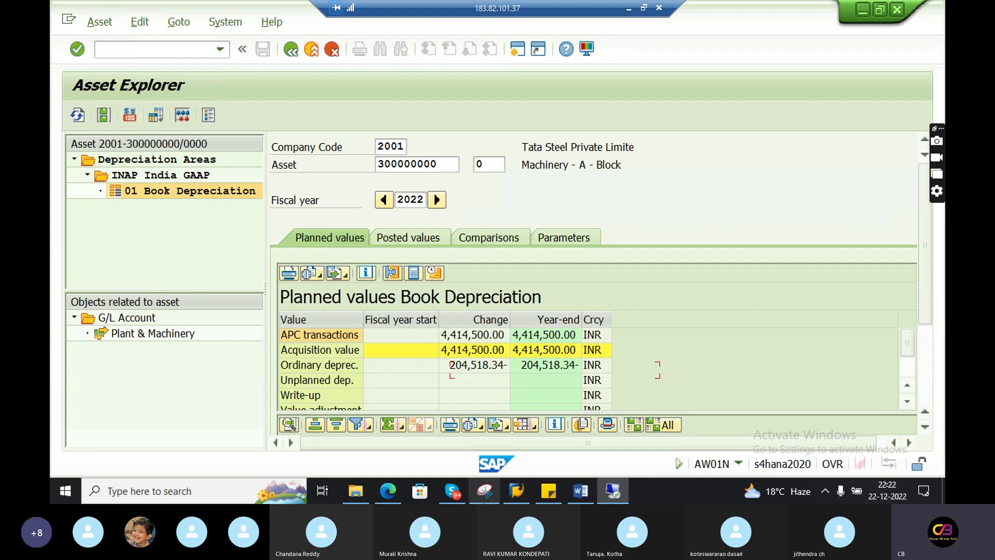
click(453, 491)
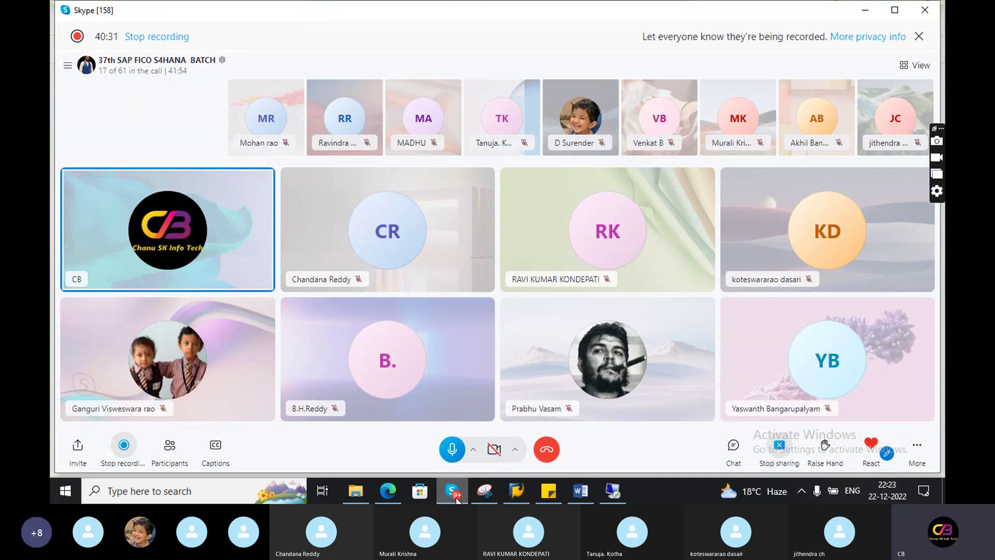
click(519, 495)
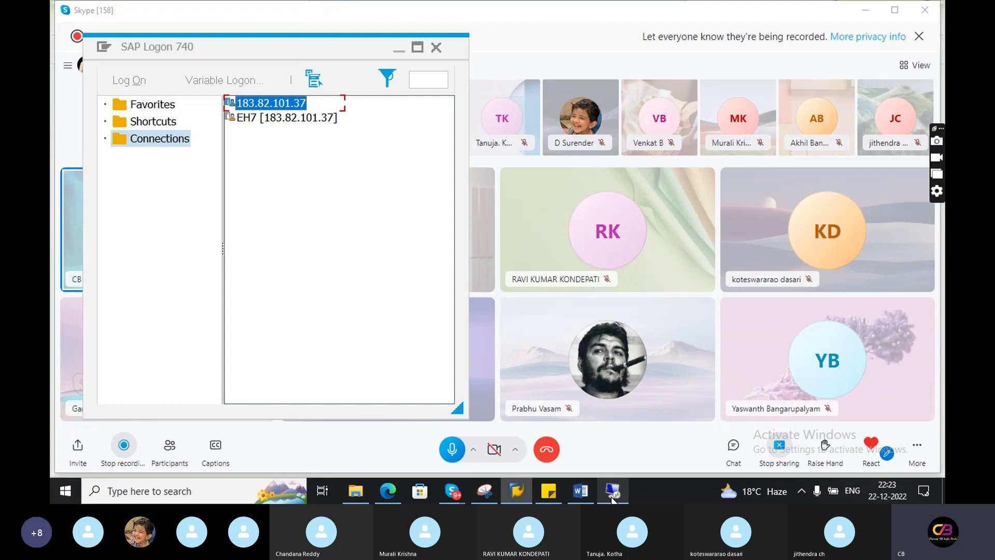
click(613, 497)
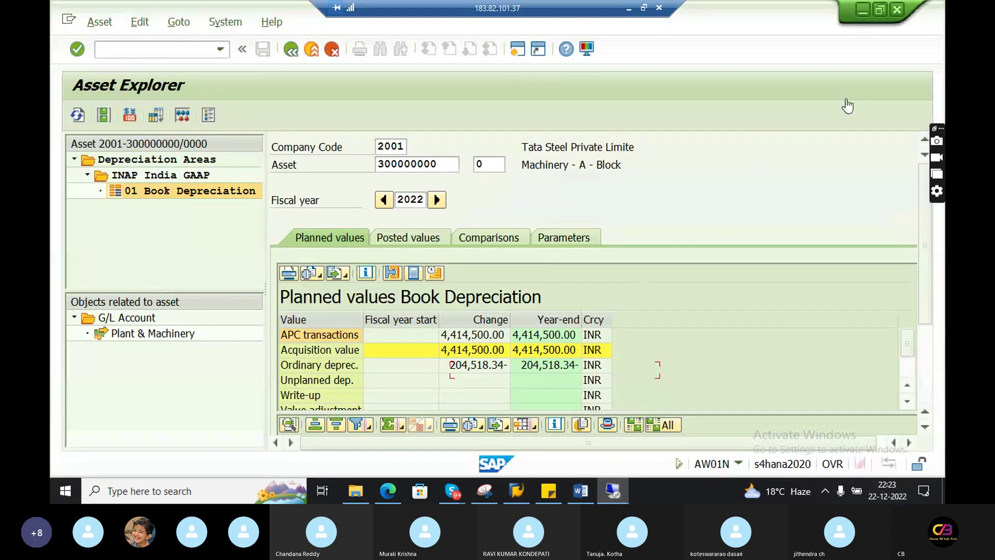
Leave the asset display and start the Depreciation Posting Run transaction AFAB
click(297, 49)
text(A)
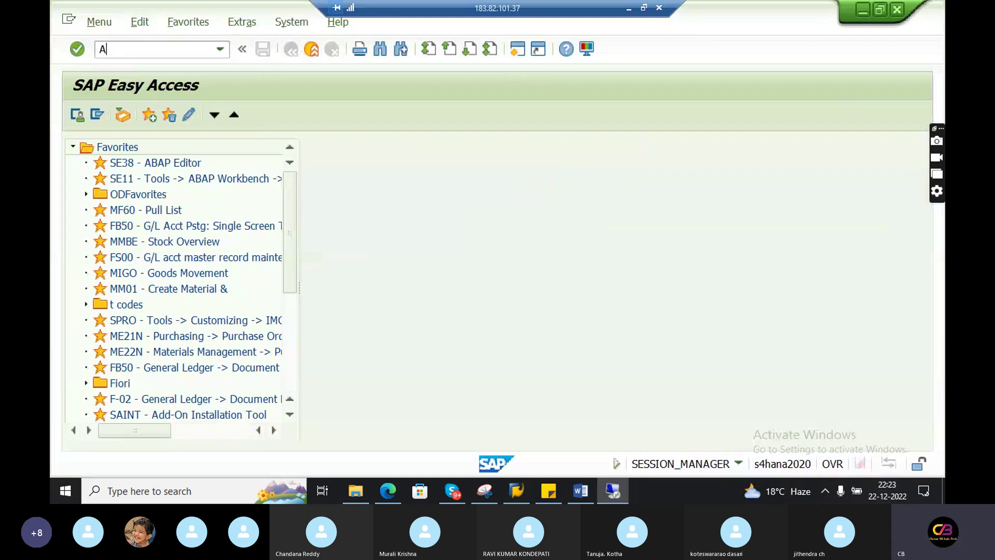
text(FAB)
key(Return)
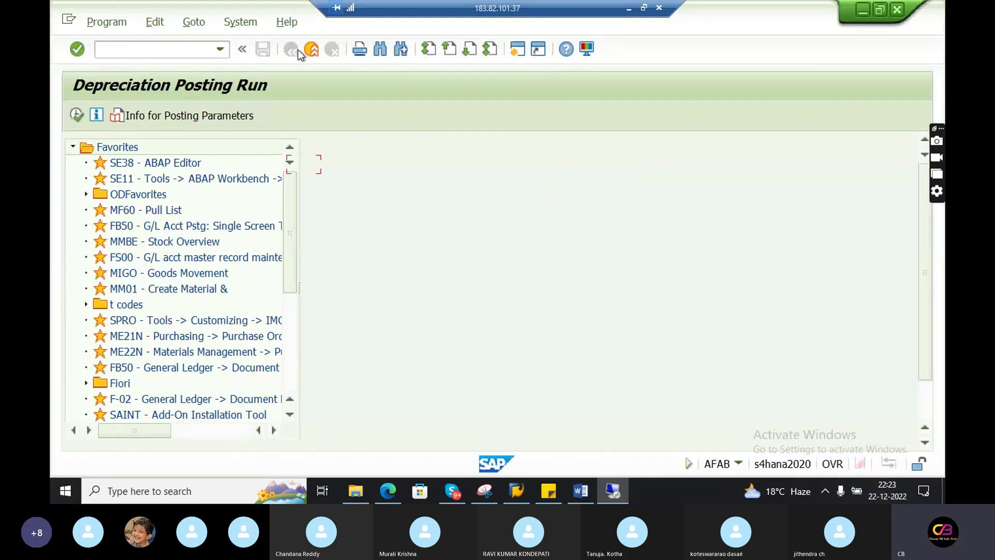
Run a depreciation posting test run for company code 2001 with accounting principle INAP, fiscal year 2022 and posting period 7, accepting online processing
click(293, 183)
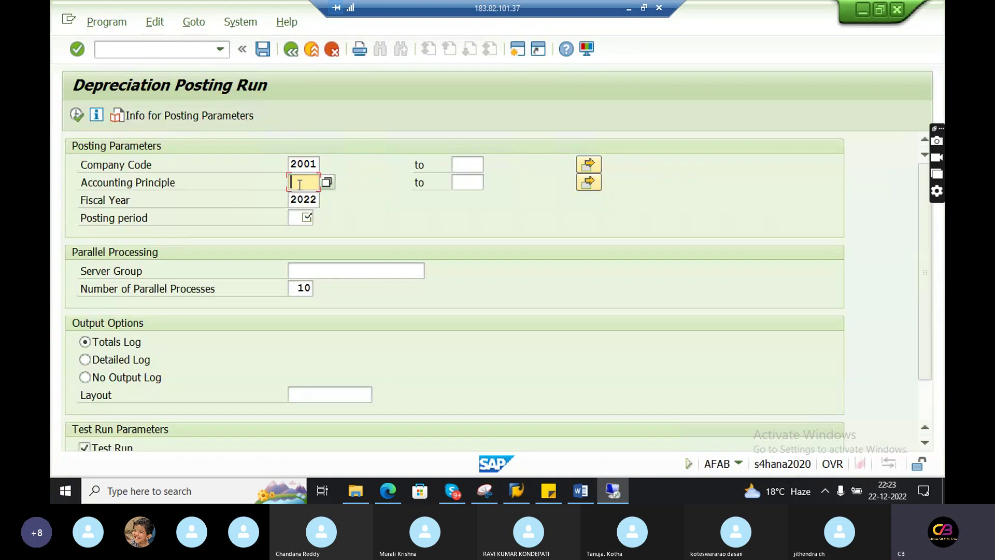
click(303, 218)
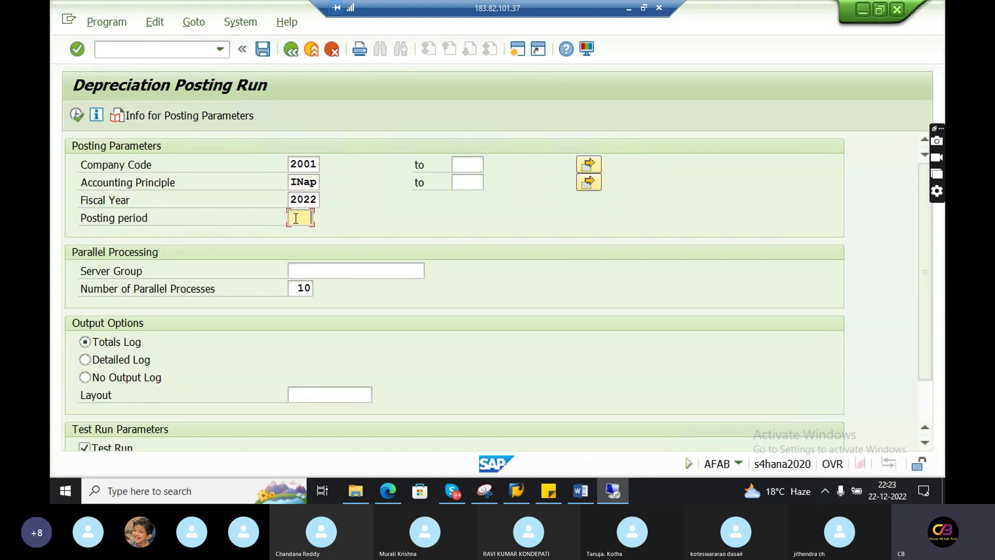
click(306, 234)
click(78, 117)
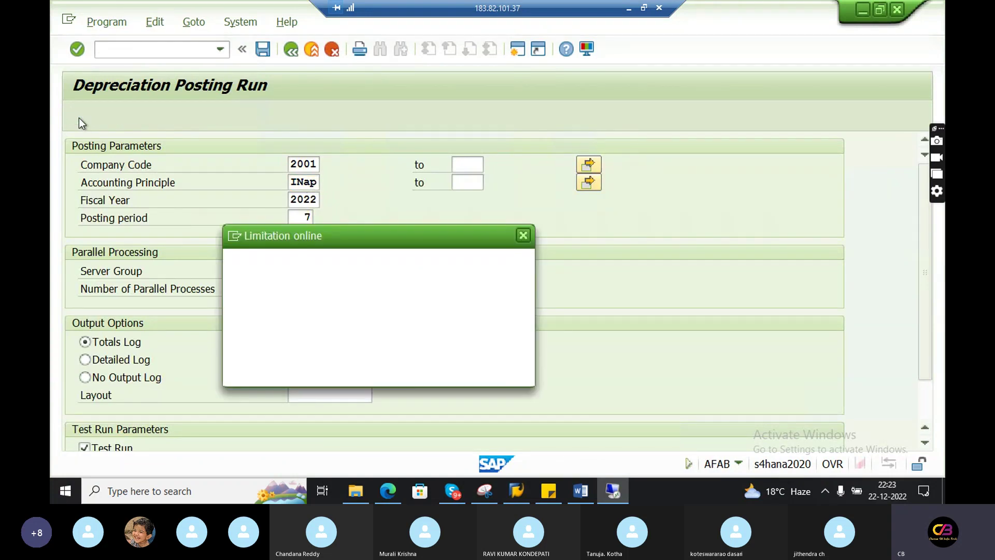
click(306, 370)
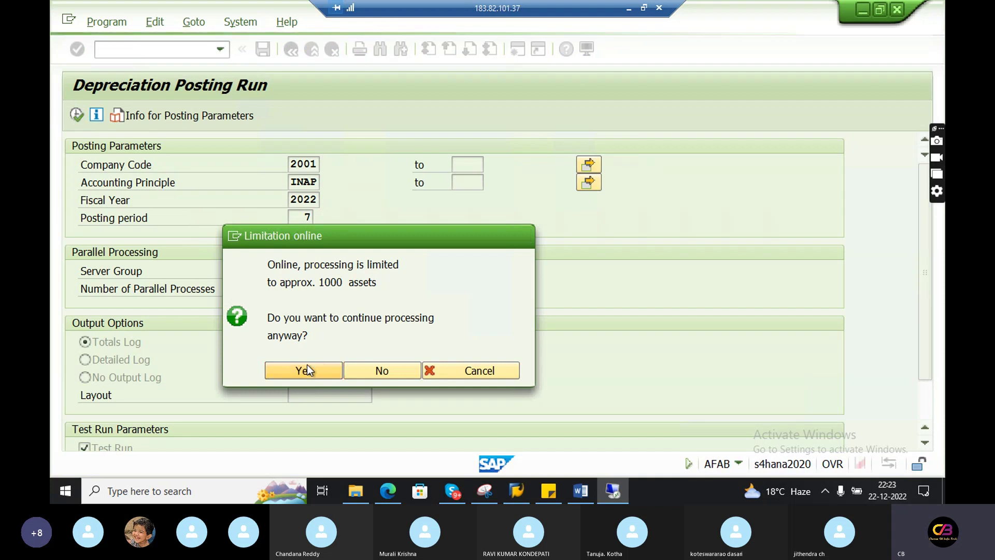
Open the details of the period 7 ordinary depreciation line in the test run result
click(194, 275)
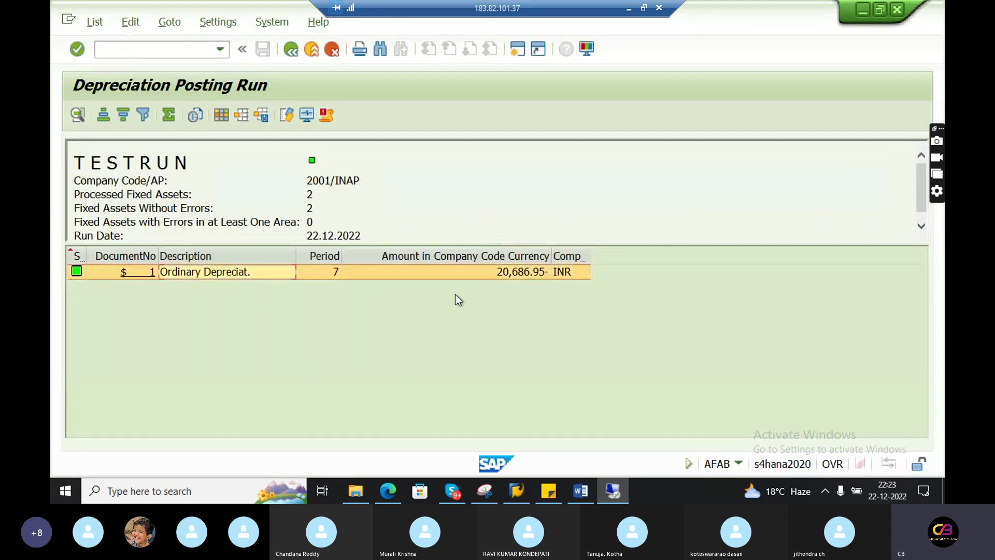
click(509, 272)
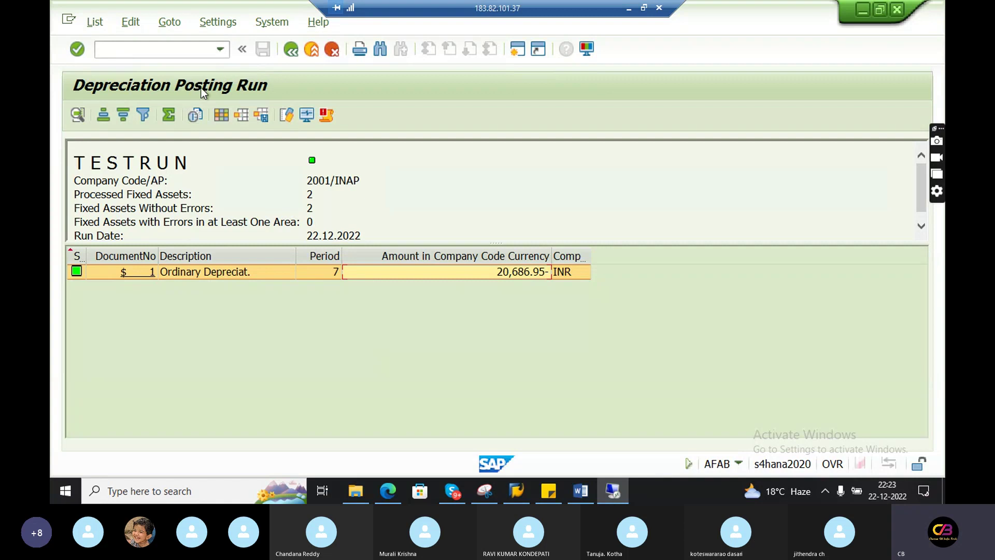
click(79, 115)
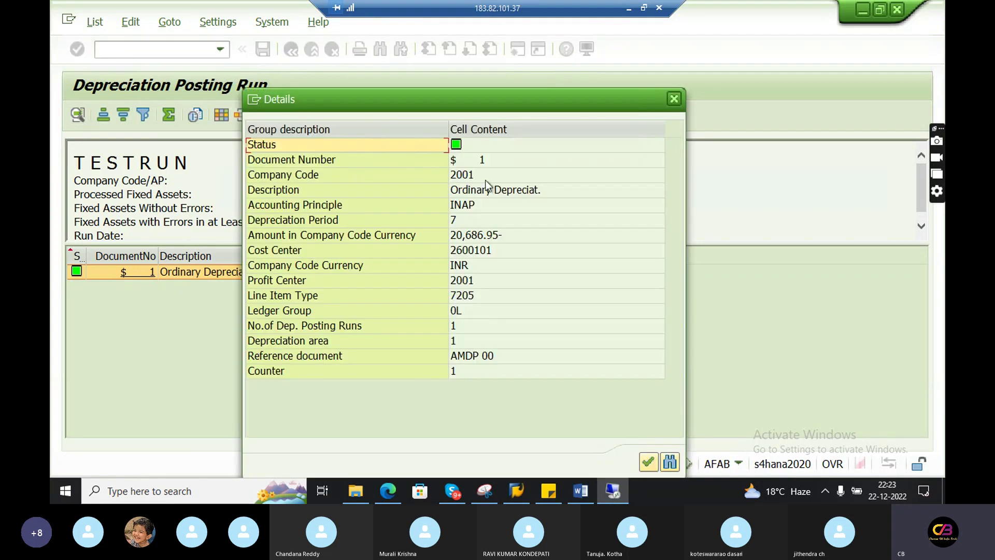
Examine the line's amount, cost center, profit center, line item type and number of depreciation posting runs, and close the details
click(502, 232)
click(499, 253)
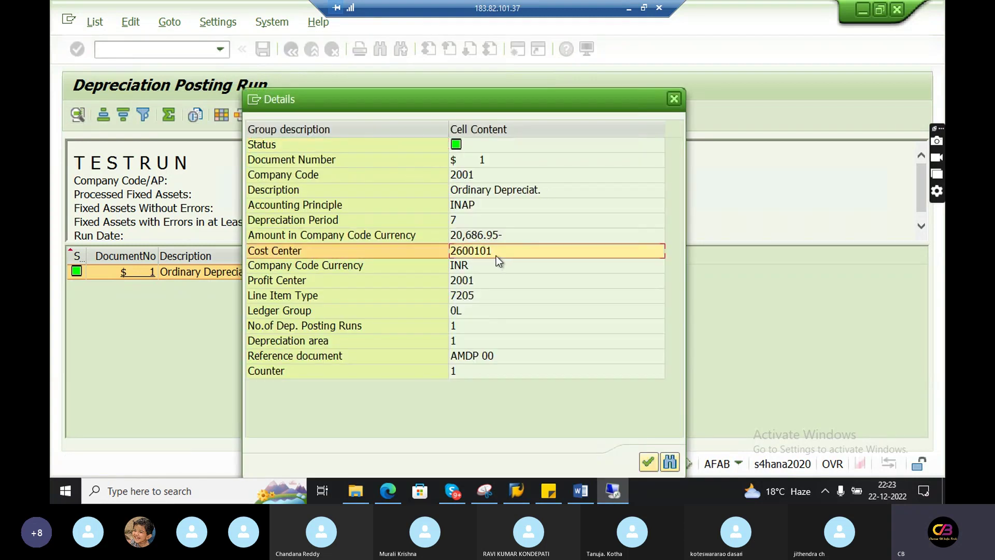
click(481, 282)
click(482, 296)
click(483, 325)
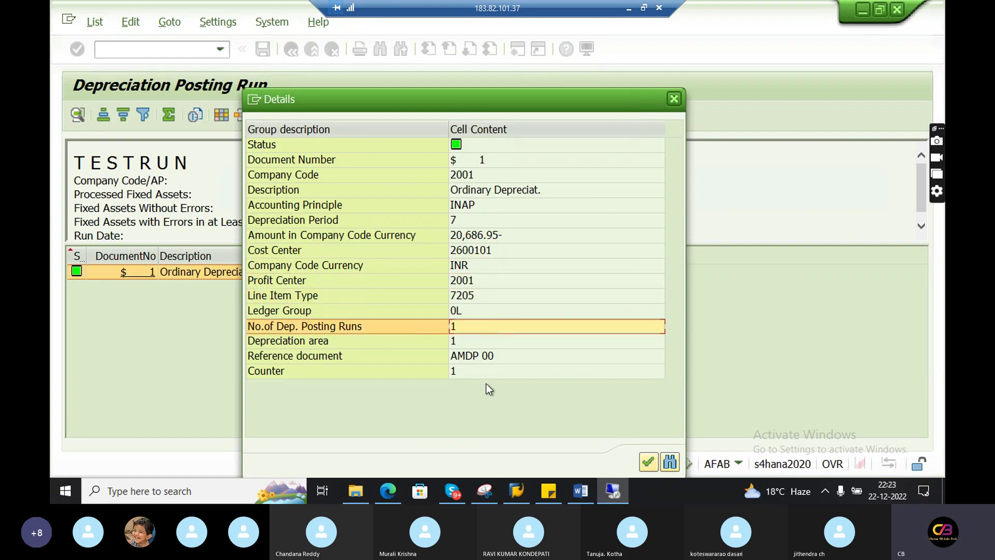
click(674, 98)
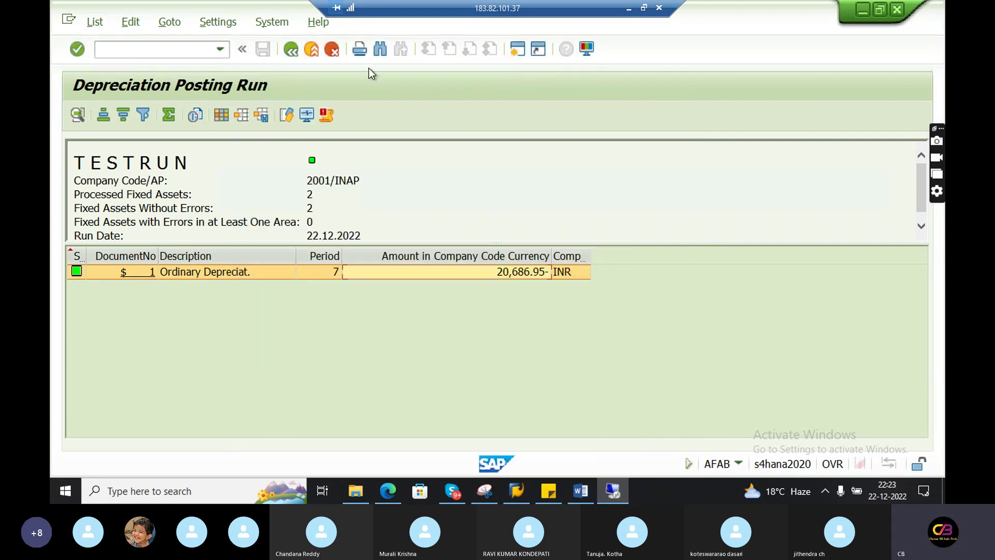
Return to the selection screen and repeat the period 7 test run with the Totals Log output option, accepting online processing
click(292, 49)
click(109, 343)
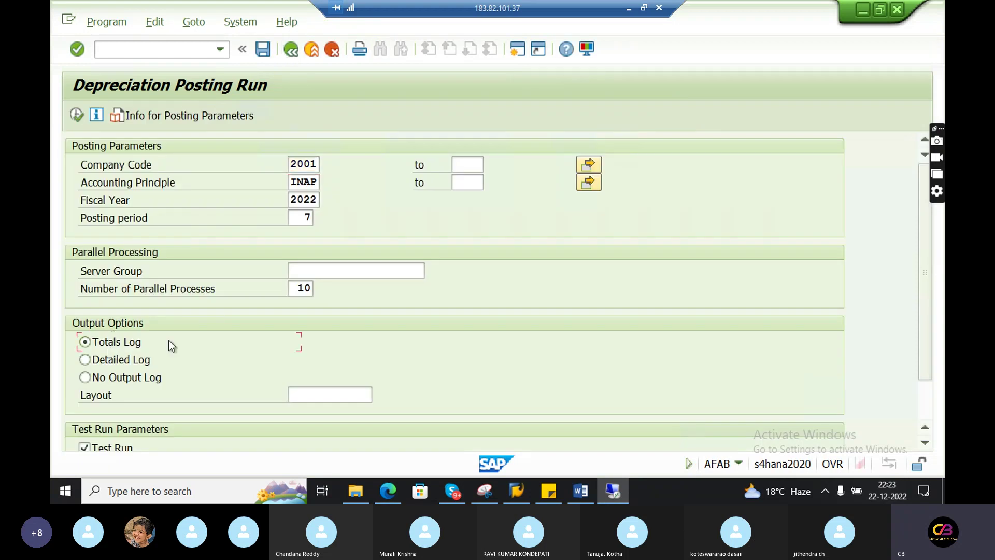
click(78, 114)
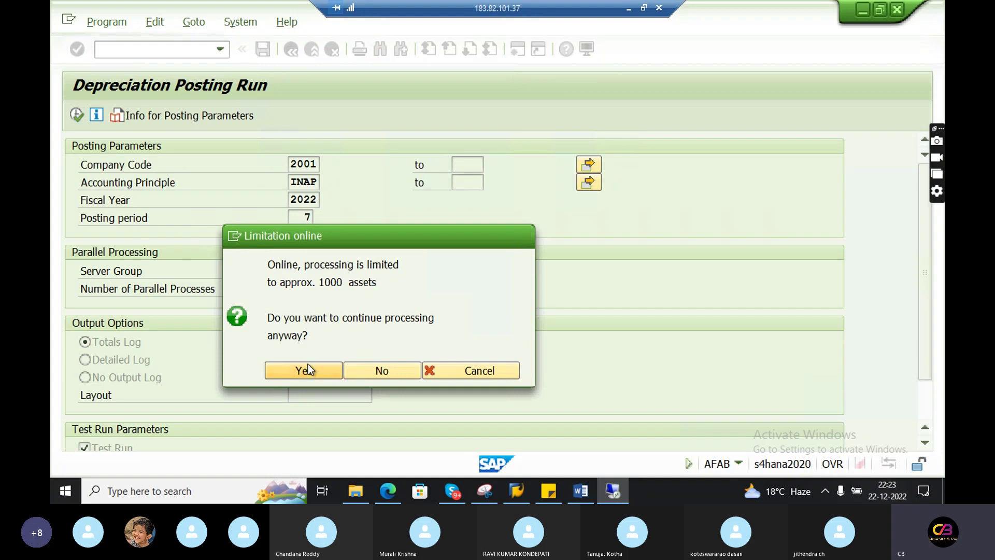
click(306, 370)
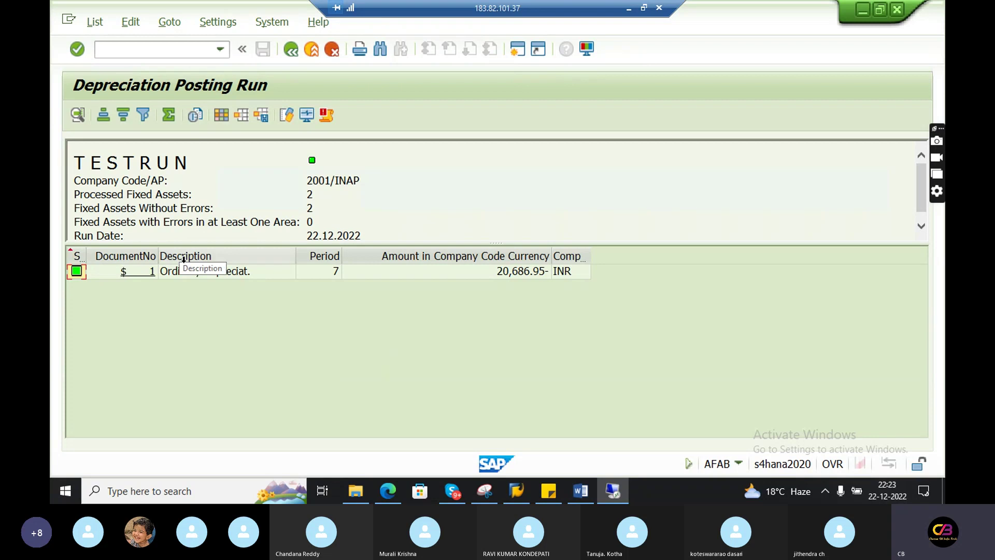
Open the test run's ordinary depreciation document, examine the posting keys and short texts of its line items, and return to the log
click(132, 271)
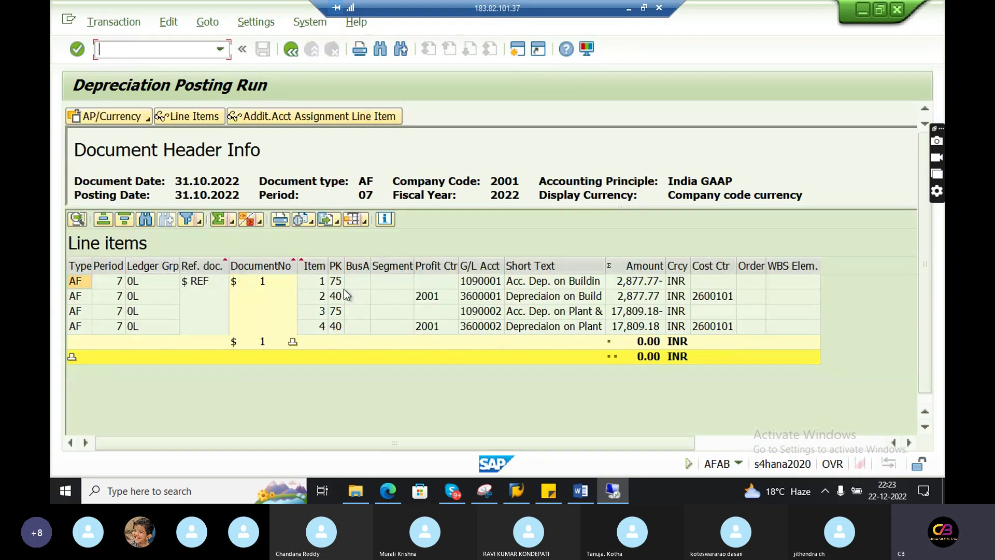
click(543, 282)
click(547, 299)
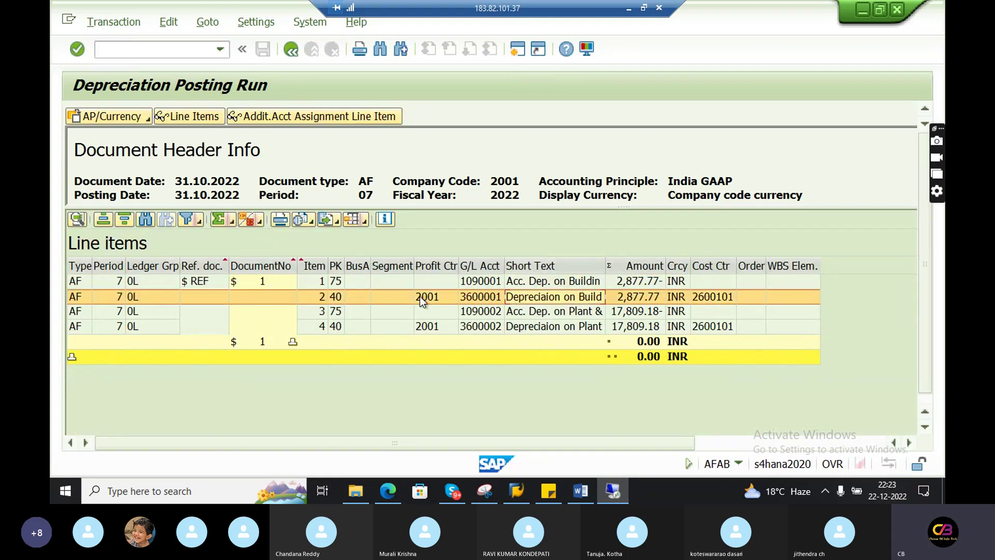
click(341, 280)
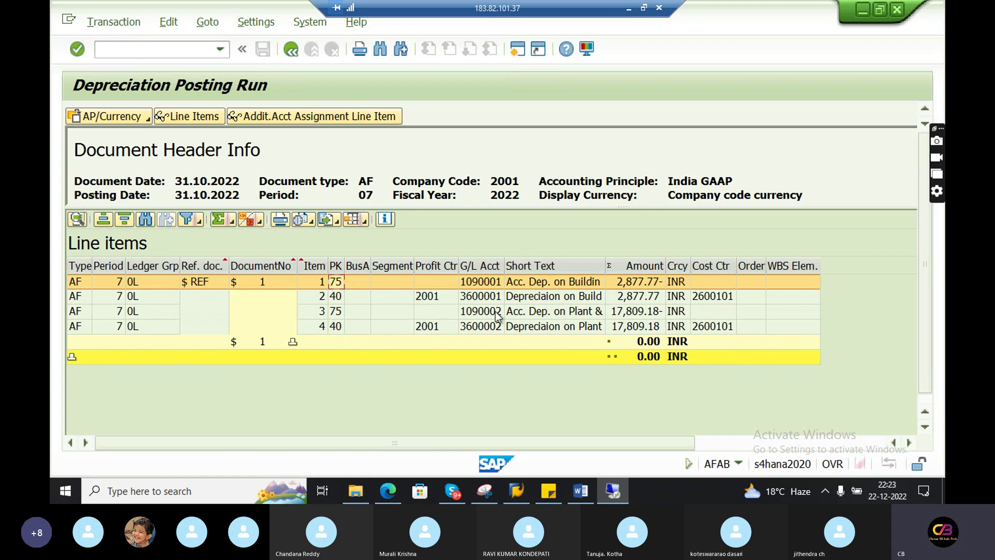
click(334, 326)
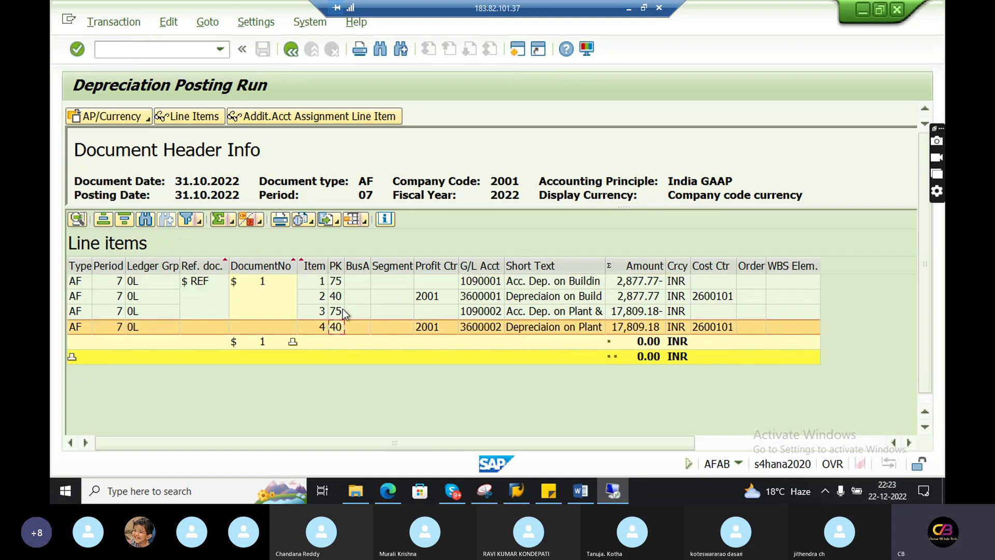
click(343, 312)
click(286, 48)
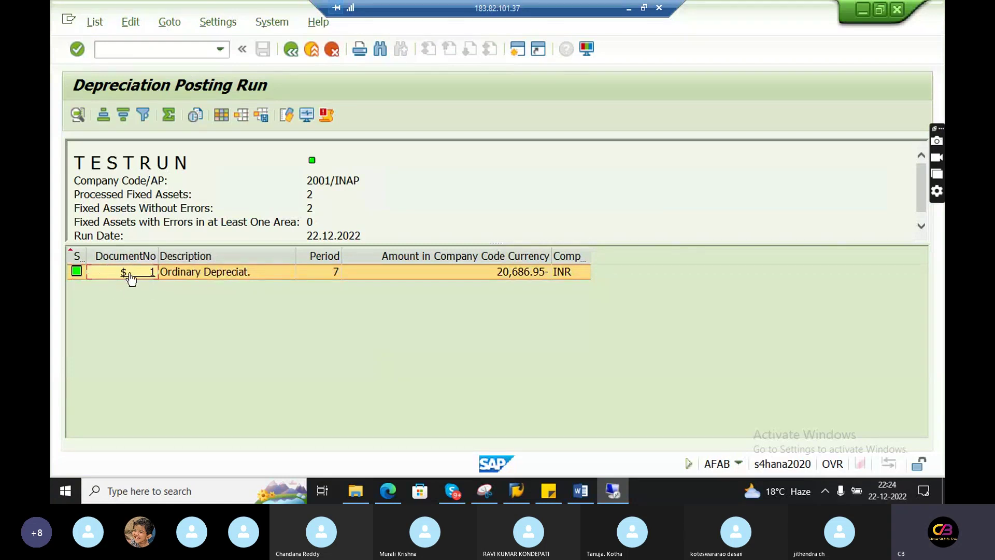
Repeat the period 7 test run with the Detailed Log output option, accepting online processing
click(291, 50)
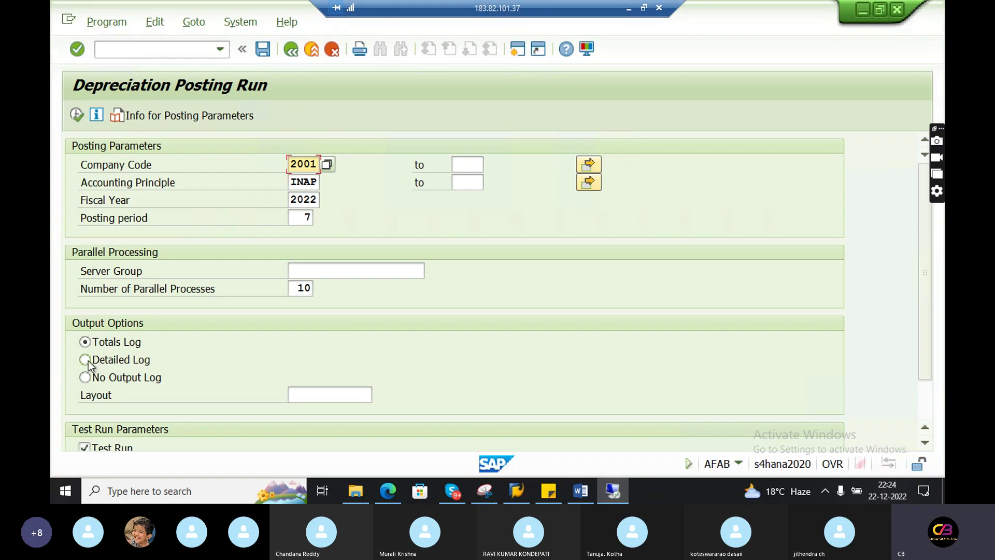
click(85, 359)
click(76, 116)
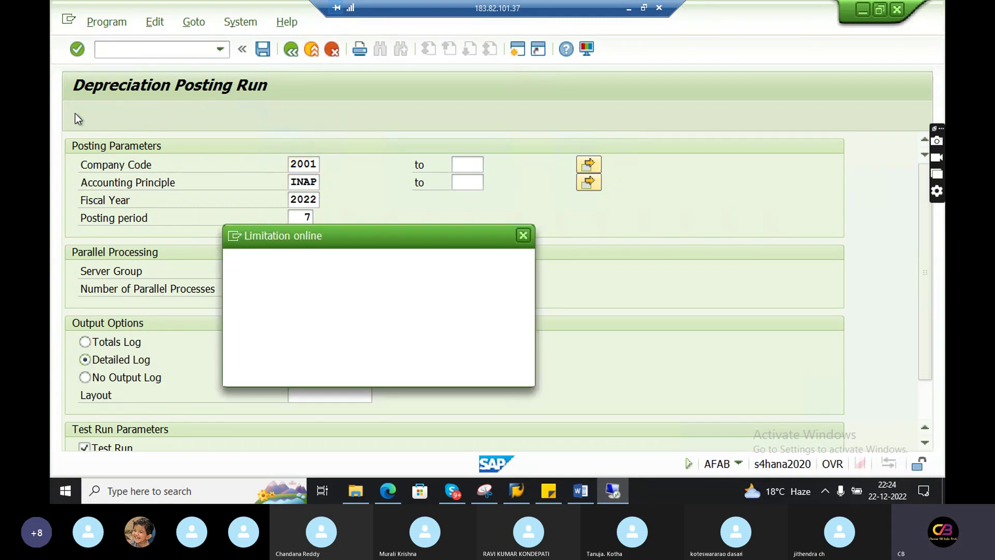
click(305, 372)
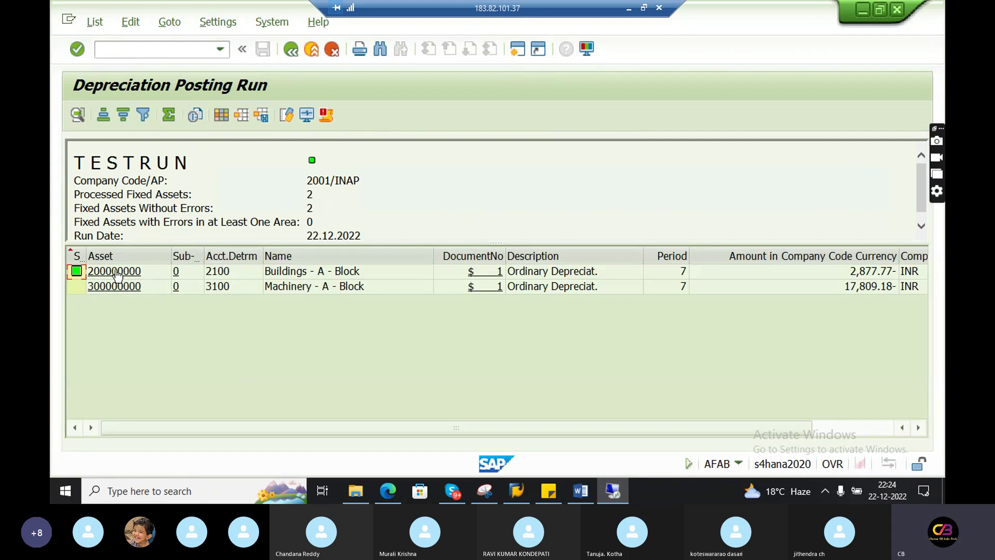
Examine the names, depreciation descriptions and amounts of the Buildings - A - Block and Machinery - A - Block assets in the detailed log
click(290, 276)
click(305, 288)
click(557, 270)
click(571, 285)
click(733, 275)
click(773, 288)
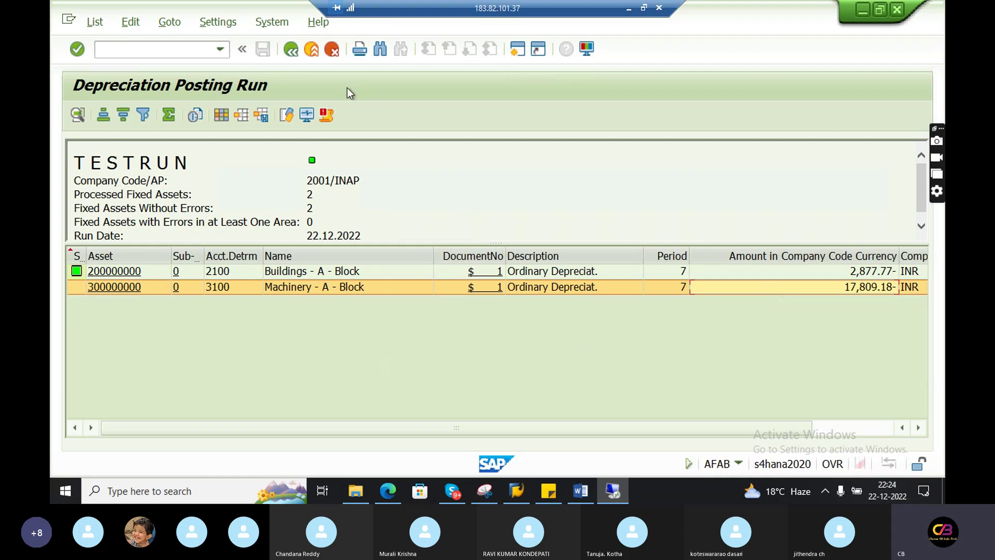
Repeat the period 7 test run with the No Output Log option, accepting online processing
click(292, 51)
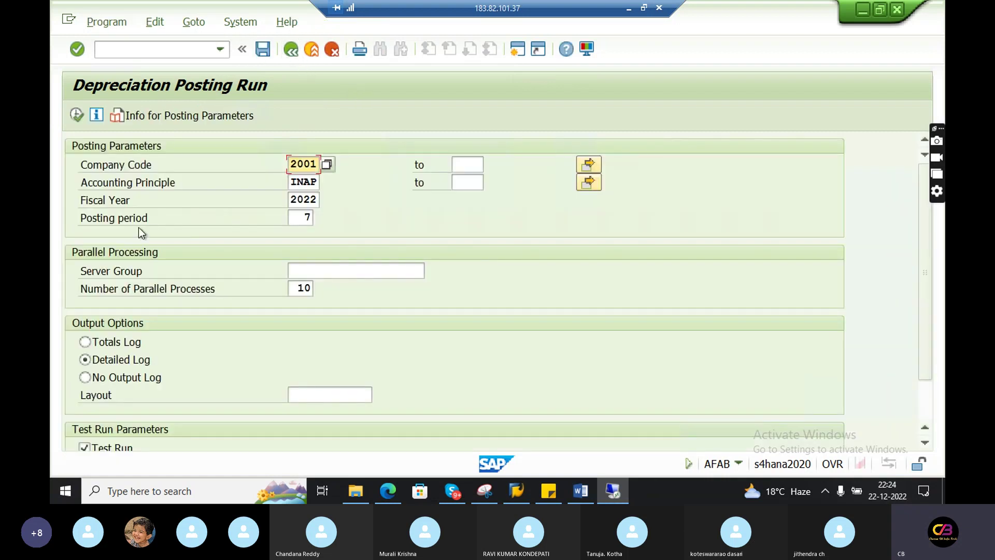
click(89, 379)
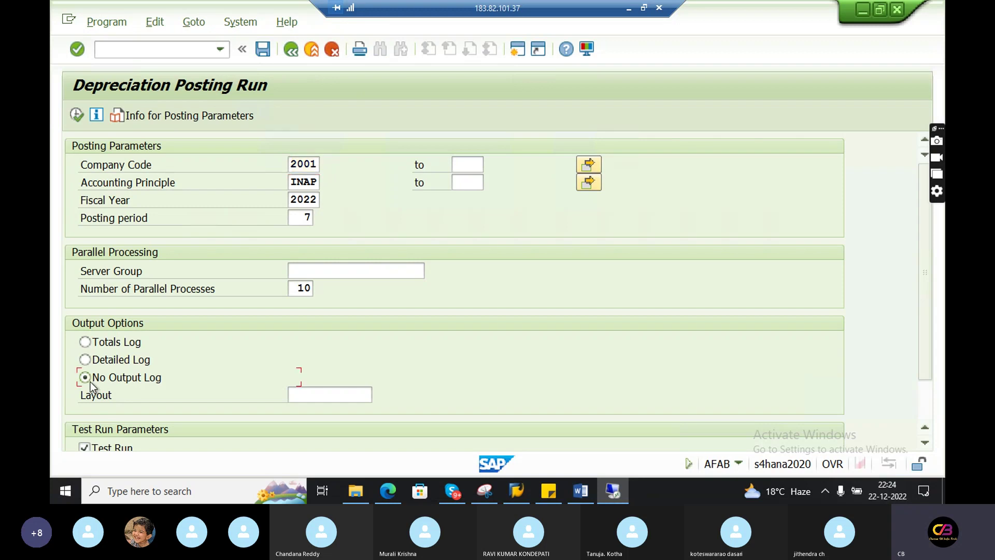
click(81, 114)
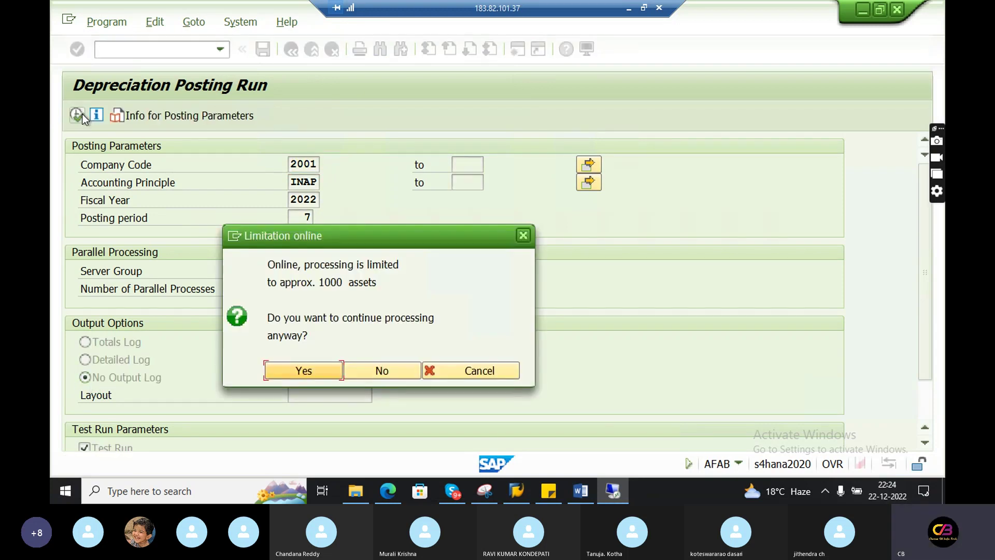
click(300, 374)
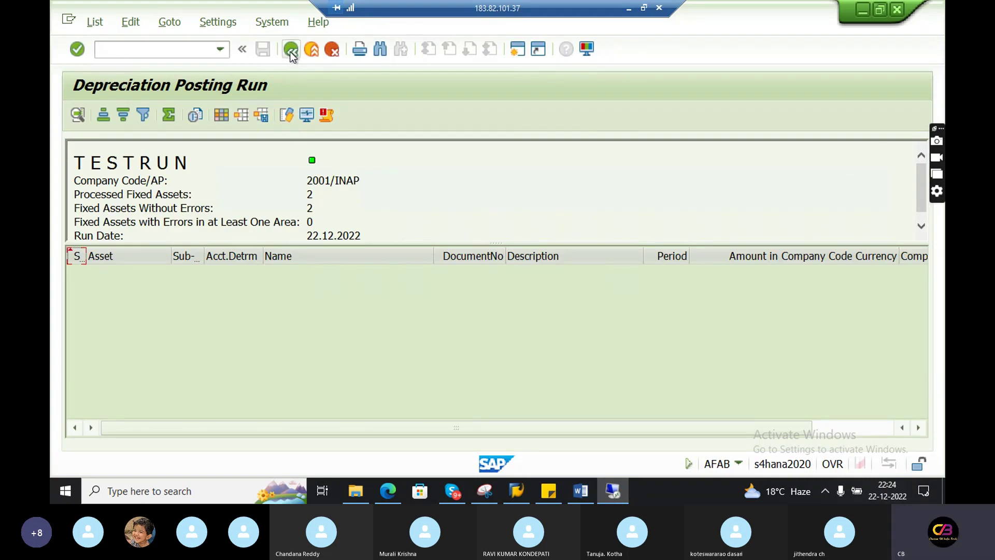
Return to the selection screen and check the posting period in the posting parameters information for accounting principle INAP
click(291, 49)
click(181, 117)
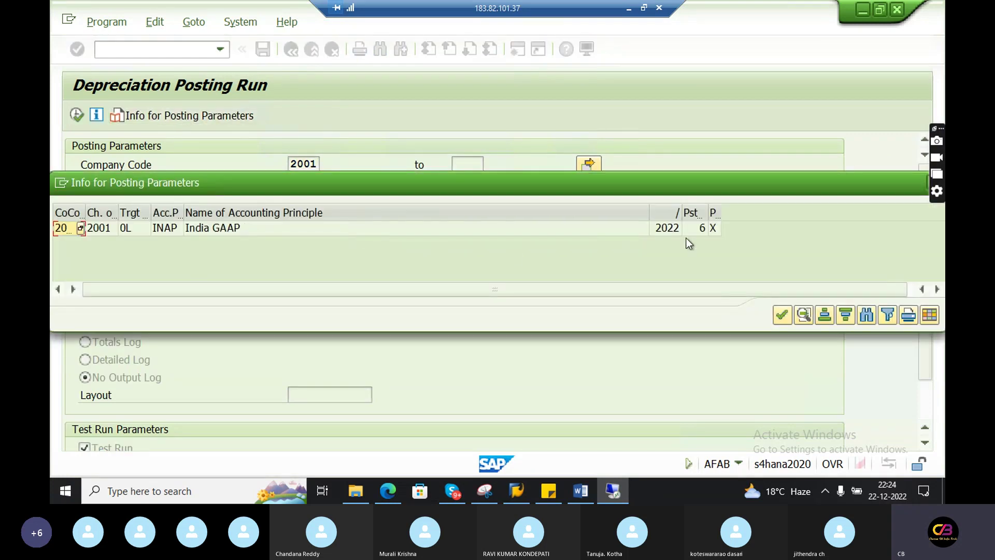
click(695, 231)
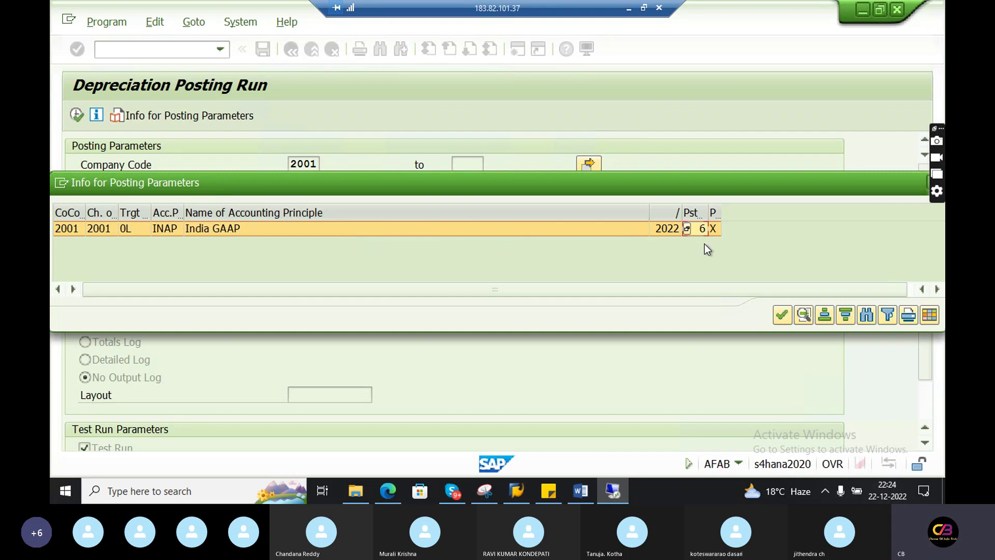